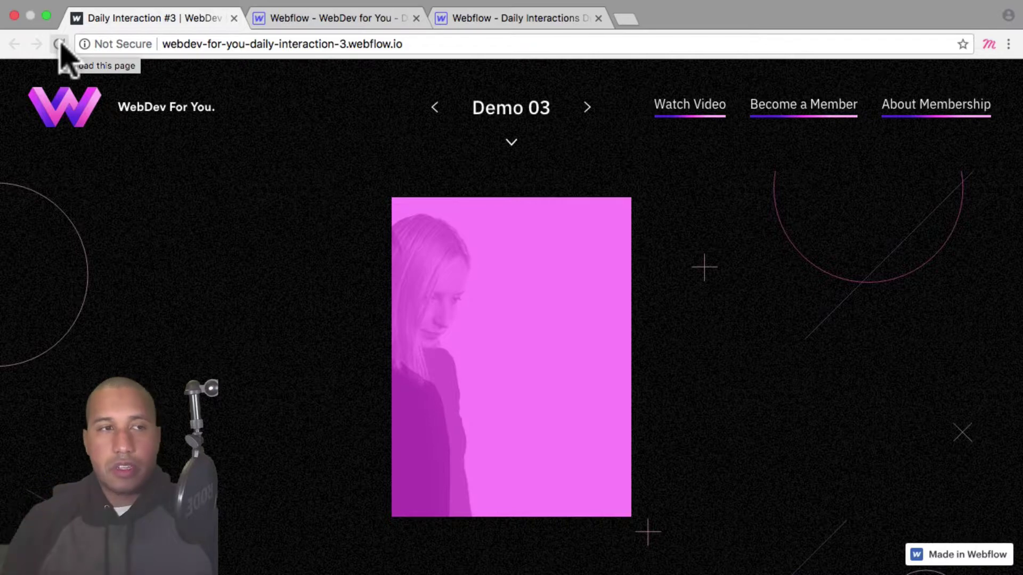
- Reload the Demo 03 page to replay its image interaction
left_click(60, 44)
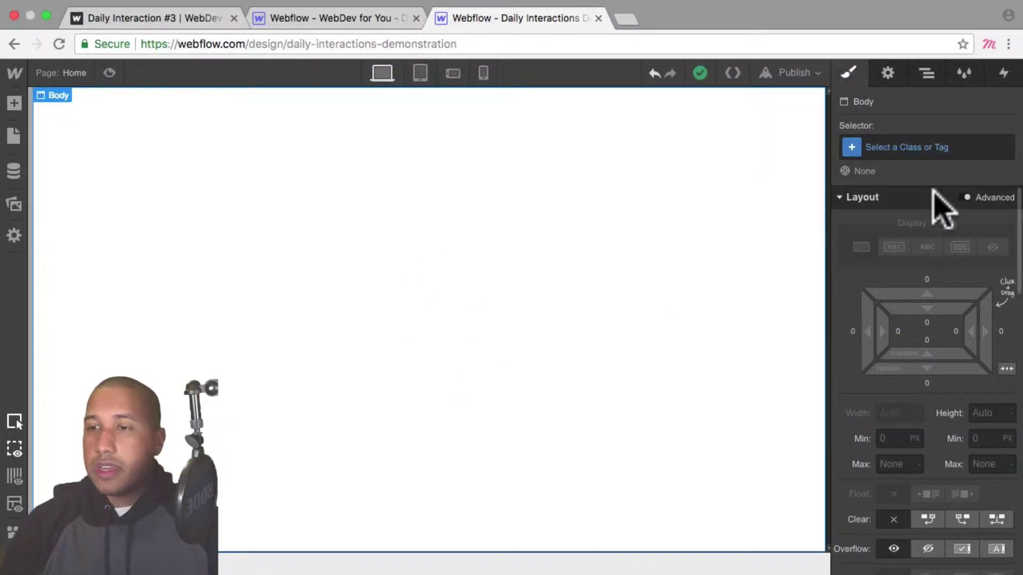
- Create the class d-3-body and assign it to the page's Body element
left_click(911, 147)
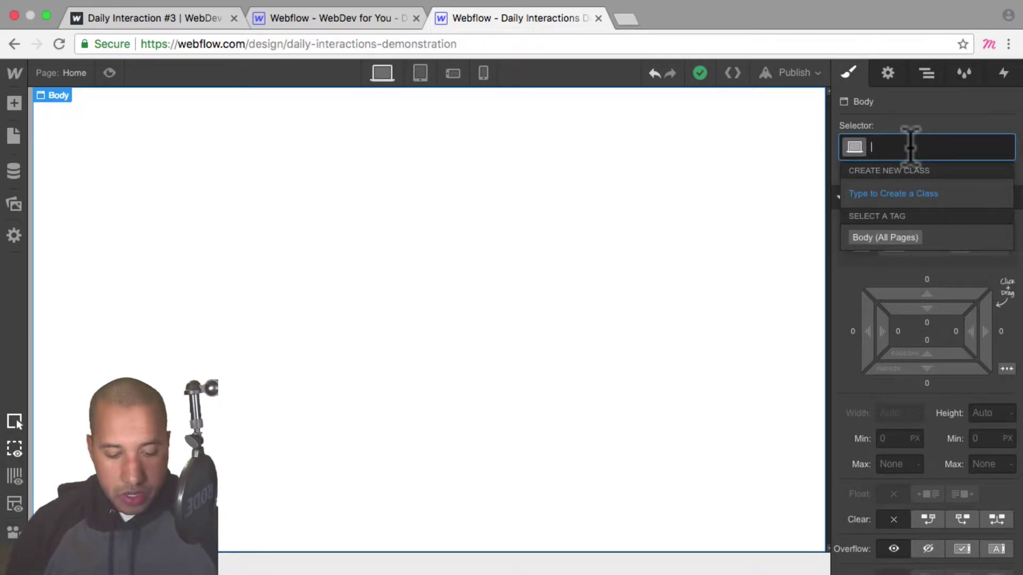
type("d-")
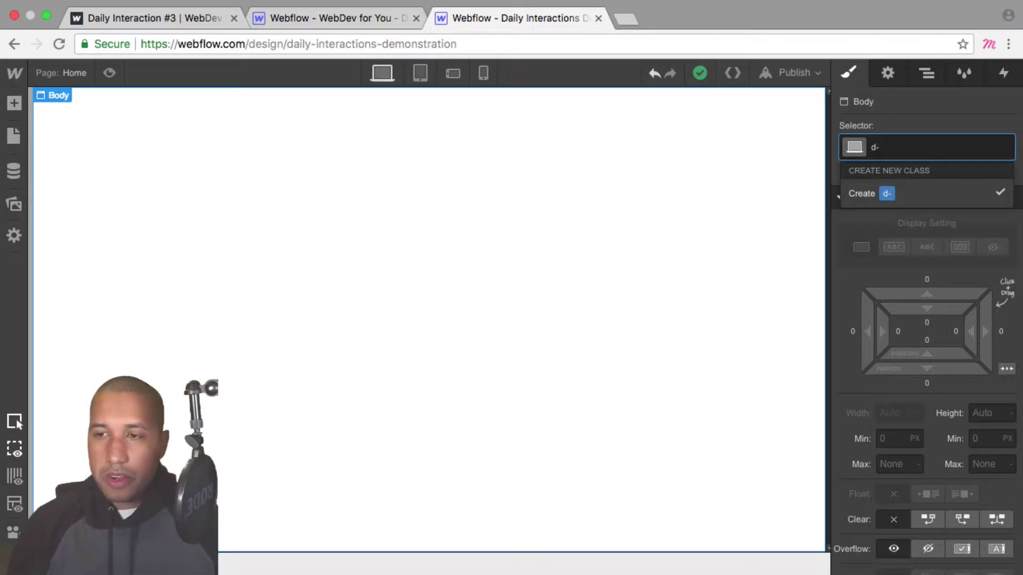
type("3-body")
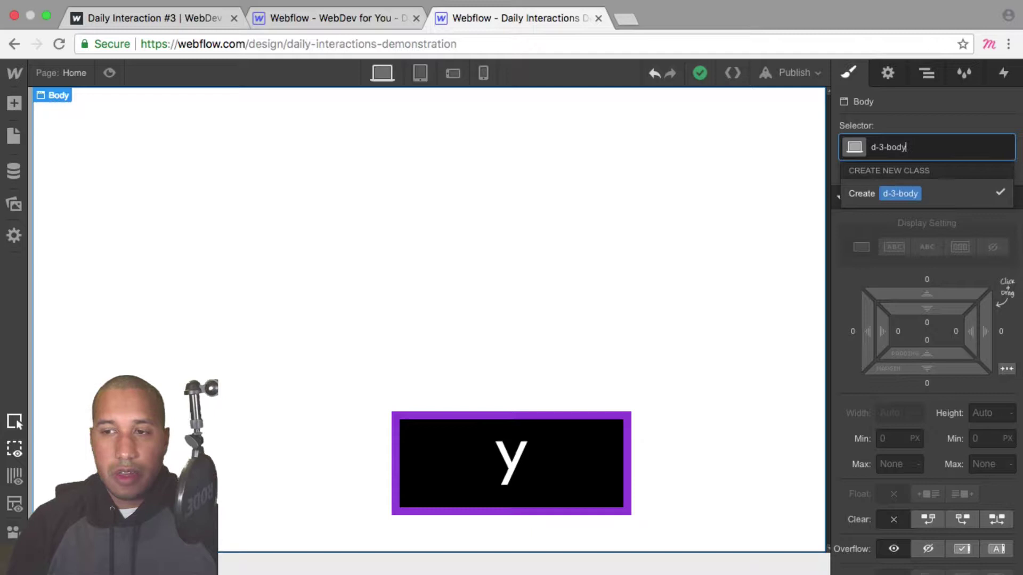
key("Return")
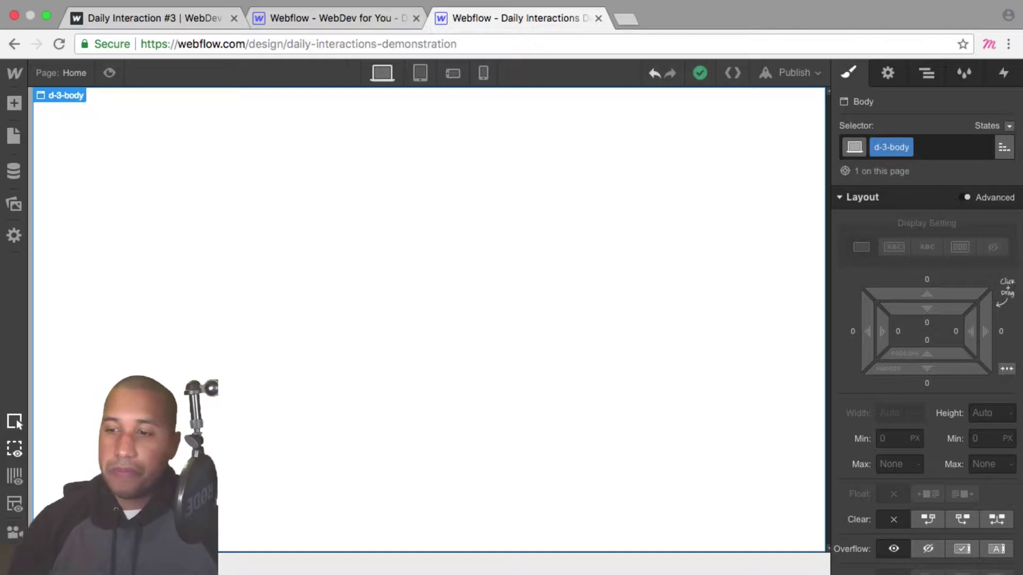
scroll(991, 287, "down", 2)
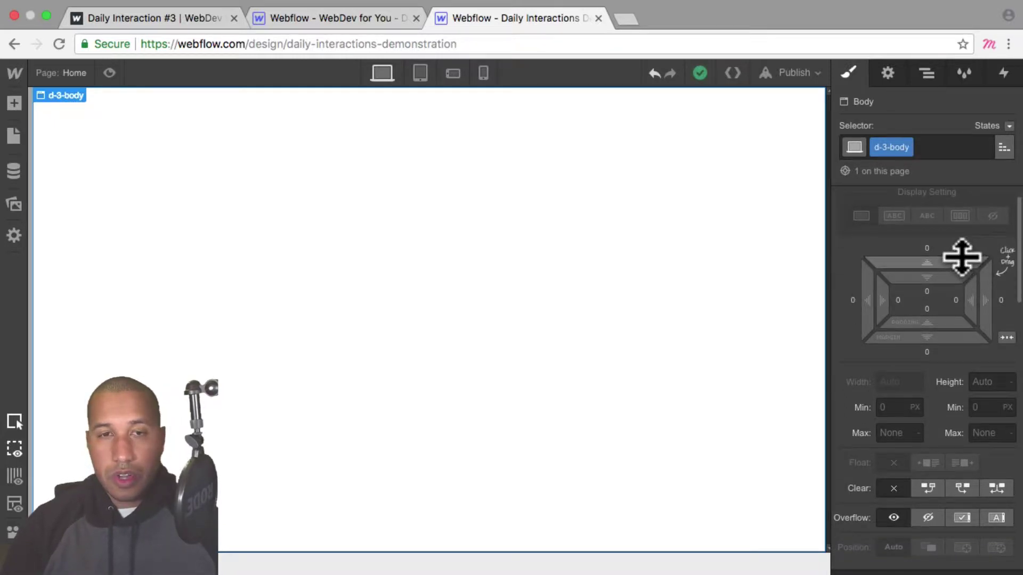
scroll(962, 258, "up", 2)
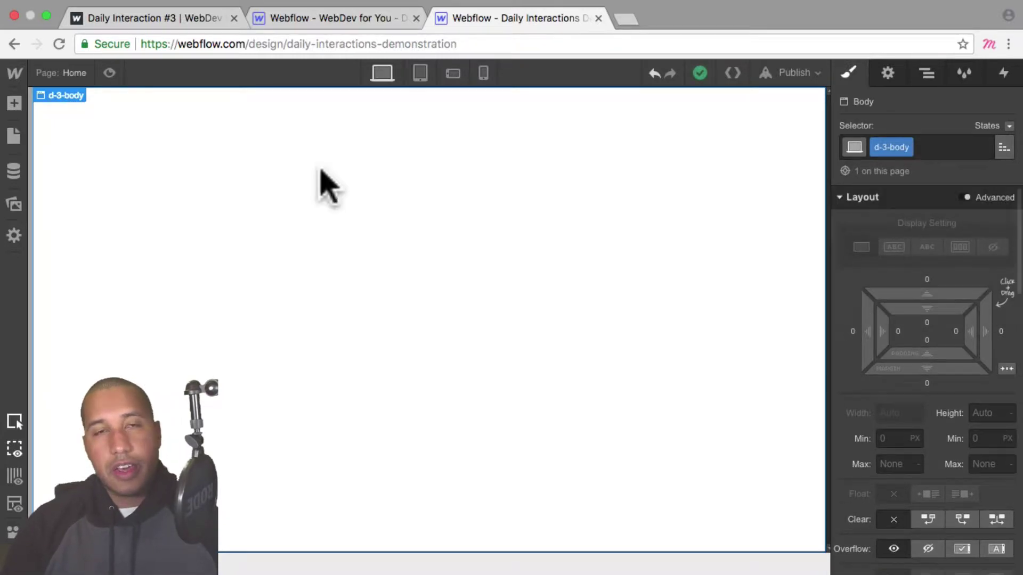
- Add a Section to the page body and give it the new class d-3-section
left_click(14, 104)
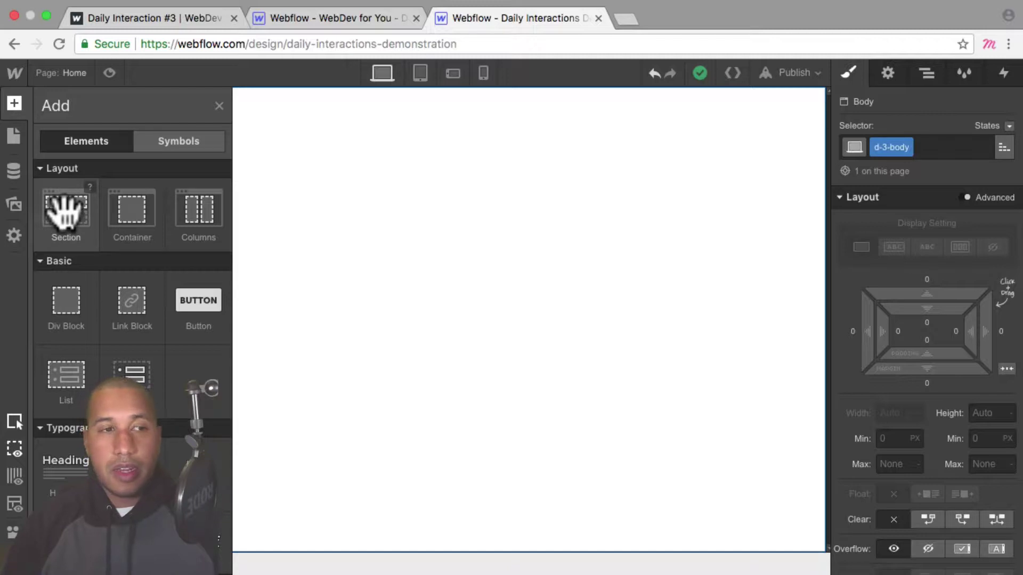
left_click_drag(65, 210, 795, 155)
left_click(932, 147)
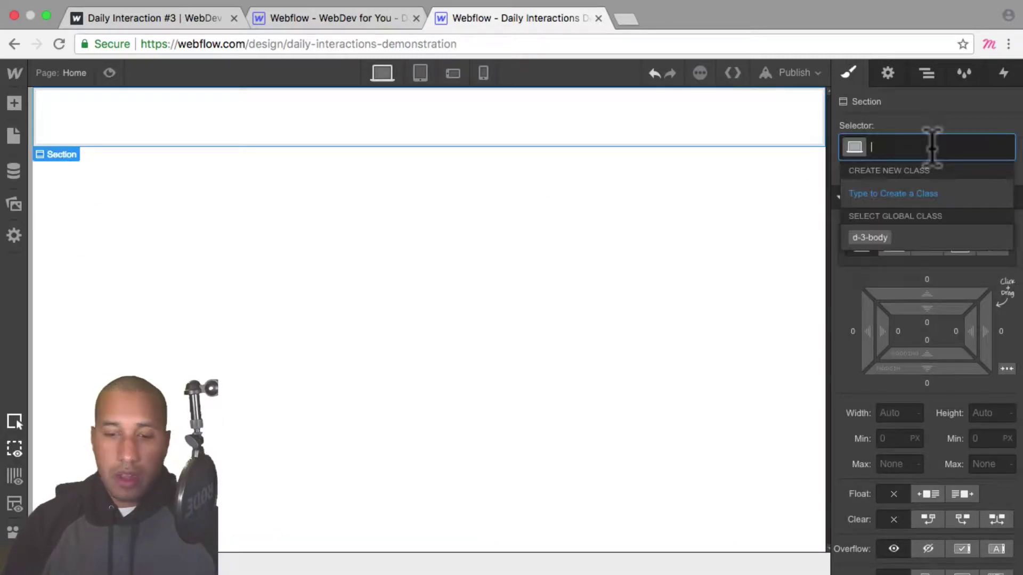
type("d-3-")
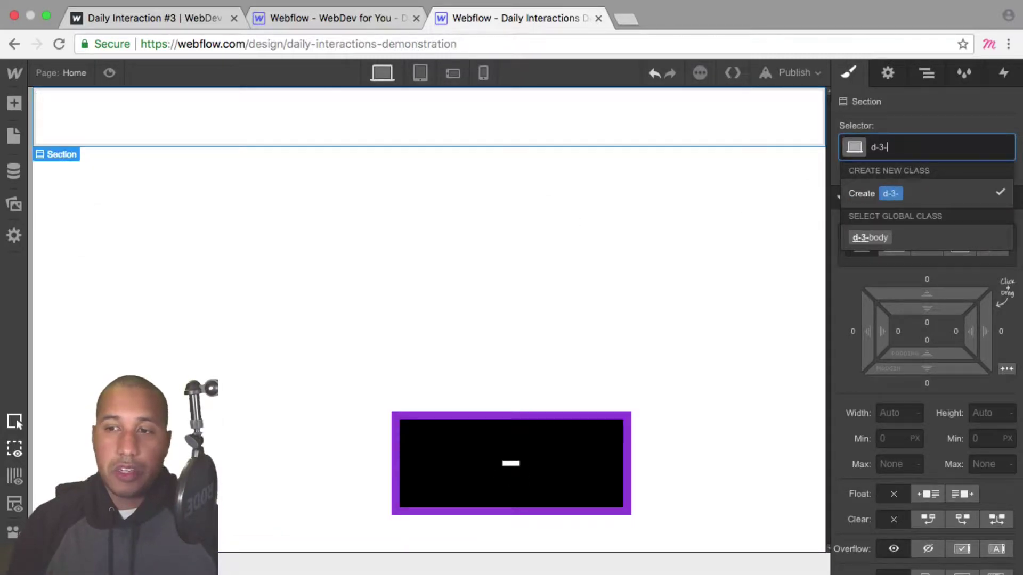
type("section")
key("Return")
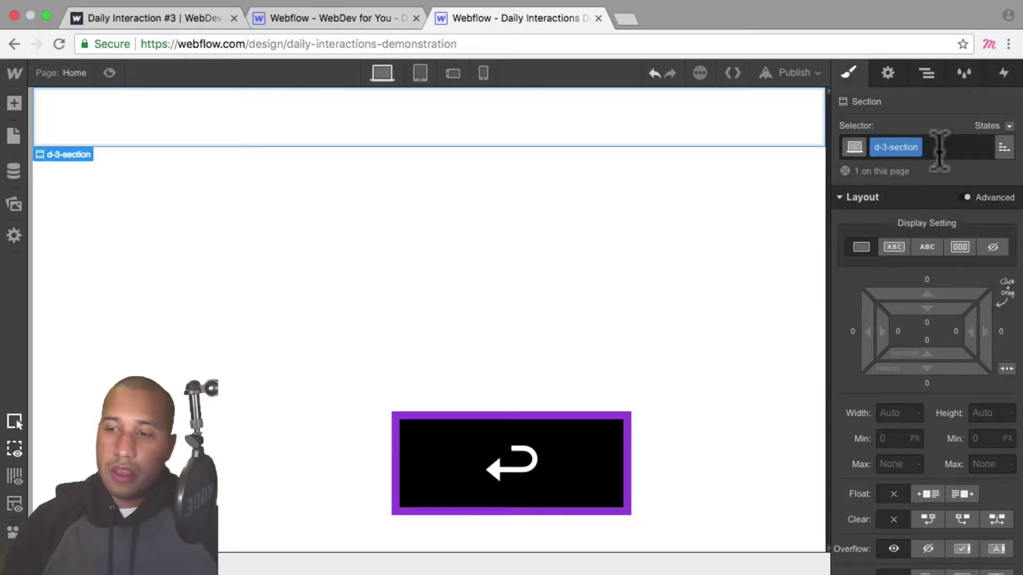
- Set the d-3-section height to 100 VH and its background color to black
left_click(983, 413)
type("100vh")
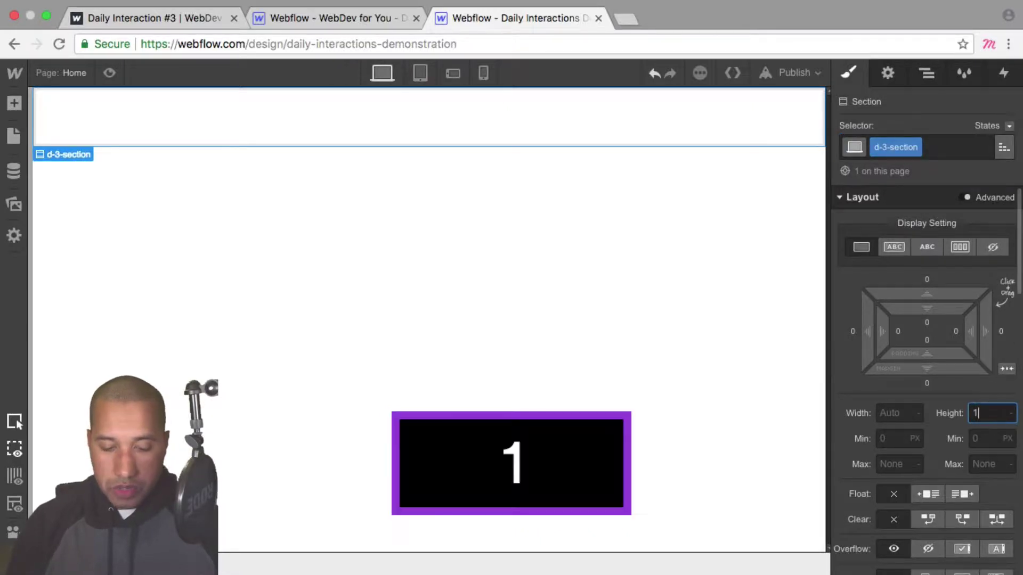
key("Return")
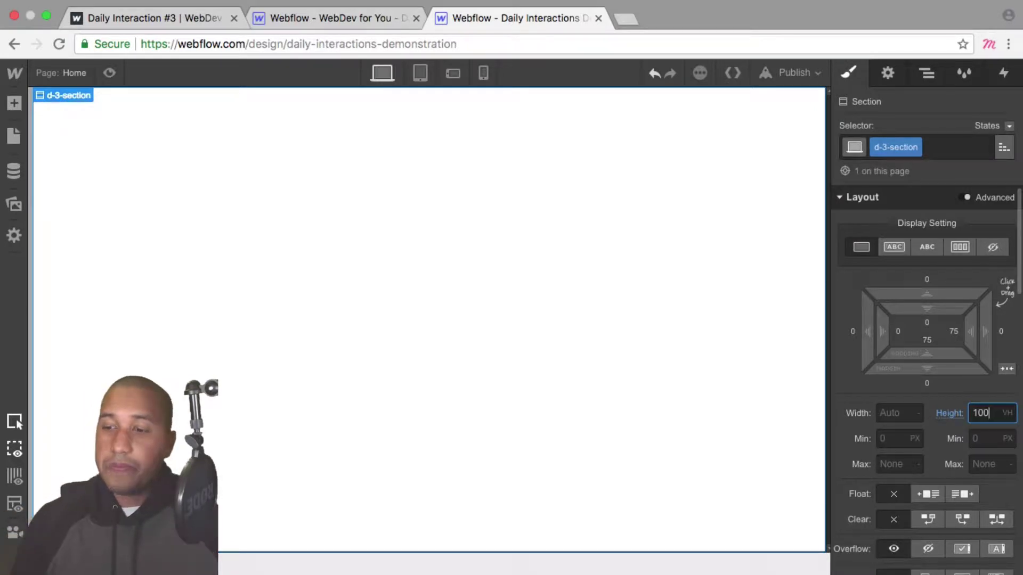
scroll(916, 372, "down", 5)
scroll(914, 373, "down", 5)
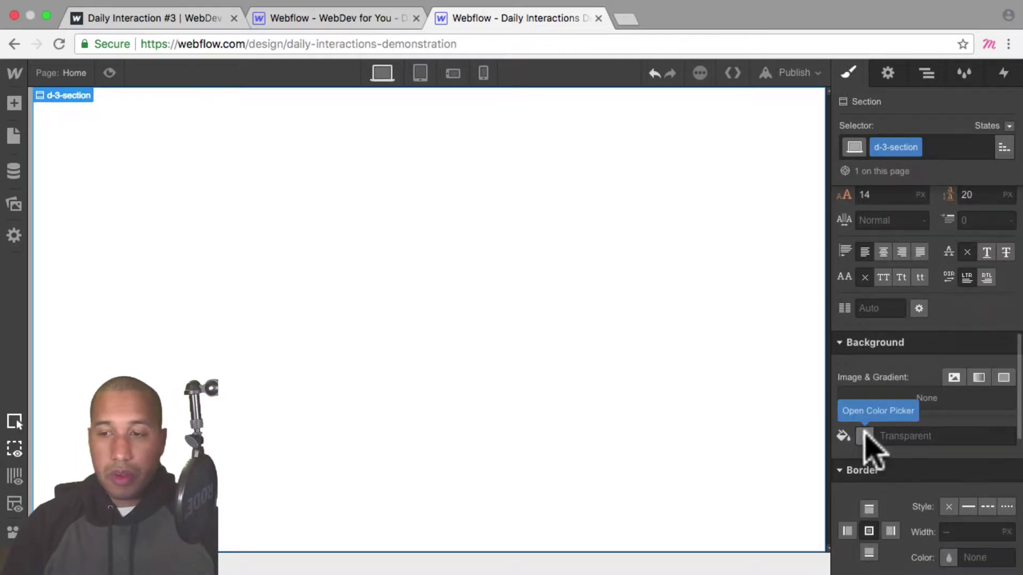
left_click(864, 434)
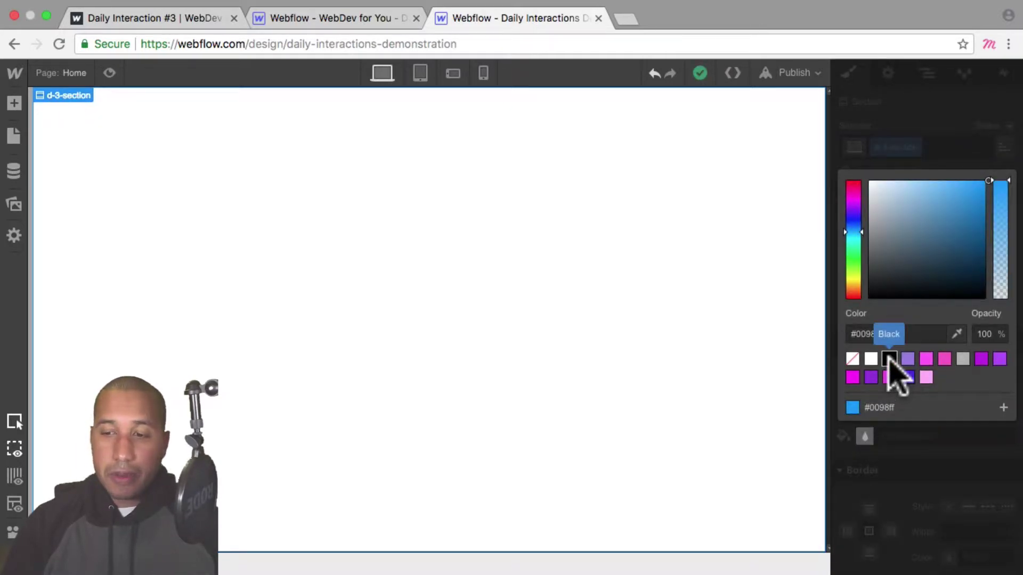
left_click(889, 360)
left_click(927, 469)
- Set the section's display to Flex, horizontal, with its children centered on both axes
scroll(974, 394, "up", 6)
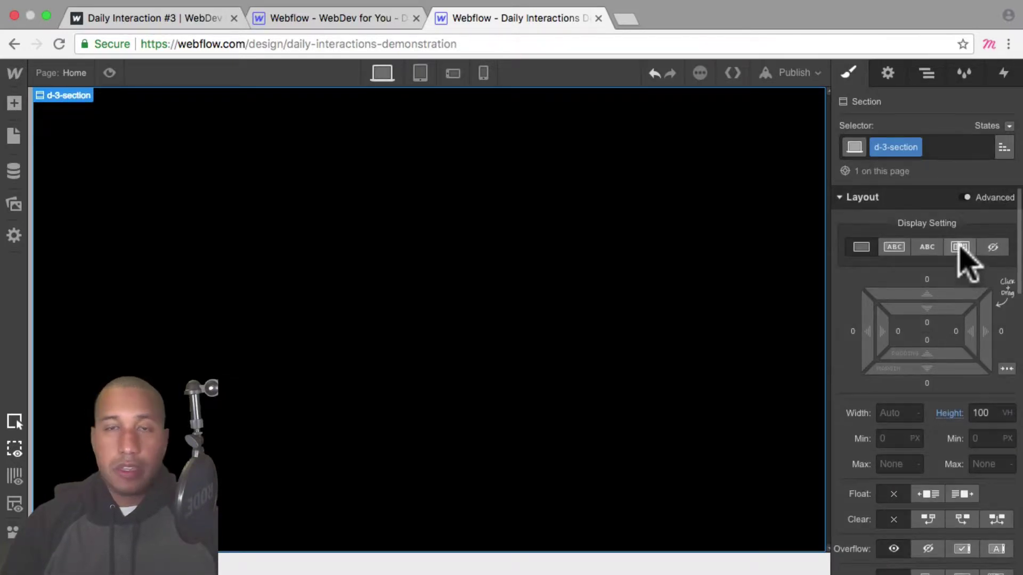
left_click(959, 247)
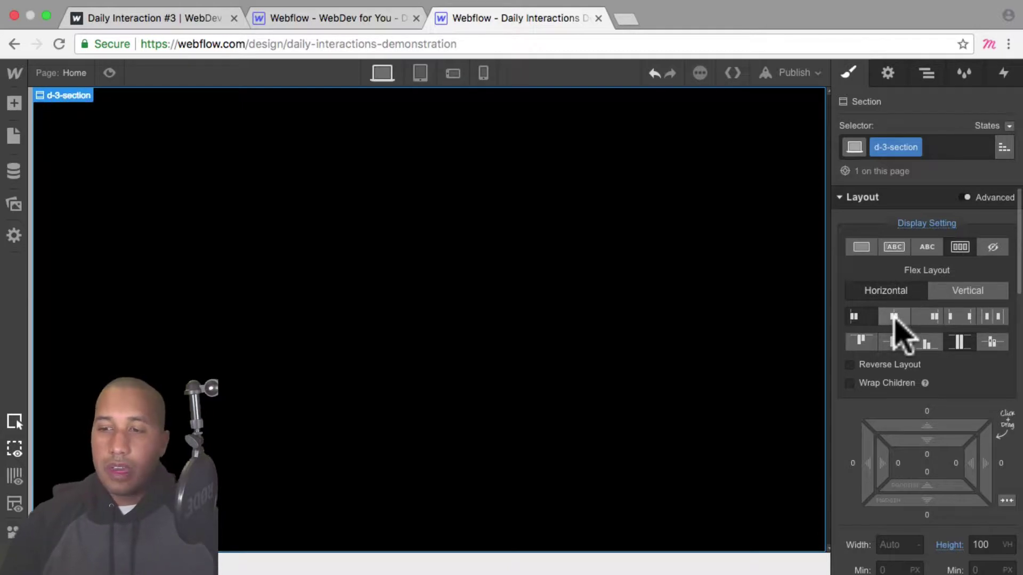
left_click(894, 316)
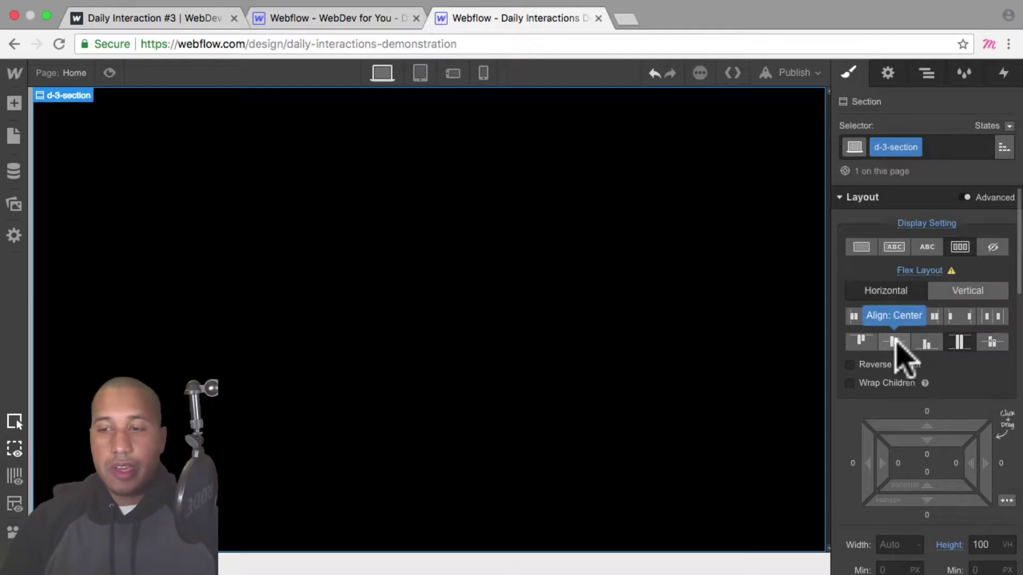
left_click(895, 341)
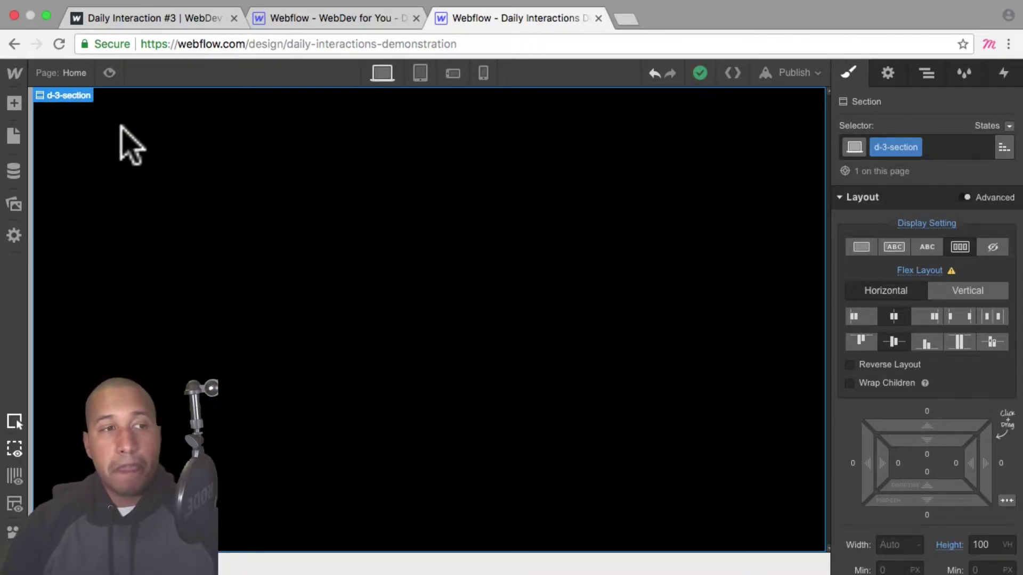
- Add a Div Block inside the section and give it the new class d-3-image-wrapper
left_click(14, 103)
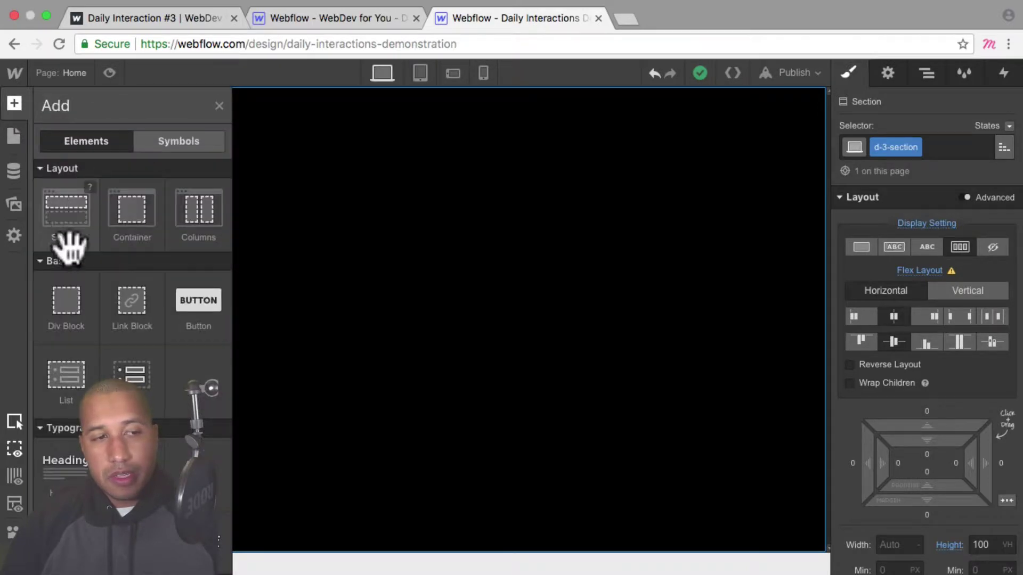
left_click_drag(70, 306, 142, 331)
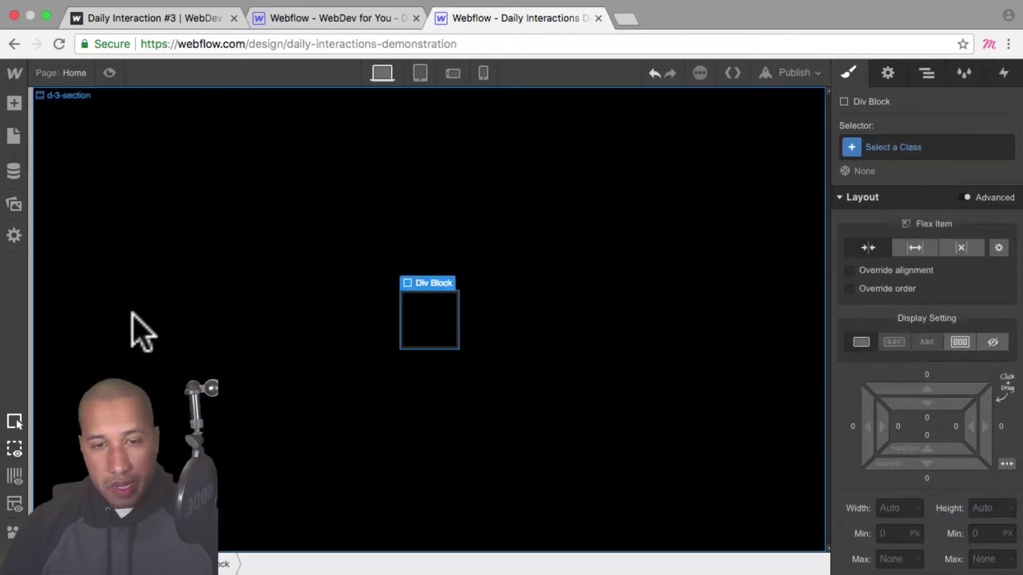
left_click(920, 146)
type("d-3")
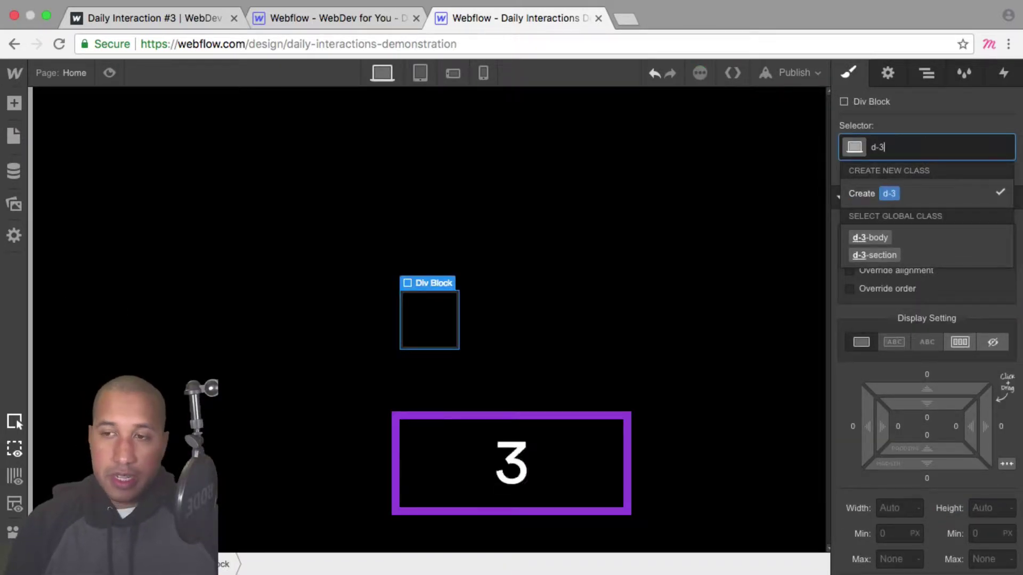
type("-image-wrapper")
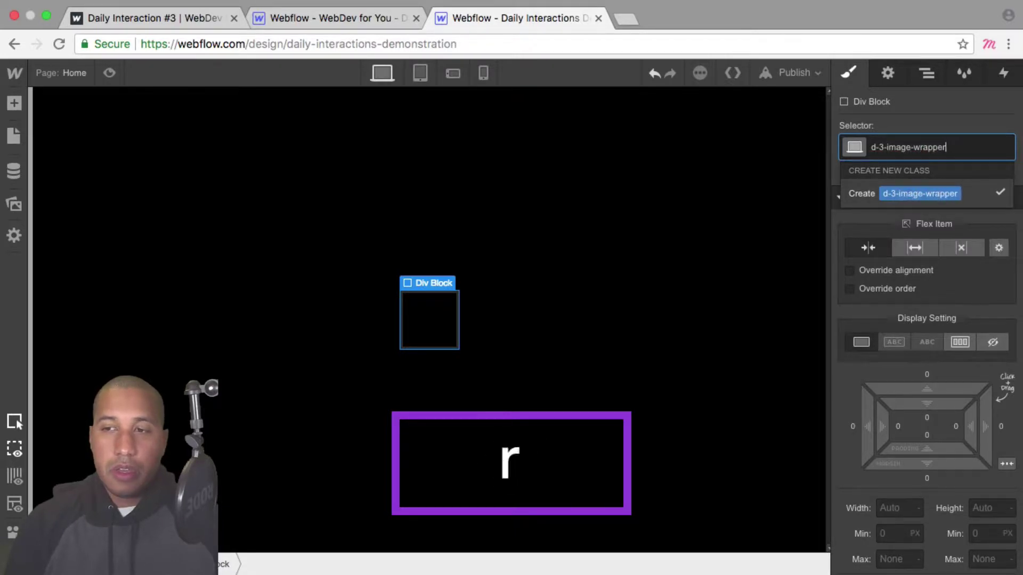
key("Return")
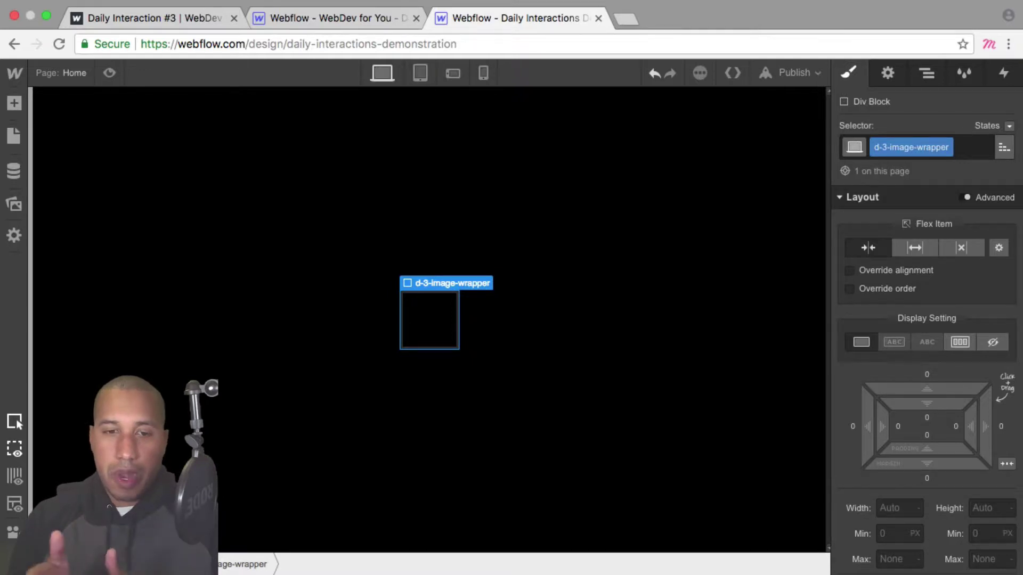
- Set the d-3-image-wrapper div to a width of 400 px and a height of 500 px
scroll(917, 261, "down", 5)
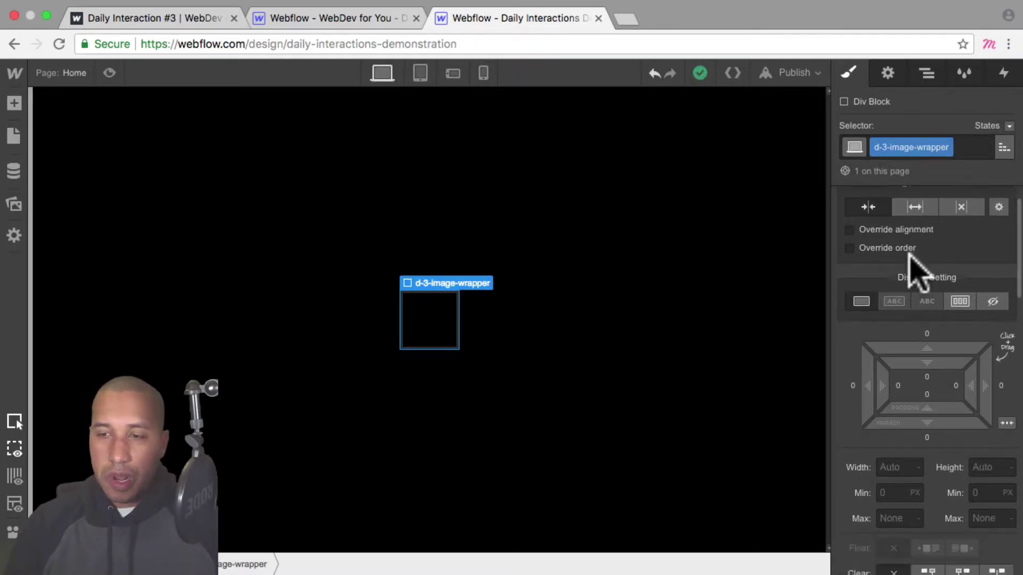
left_click(886, 377)
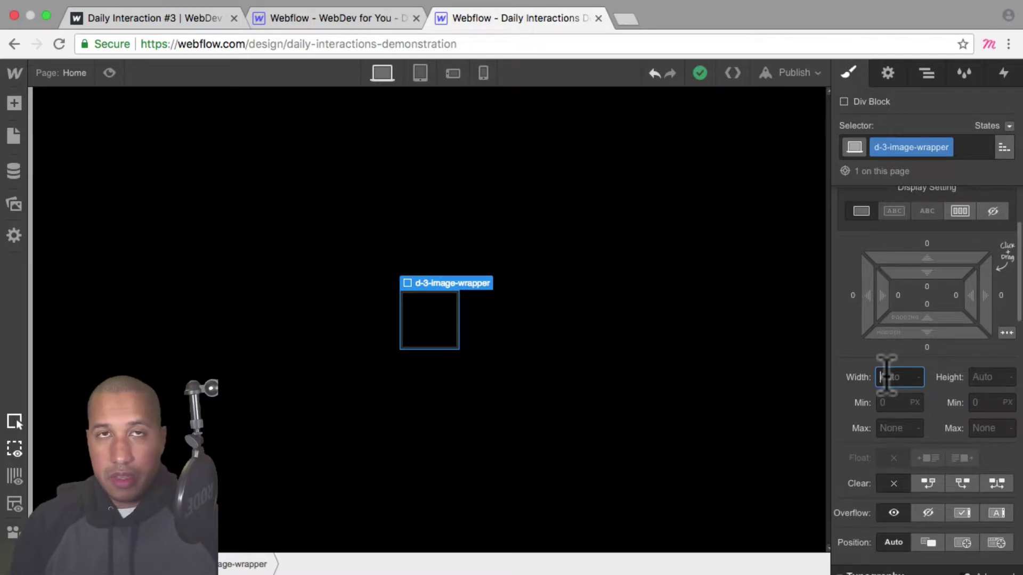
type("400")
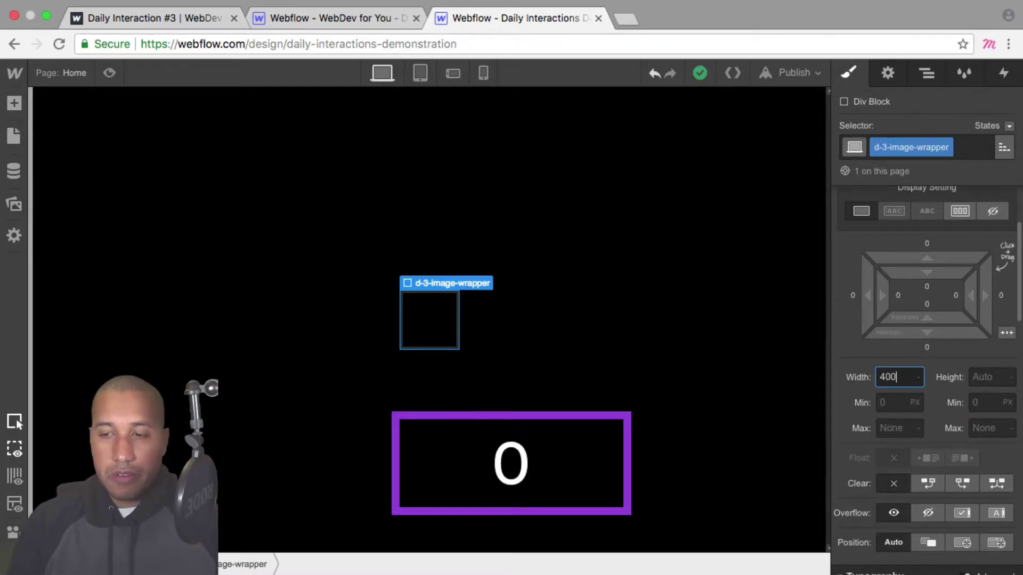
key("Tab")
type("500")
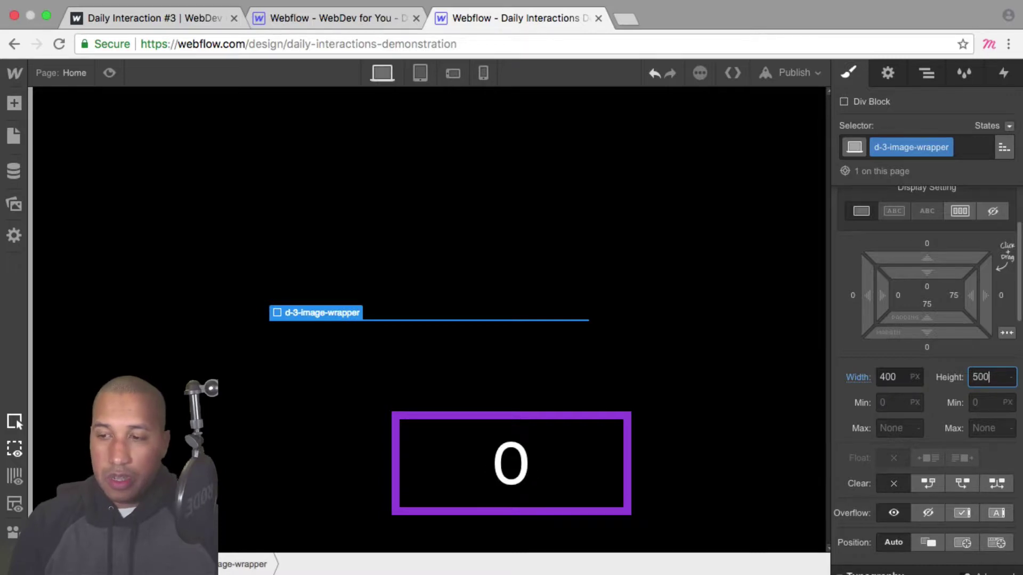
key("Return")
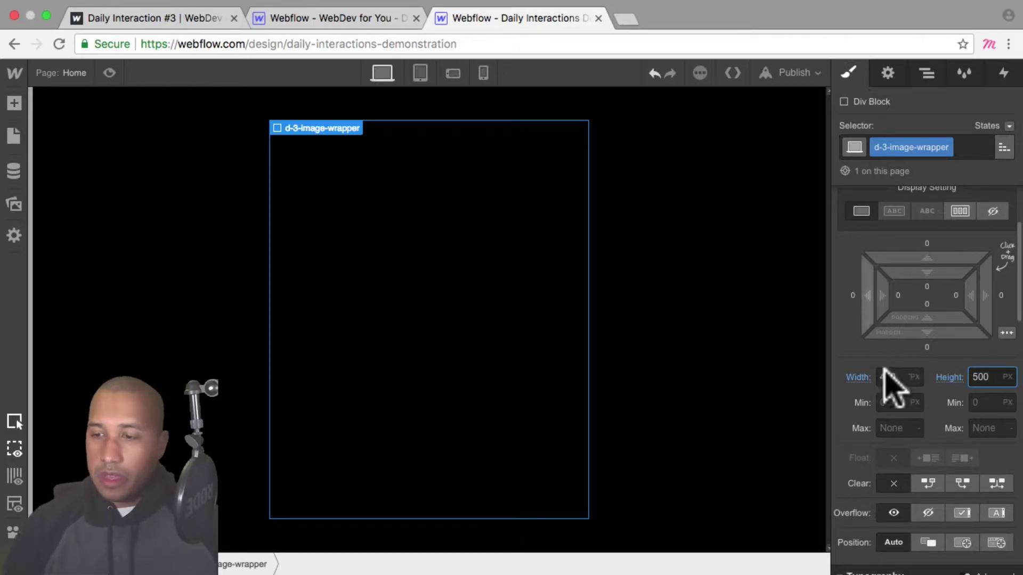
- Change the display setting of the d-3-image-wrapper div to Flex
scroll(887, 379, "up", 3)
scroll(887, 379, "up", 1)
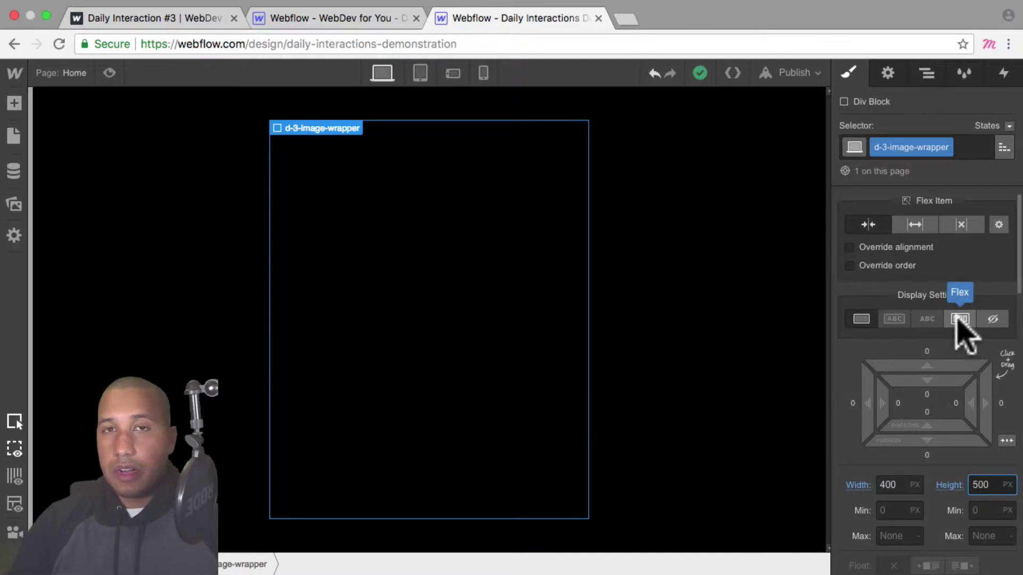
left_click(960, 319)
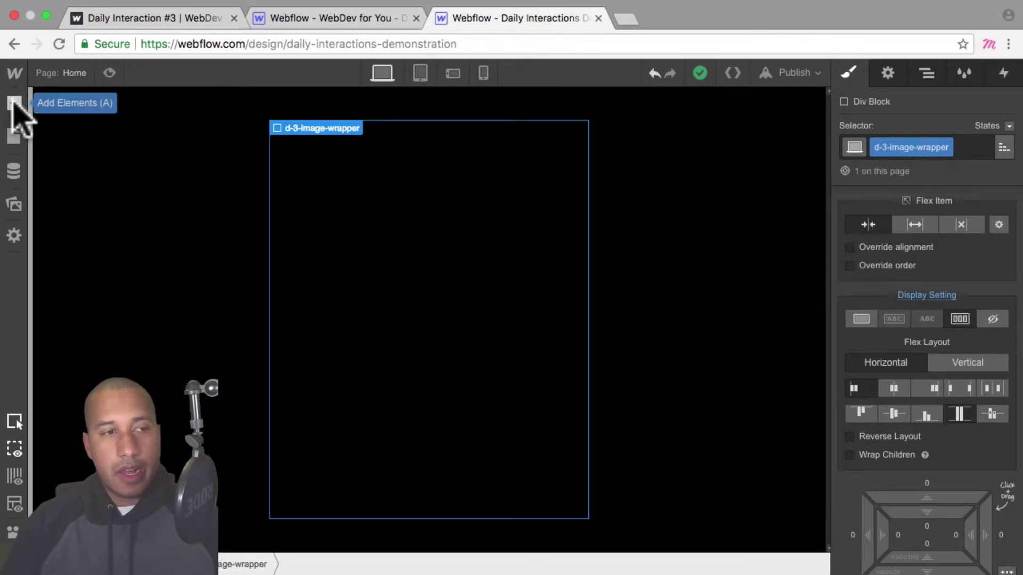
- Add a Div Block inside the d-3-image-wrapper div and give it the new class d-3-image-slice-wrapper
left_click(16, 103)
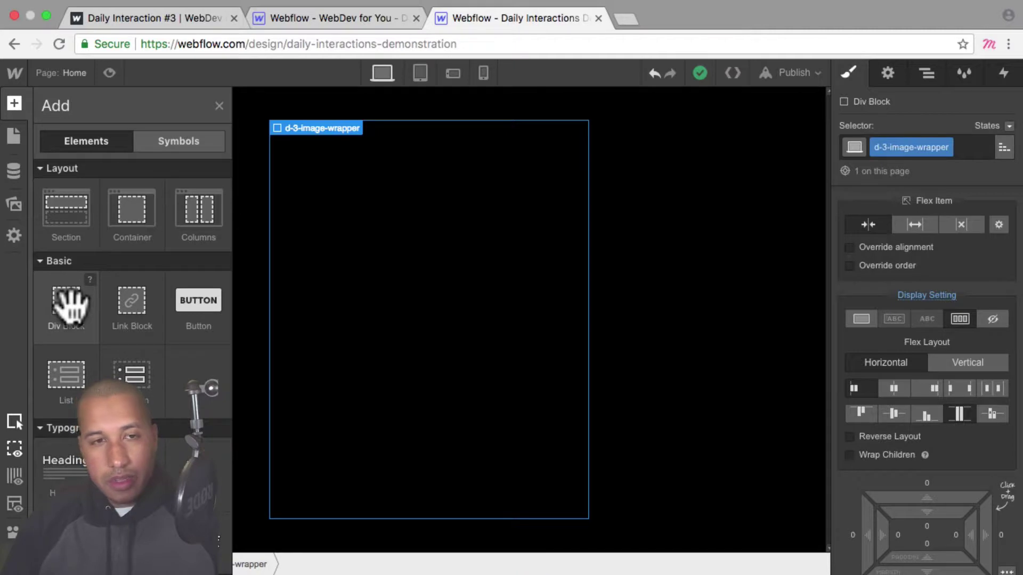
left_click_drag(69, 306, 476, 299)
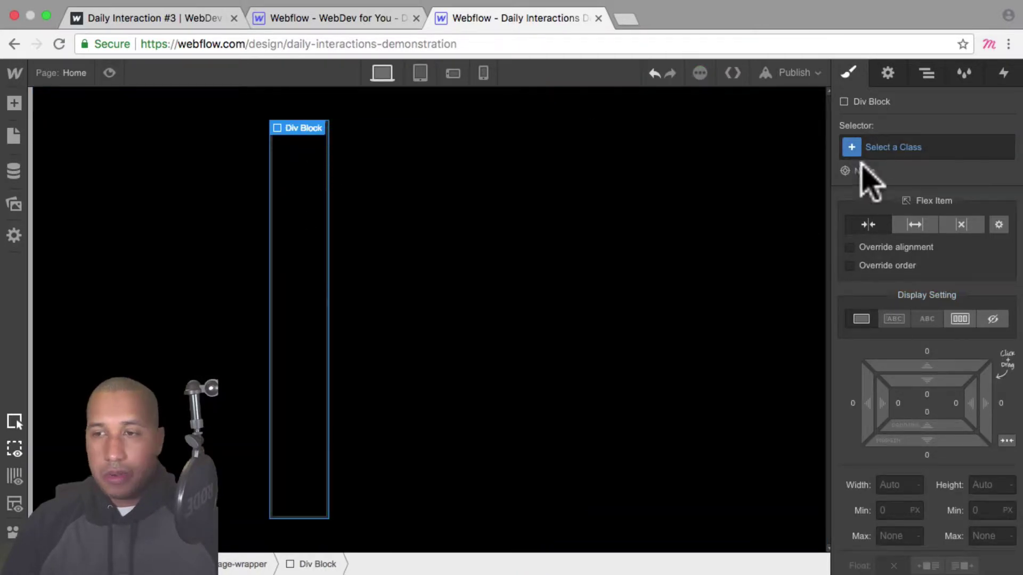
left_click(887, 147)
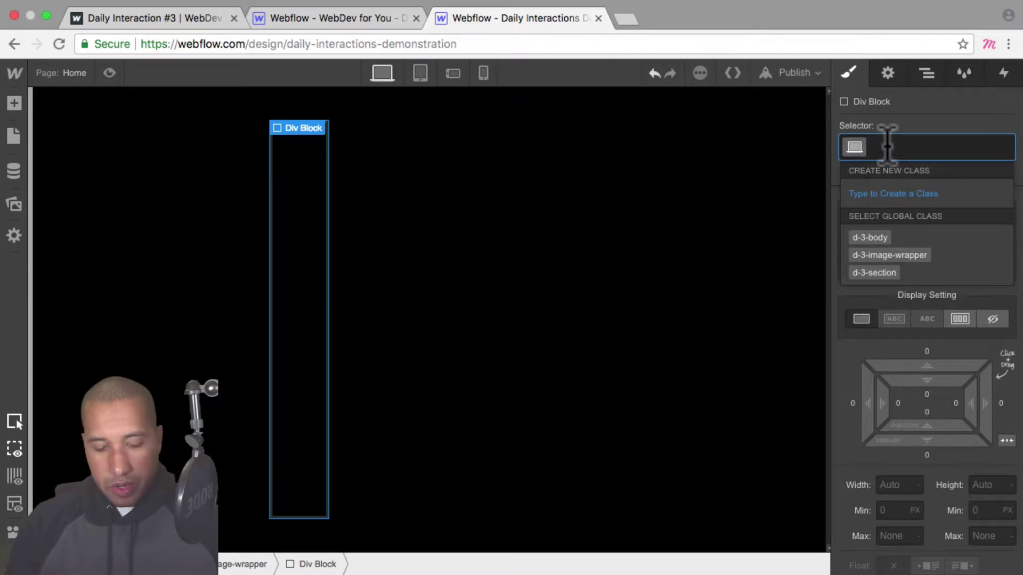
type("d-3-")
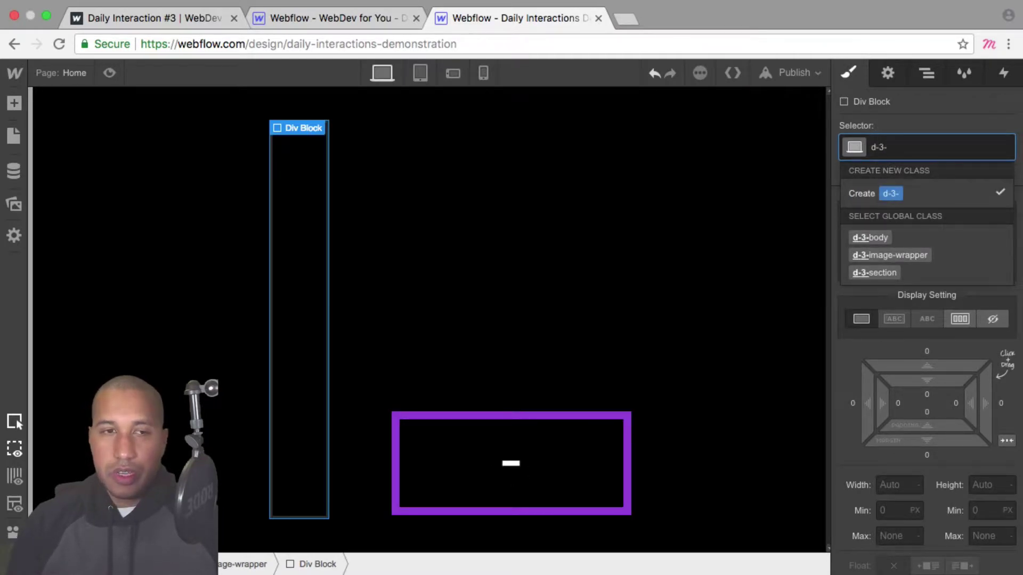
type("image-slice-w")
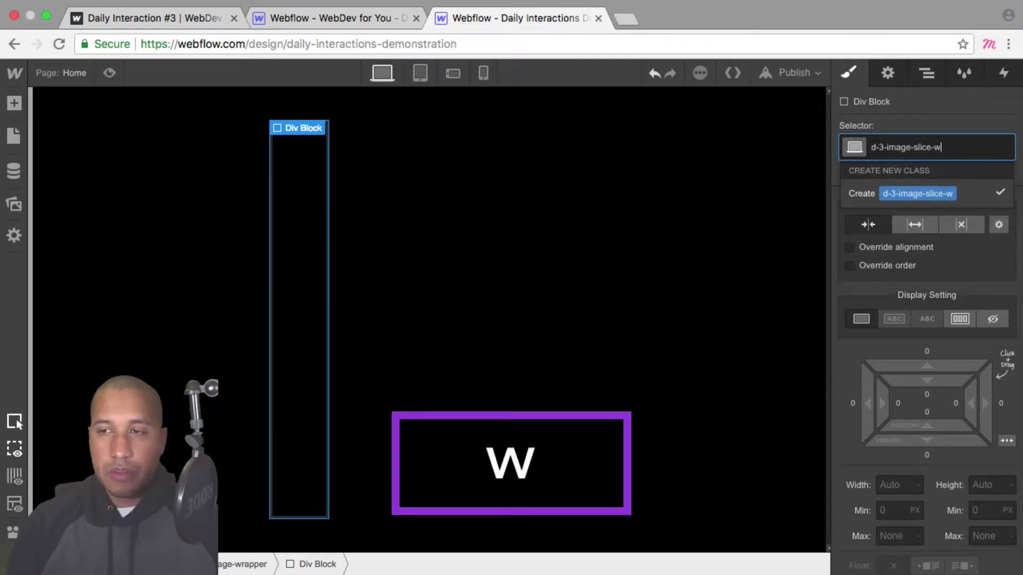
type("rapper")
key("Return")
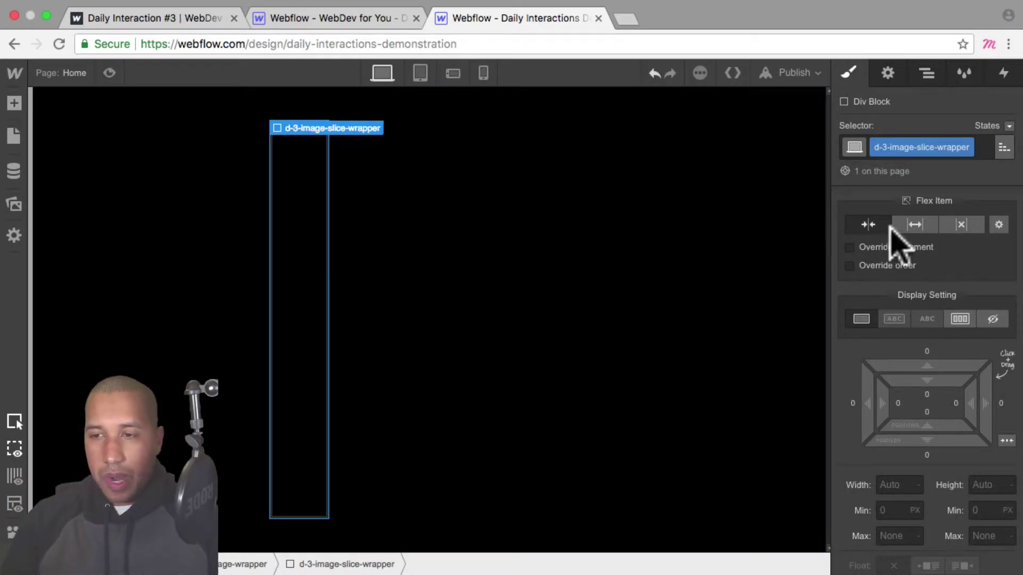
- Set the d-3-image-slice-wrapper flex item to Expand and its overflow to Hidden
left_click(914, 230)
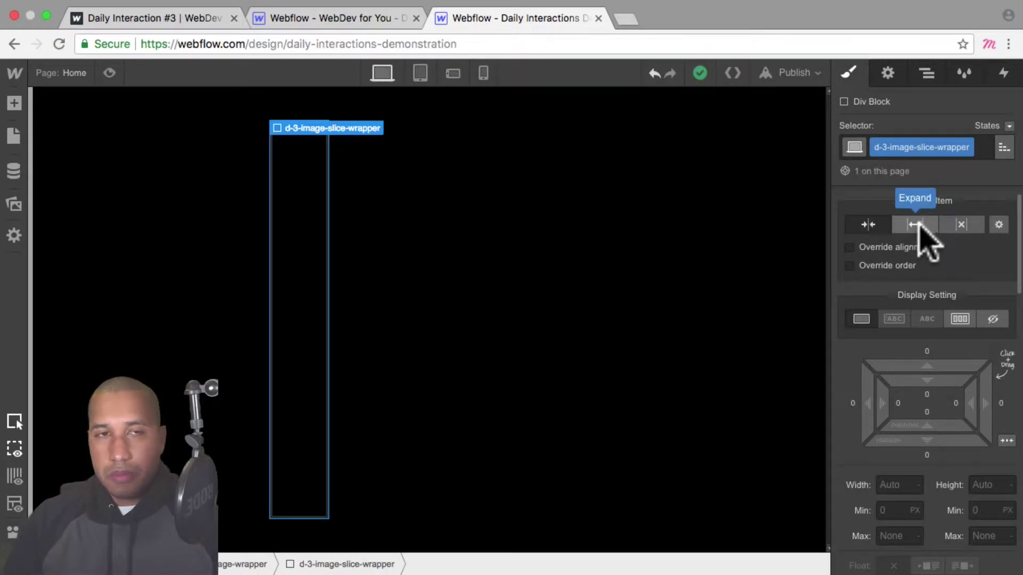
left_click(916, 224)
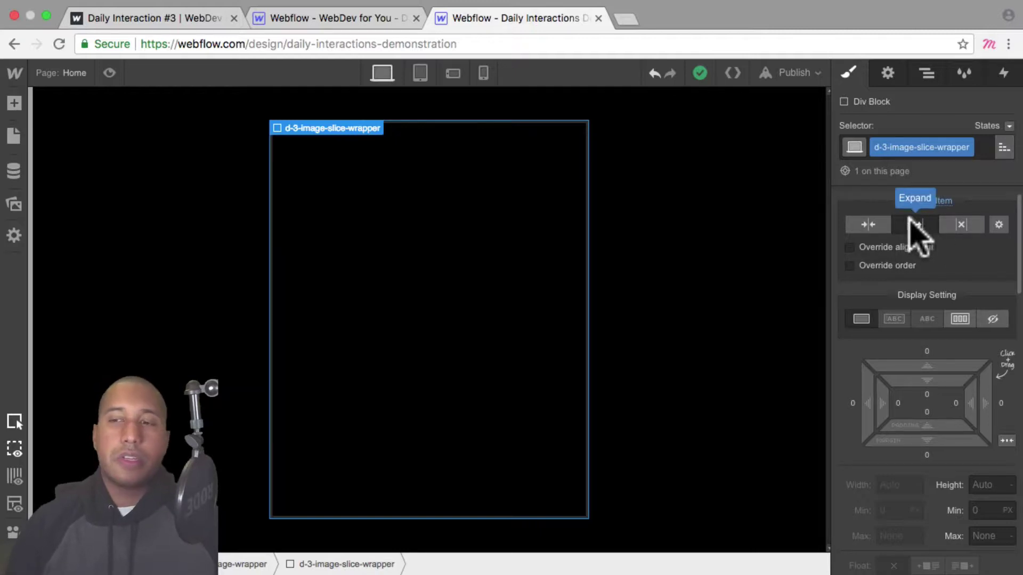
scroll(919, 239, "down", 2)
scroll(910, 234, "down", 5)
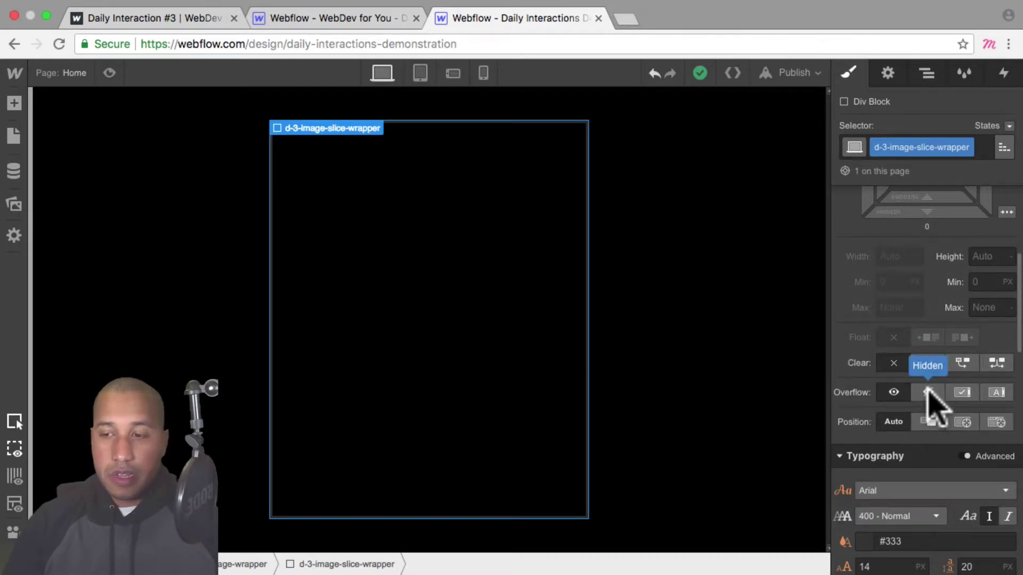
left_click(927, 391)
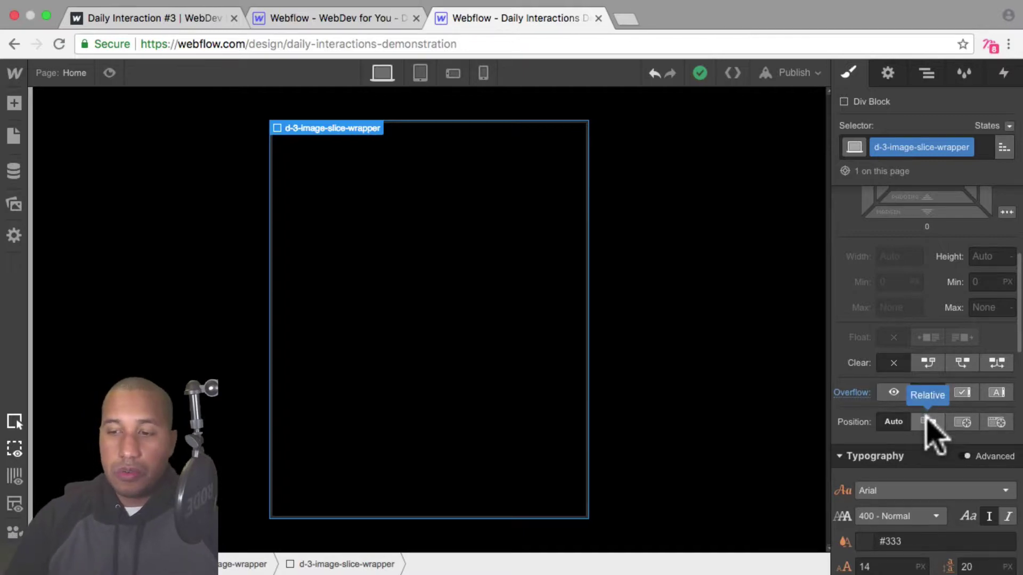
- Set the position of the d-3-image-slice-wrapper div to Relative
left_click(928, 422)
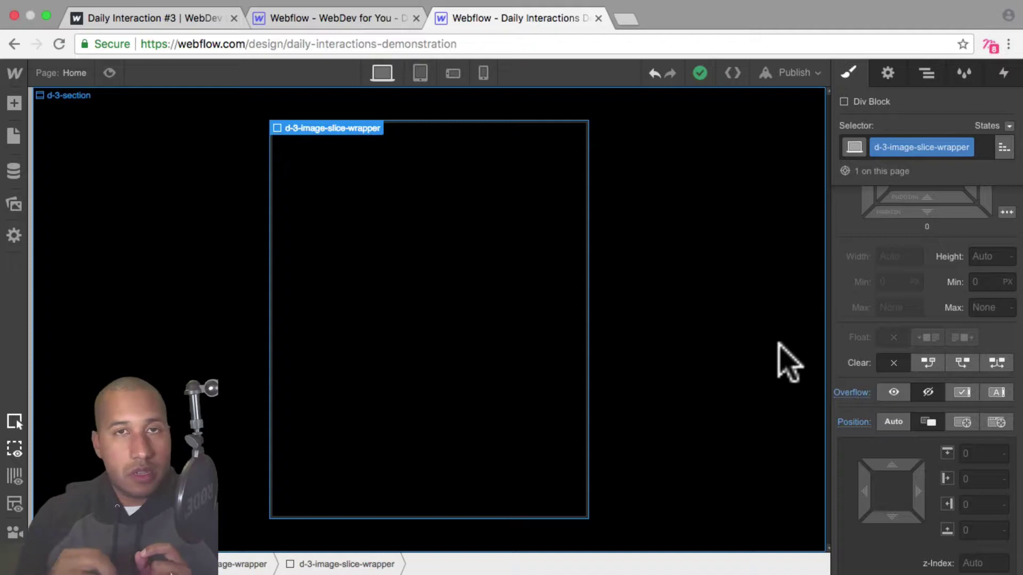
scroll(881, 320, "up", 5)
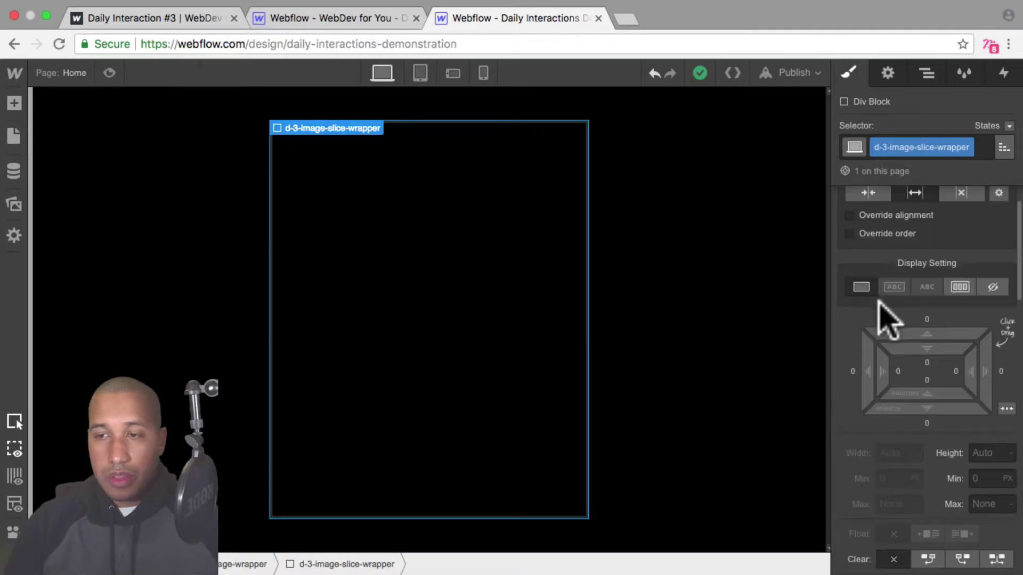
scroll(922, 258, "down", 7)
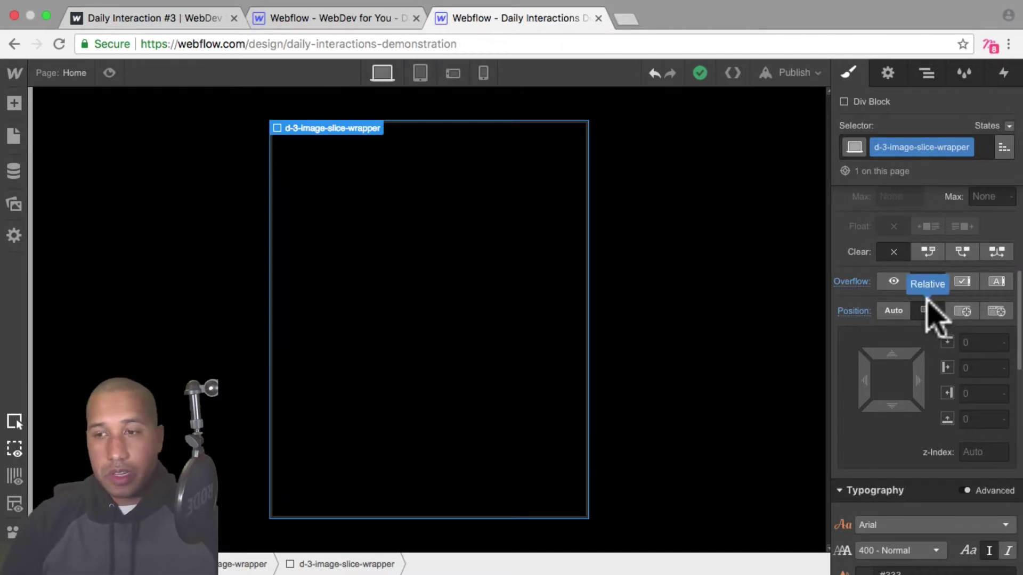
scroll(931, 313, "up", 7)
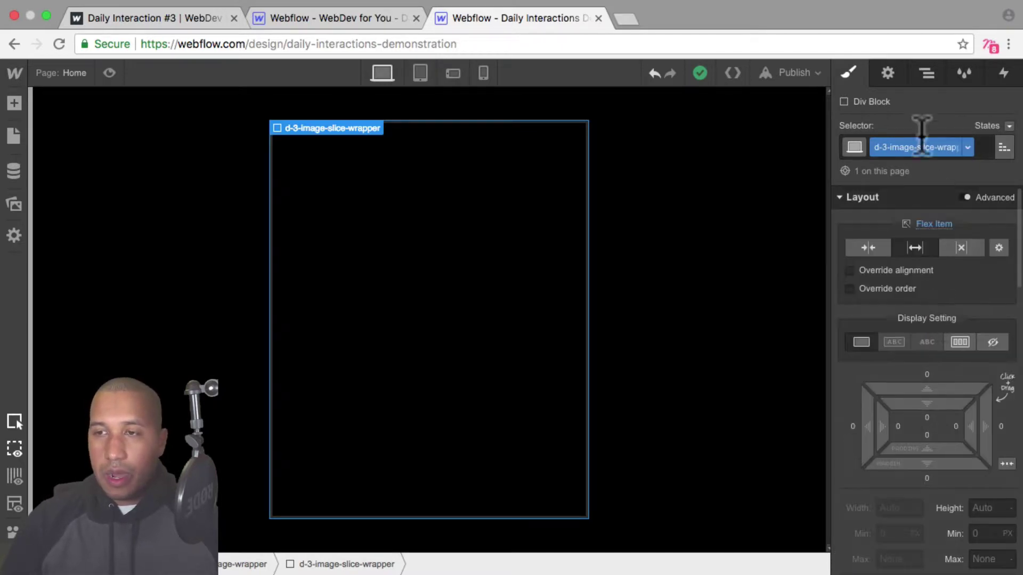
- Copy the d-3-image-slice-wrapper div and paste it four times inside the d-3-image-wrapper to get five slices
left_click(921, 73)
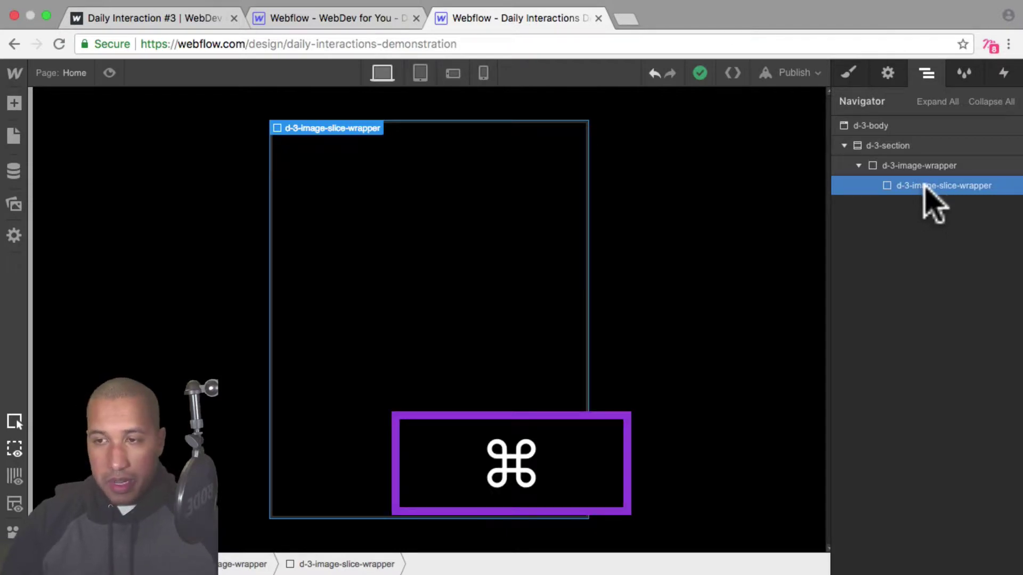
key("super+c")
key("super+v")
key("super+v")
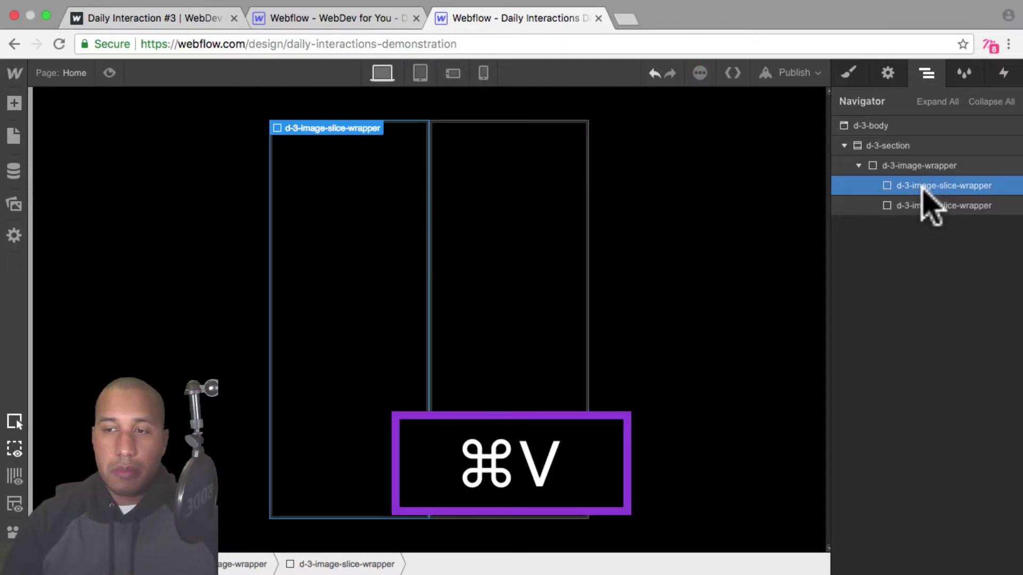
key("super+v")
key("super+v")
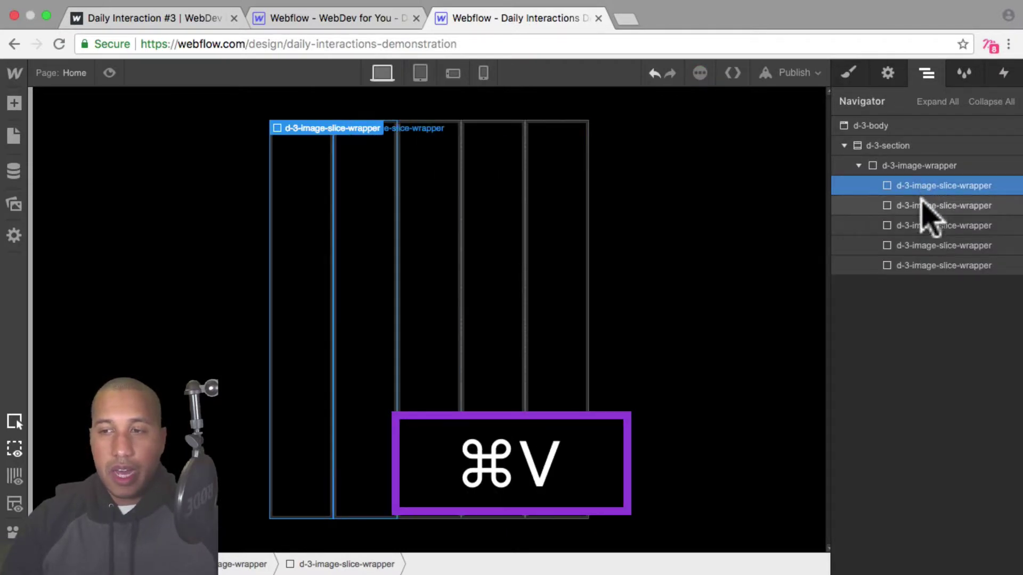
- Select the slice wrappers one after another on the canvas to examine how they divide the image wrapper
left_click(369, 221)
left_click(419, 214)
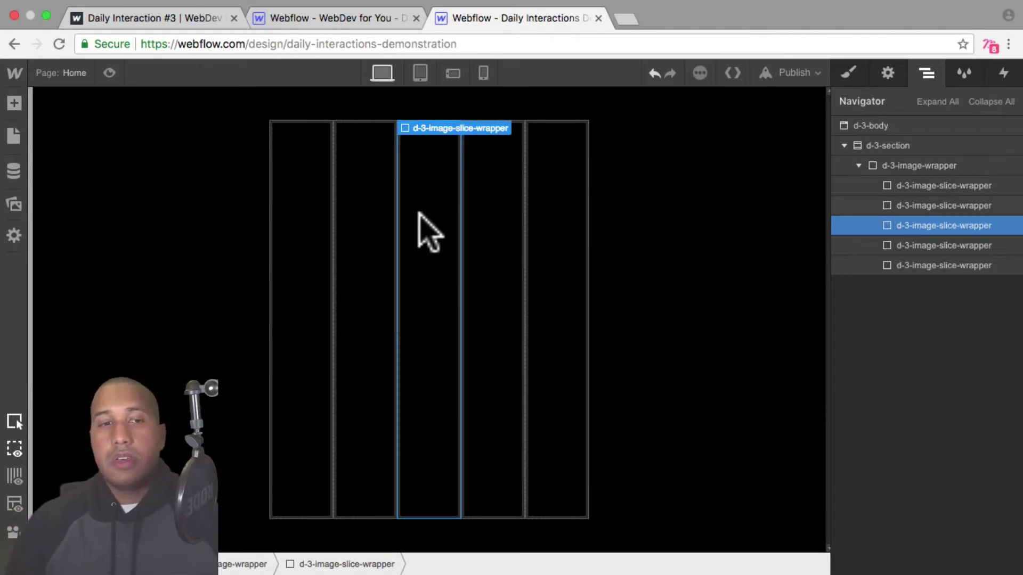
left_click(324, 218)
left_click(356, 220)
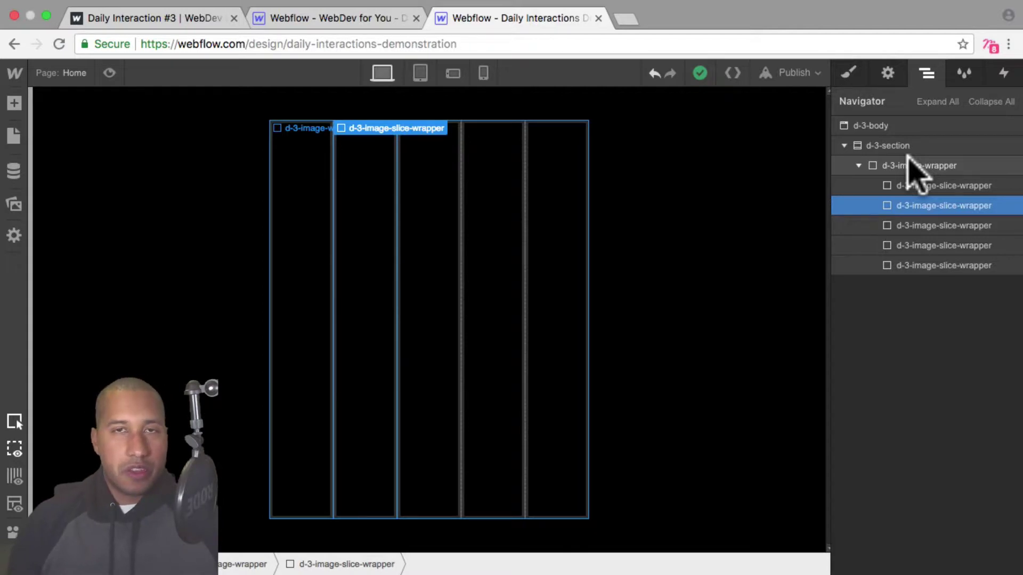
left_click(445, 228)
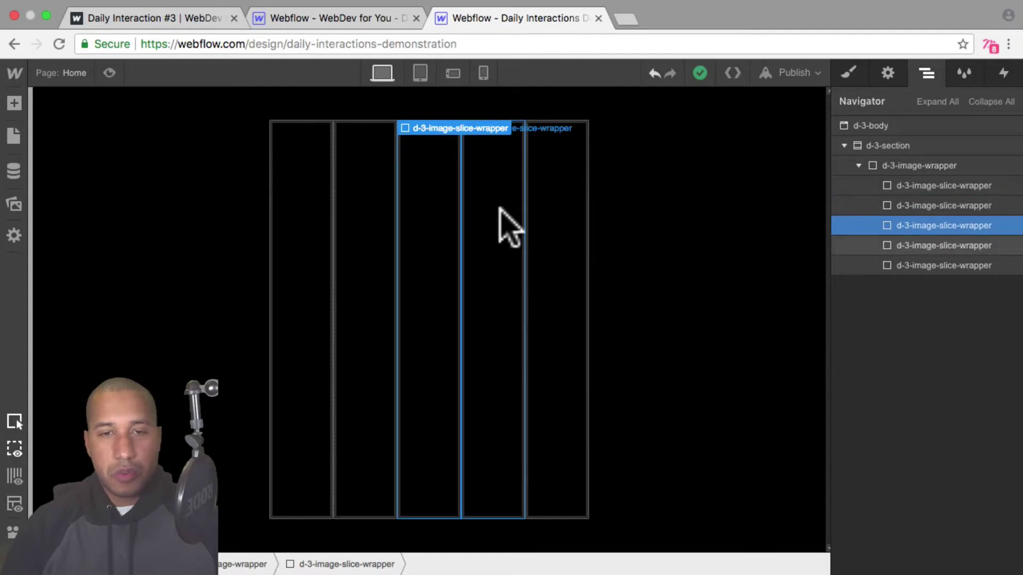
left_click(506, 228)
left_click(329, 211)
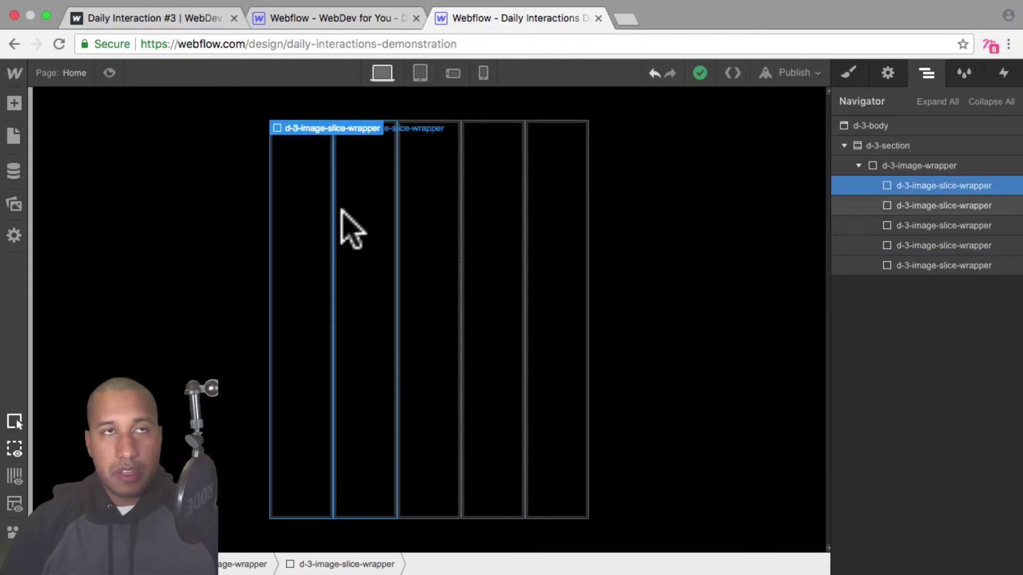
left_click(369, 211)
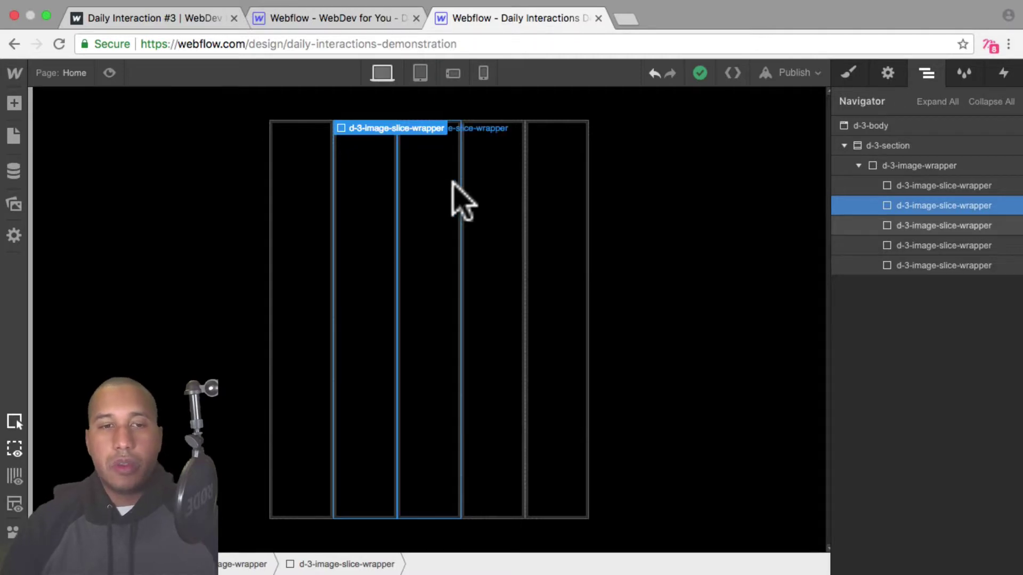
left_click(446, 216)
left_click(504, 215)
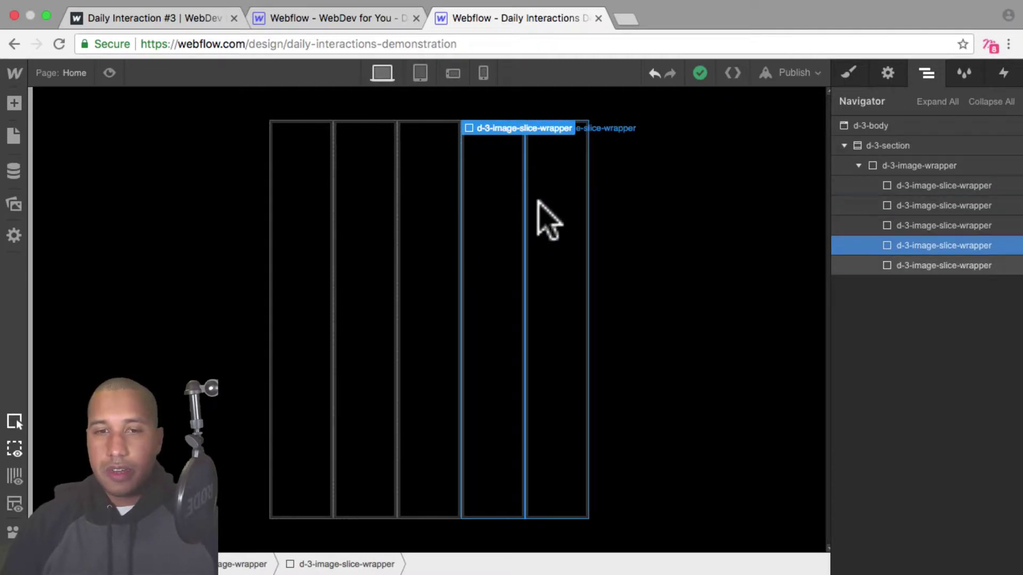
- Add a Div Block inside the first d-3-image-slice-wrapper and give it the new class d-3-image
left_click(325, 211)
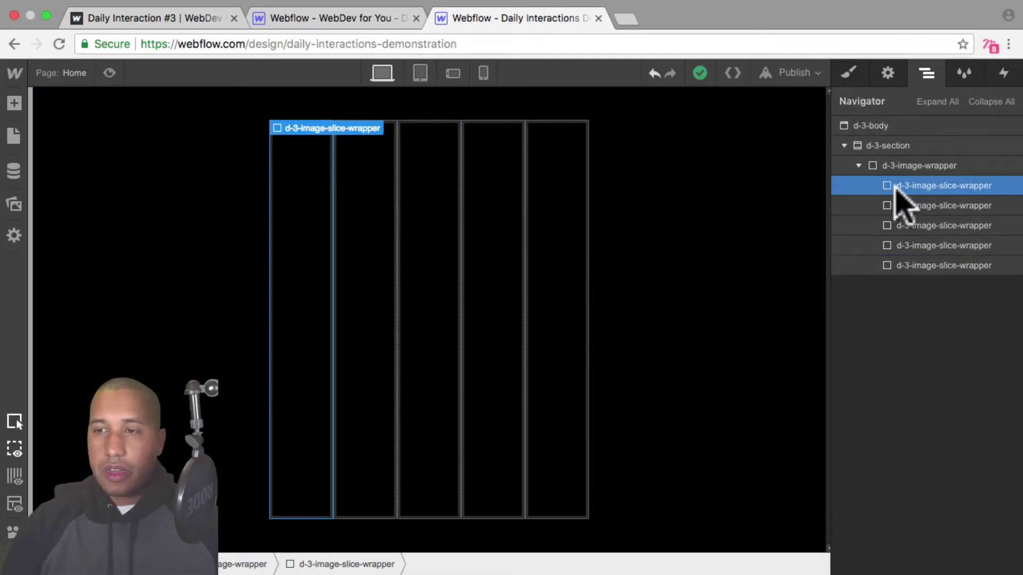
left_click(849, 73)
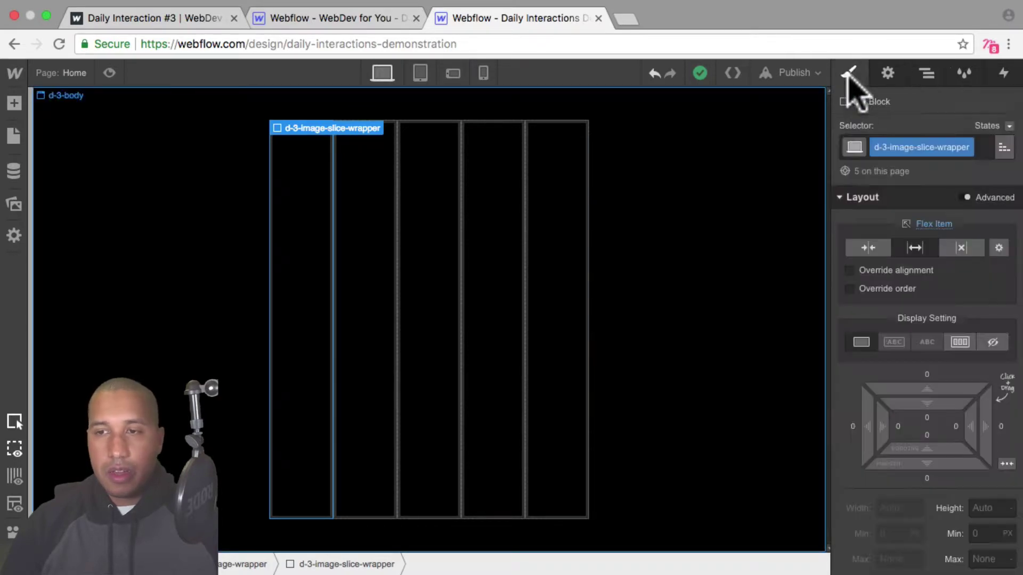
left_click(15, 102)
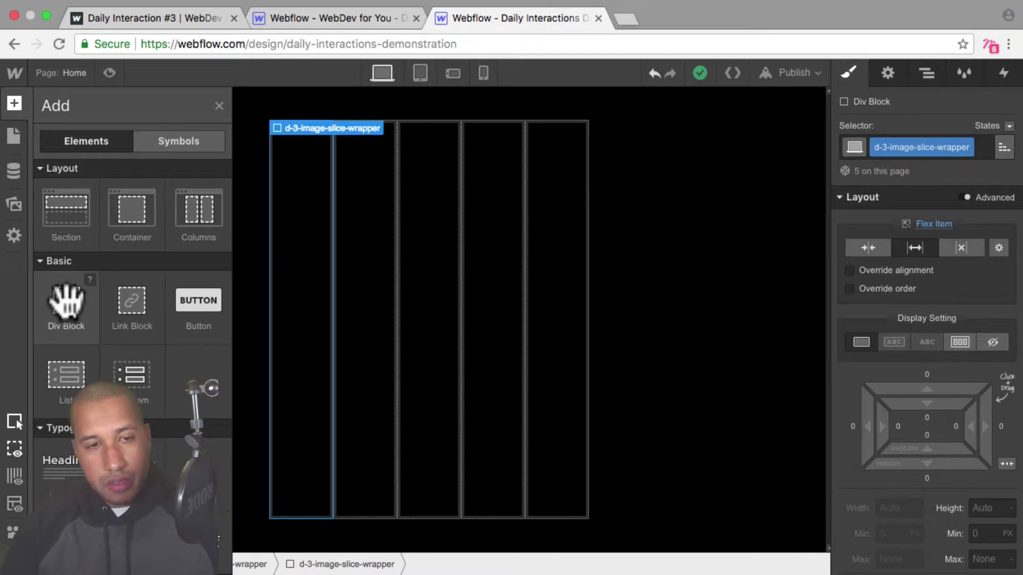
left_click_drag(66, 301, 320, 331)
left_click(887, 147)
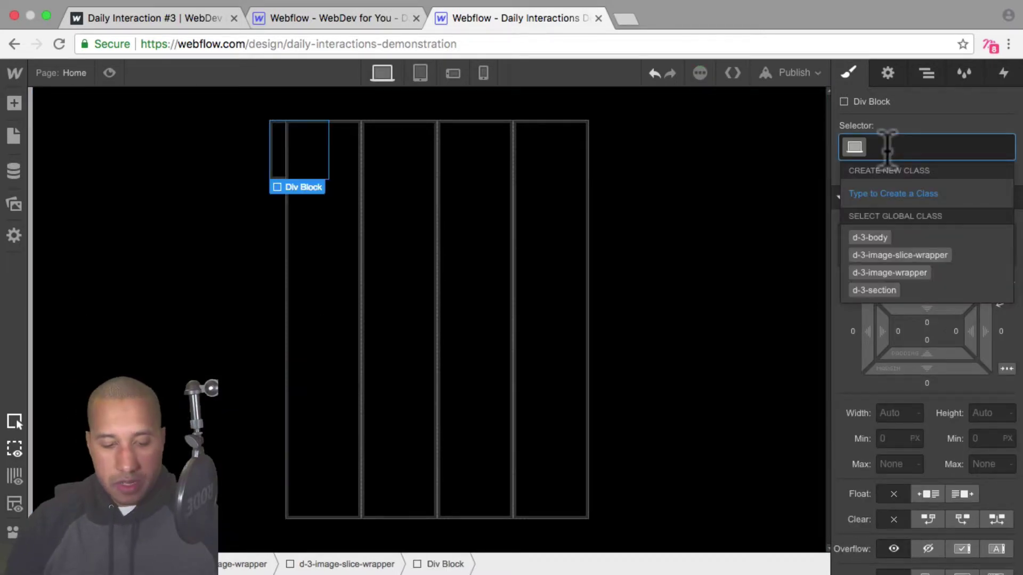
type("d-3-image")
key("Return")
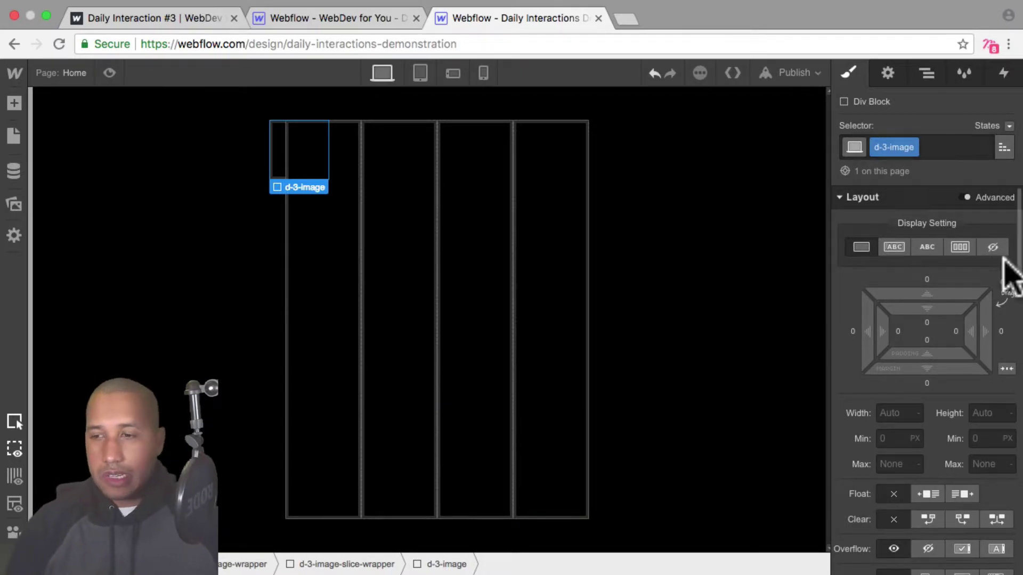
- Set the d-3-image div's position to Absolute with the Full preset so it covers its slice wrapper
scroll(977, 279, "down", 3)
scroll(974, 301, "down", 1)
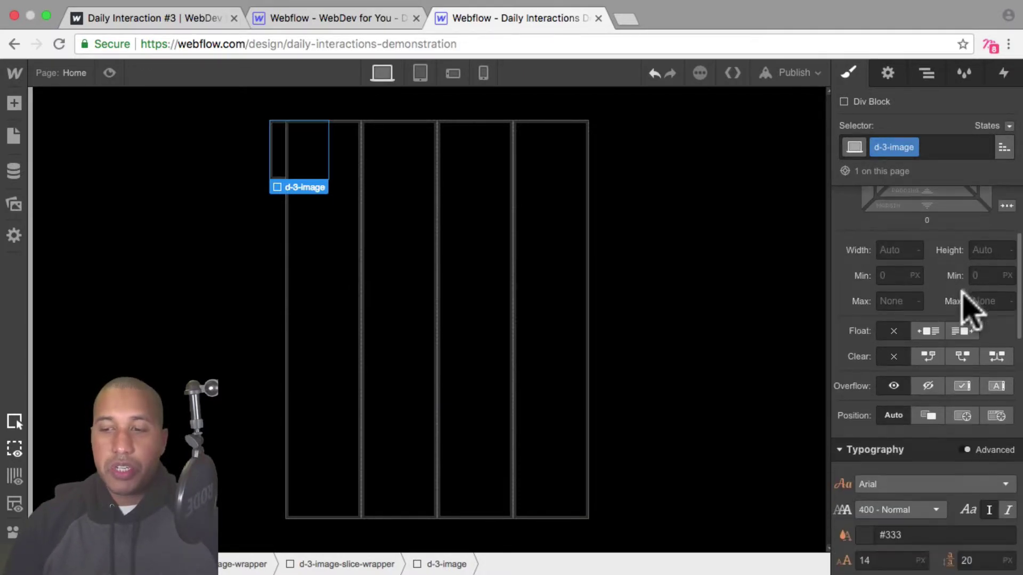
left_click(963, 417)
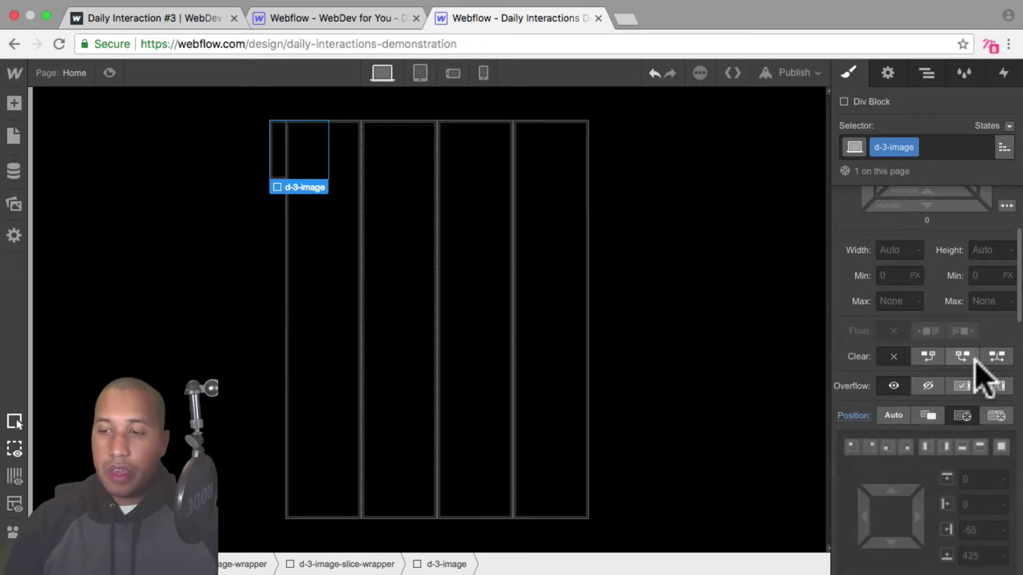
scroll(989, 392, "down", 1)
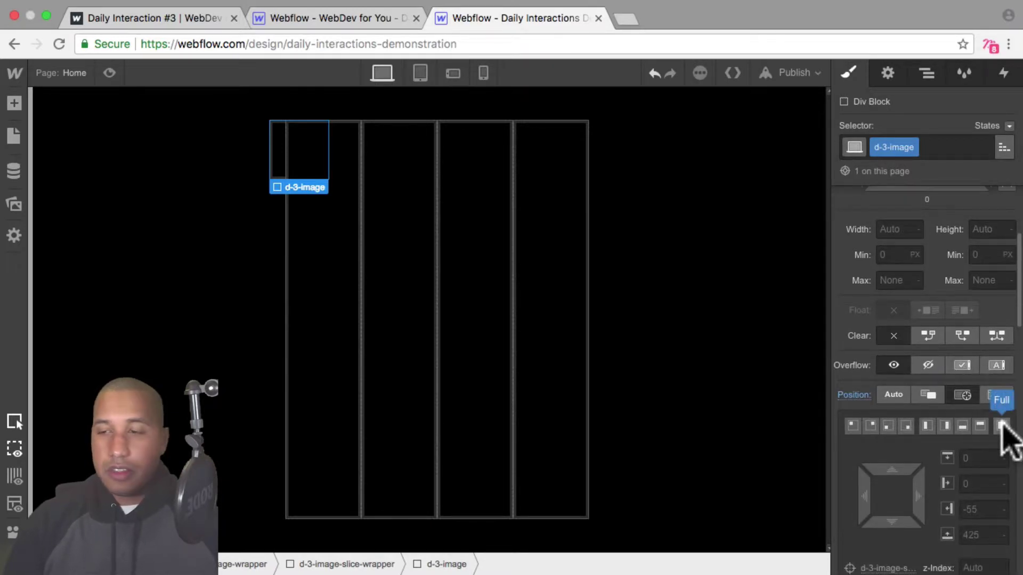
left_click(1002, 425)
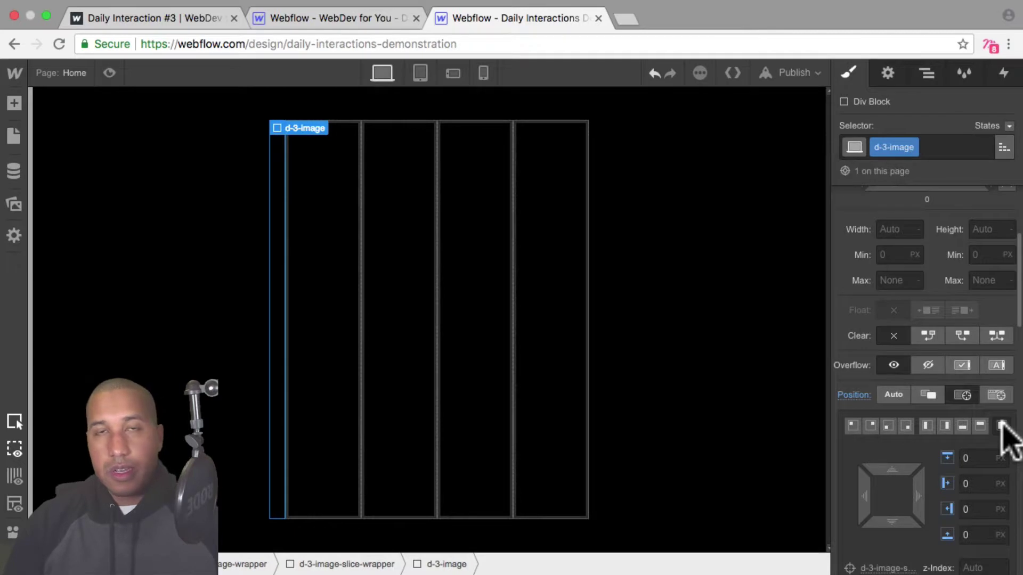
- Set the width of the d-3-image div to 500%
scroll(906, 299, "up", 2)
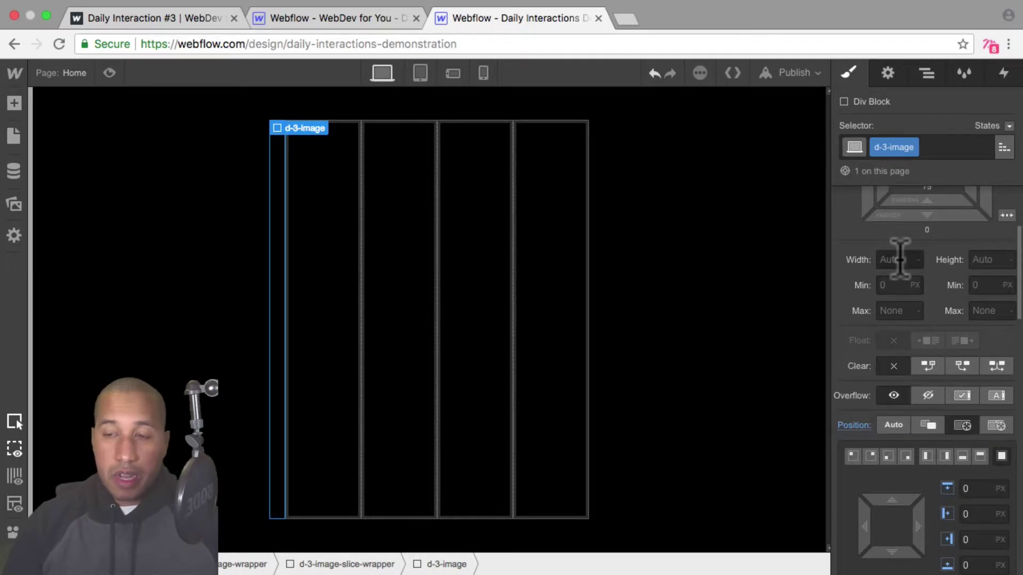
type("500%")
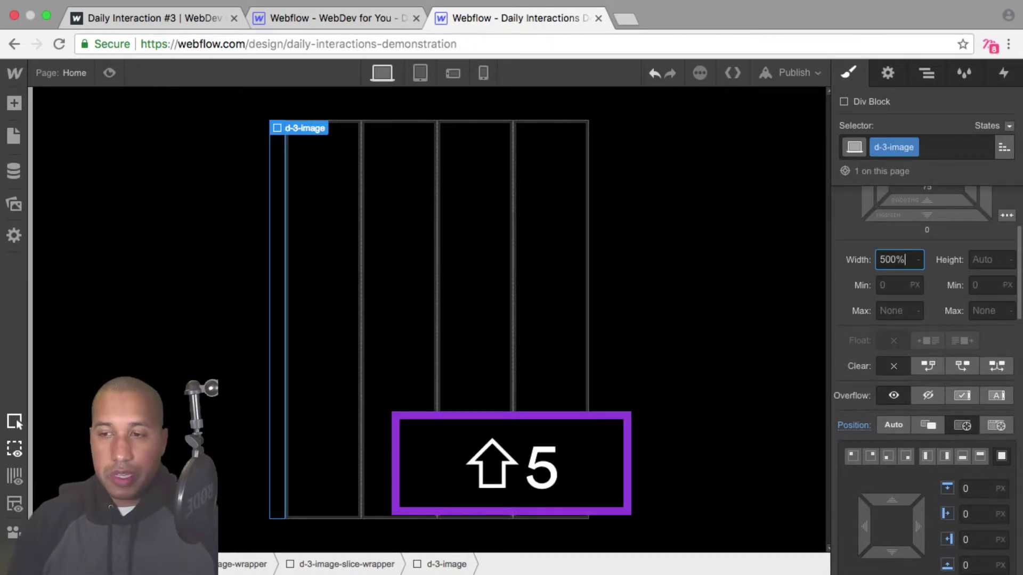
key("shift+Return")
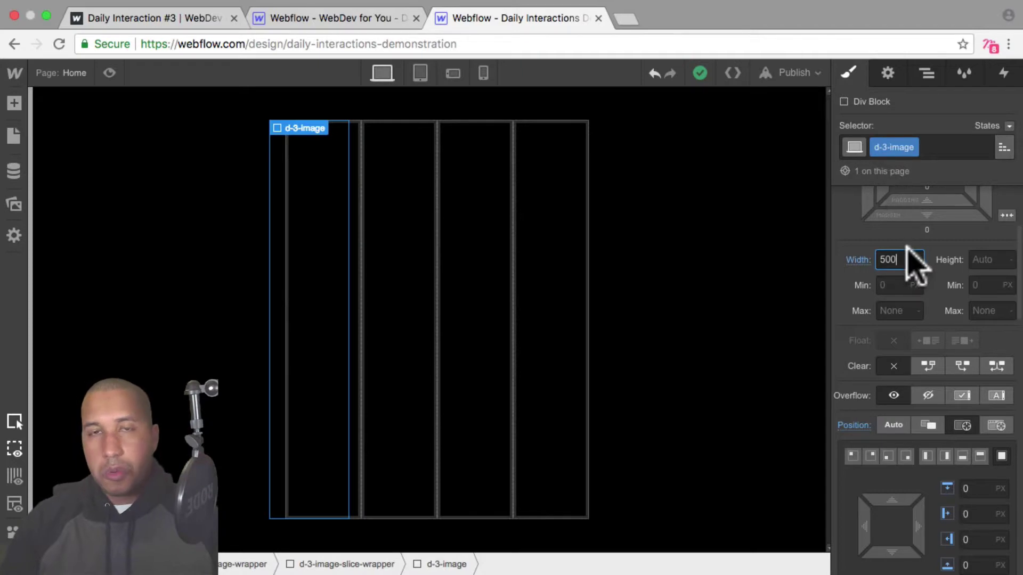
- Add a background image to the d-3-image div, choosing [19]img_g1_main_5.jpg from the image assets
scroll(912, 259, "down", 2)
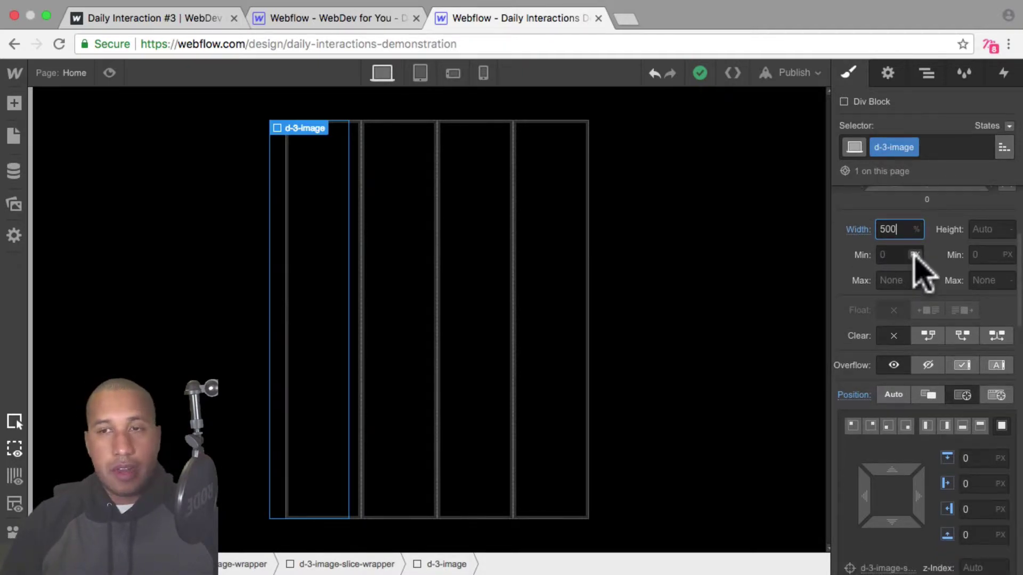
scroll(914, 254, "down", 12)
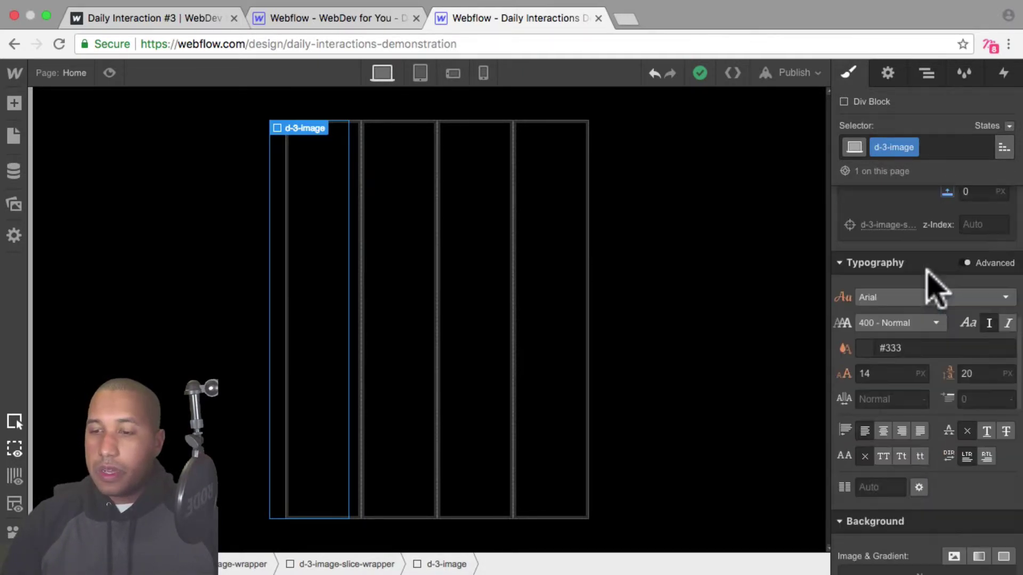
scroll(932, 287, "down", 4)
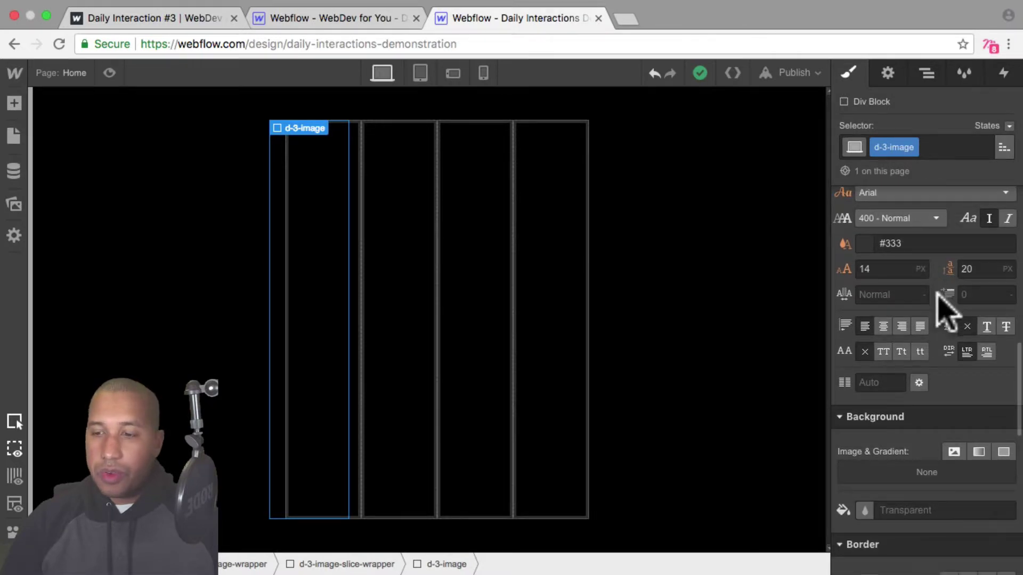
scroll(937, 330, "down", 2)
scroll(948, 405, "down", 1)
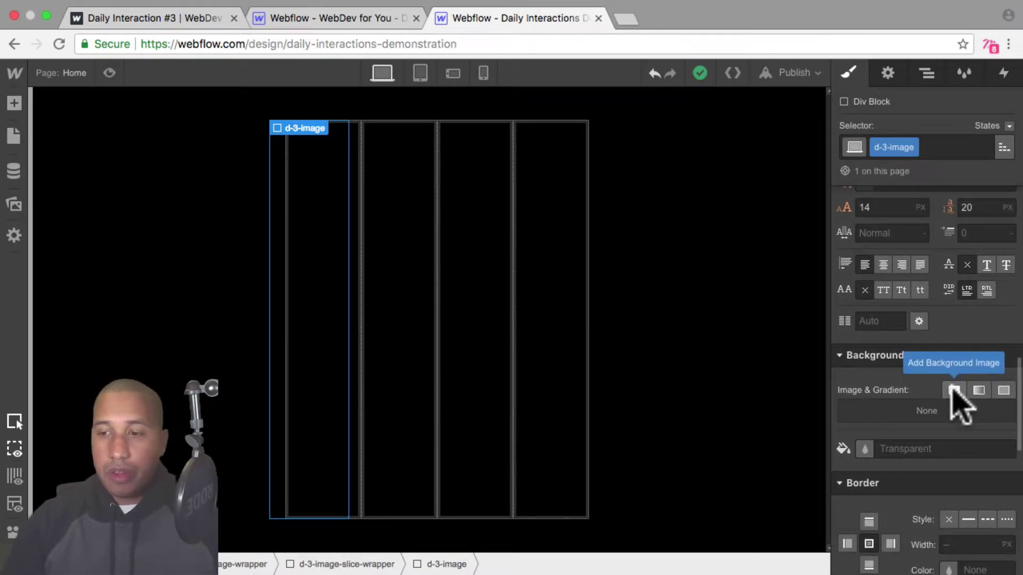
left_click(953, 392)
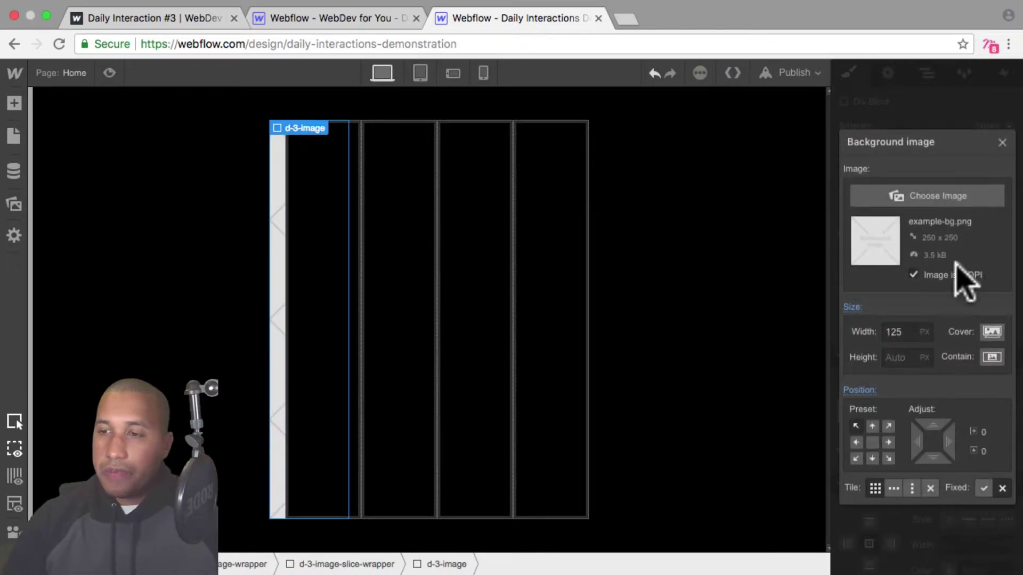
left_click(939, 197)
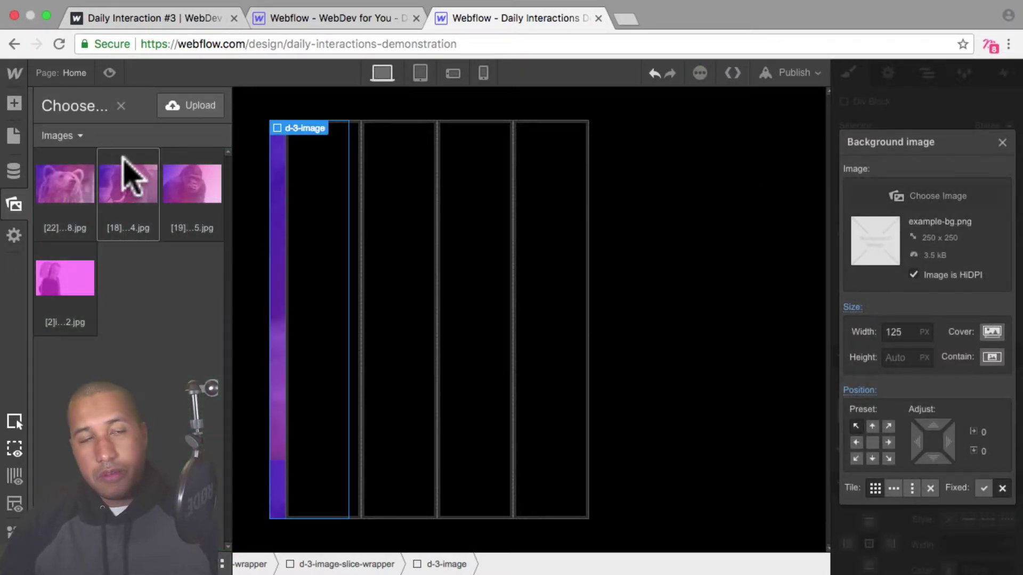
left_click(193, 196)
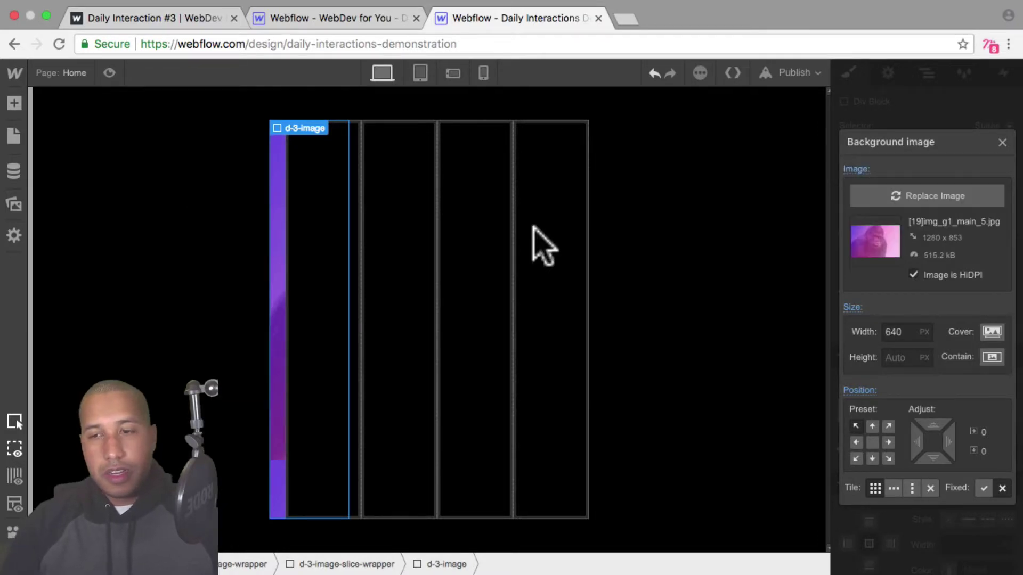
- Set the d-3-image background image to Cover size, centered position and no tiling
left_click(992, 332)
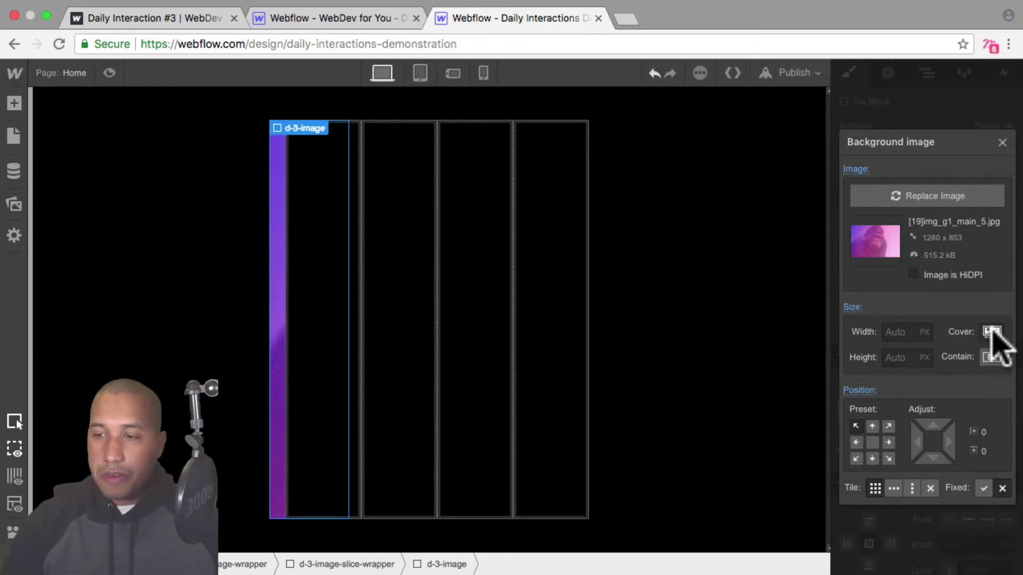
left_click(872, 442)
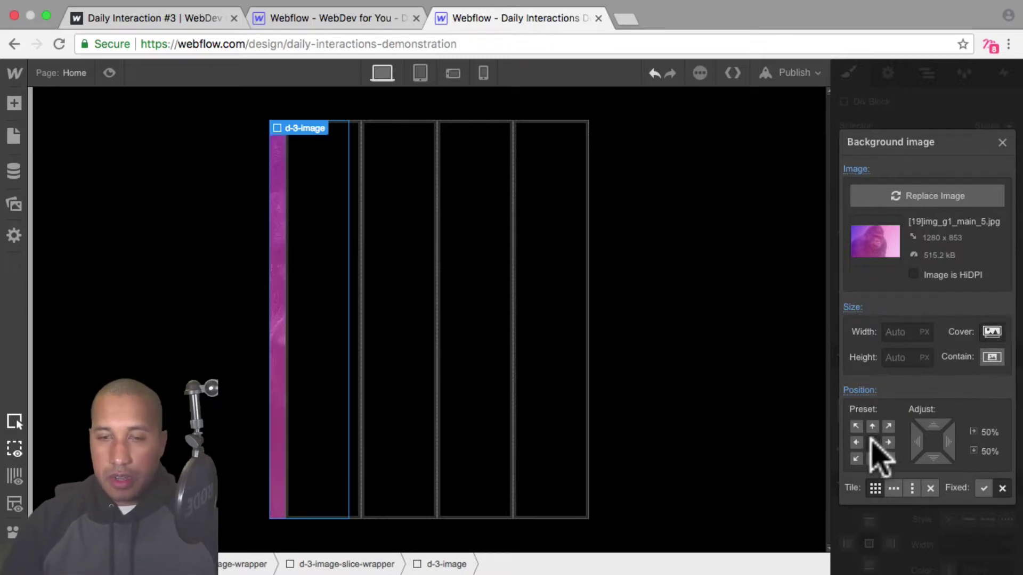
left_click(931, 486)
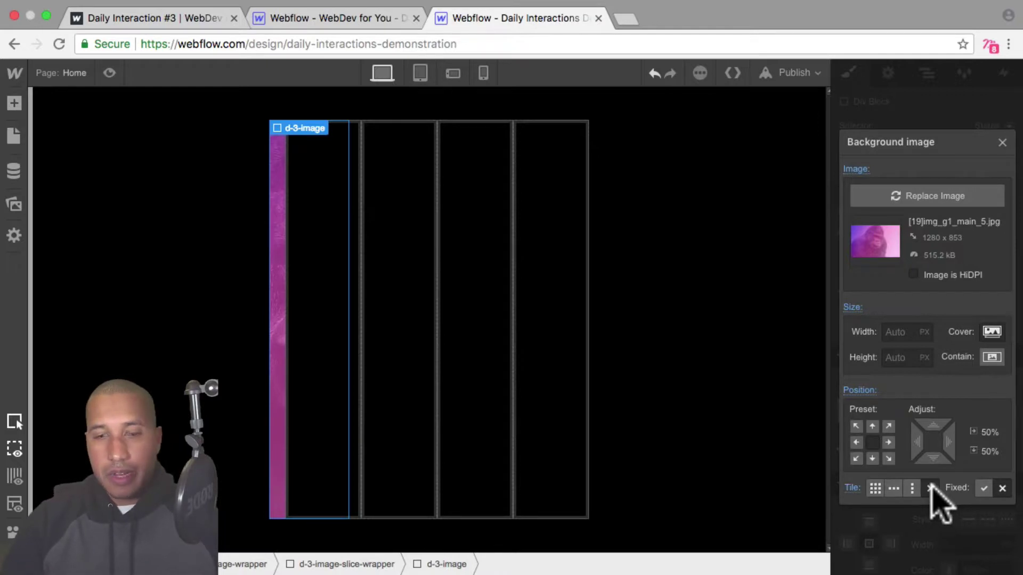
left_click(1002, 143)
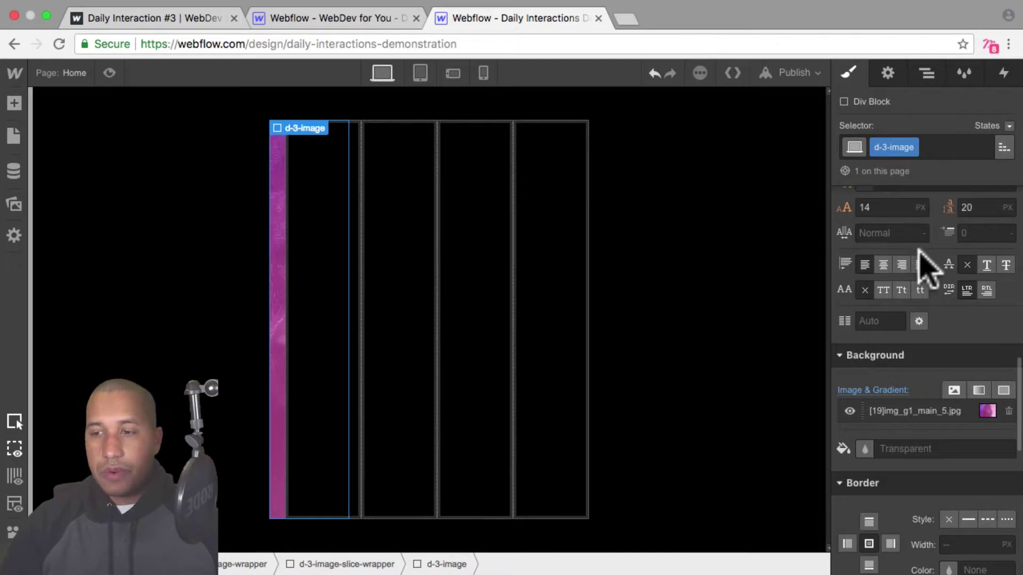
scroll(926, 267, "up", 10)
scroll(925, 277, "down", 2)
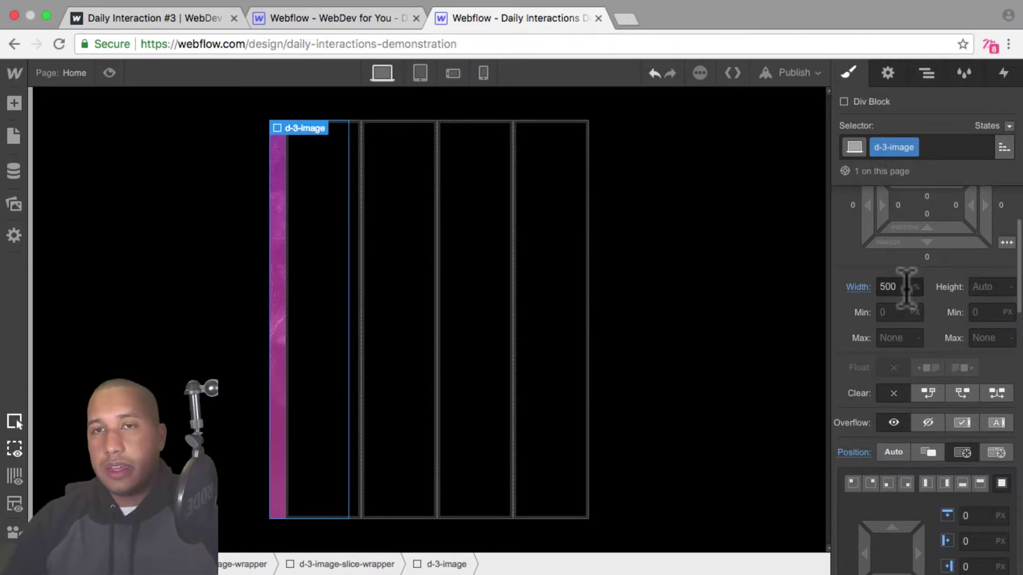
- Copy the d-3-image div into each of the other four slice wrappers and select the copy in the second slice
left_click(925, 73)
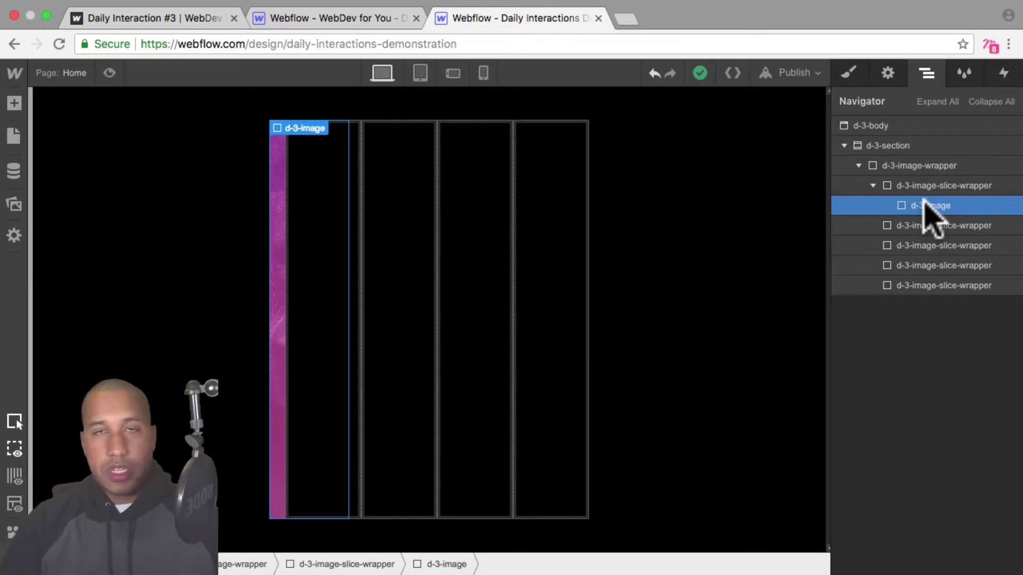
key("super+c")
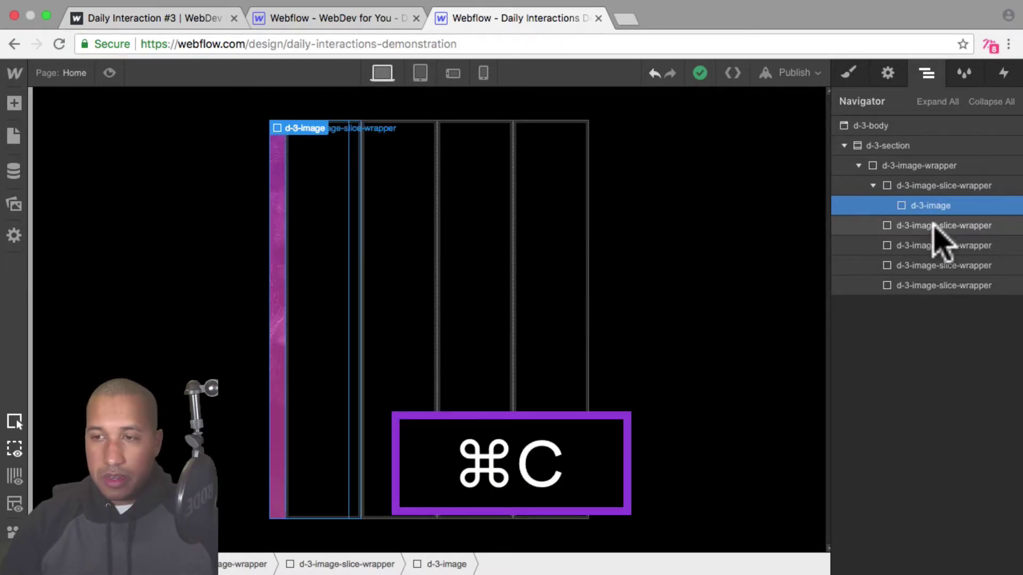
left_click(934, 226)
key("super+v")
left_click(933, 245)
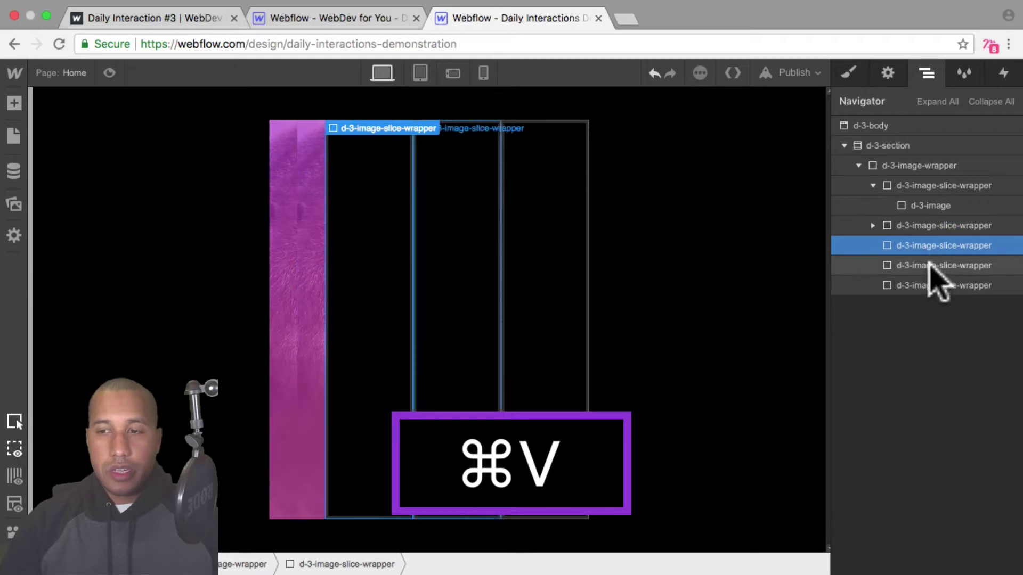
key("super+v")
left_click(930, 265)
key("super+v")
left_click(927, 286)
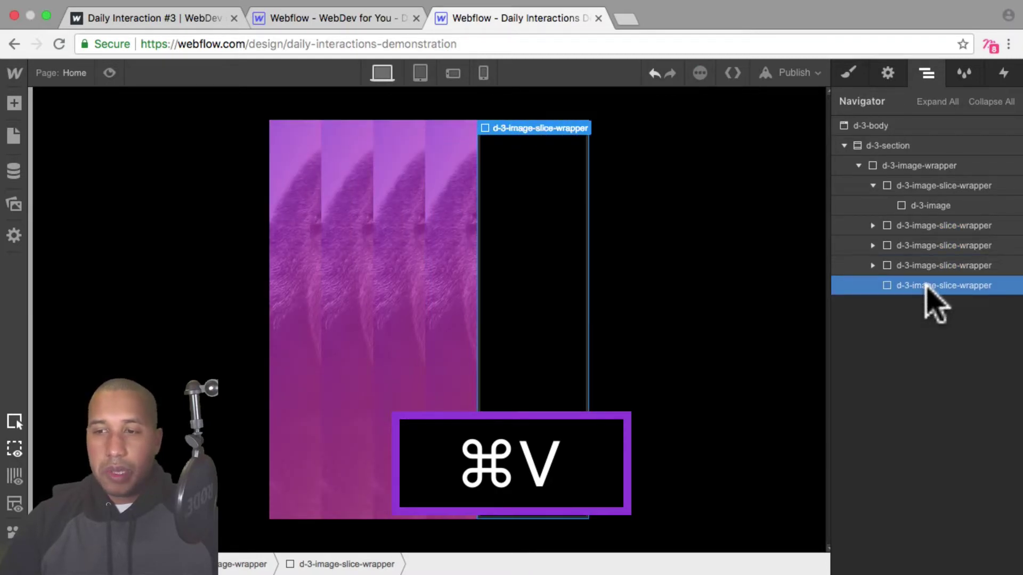
key("super+v")
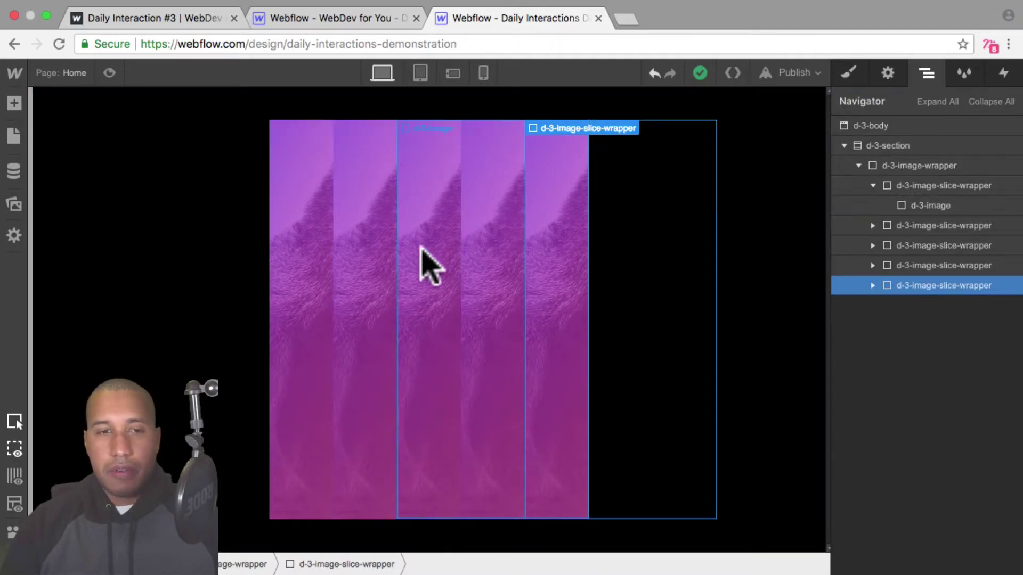
left_click(371, 246)
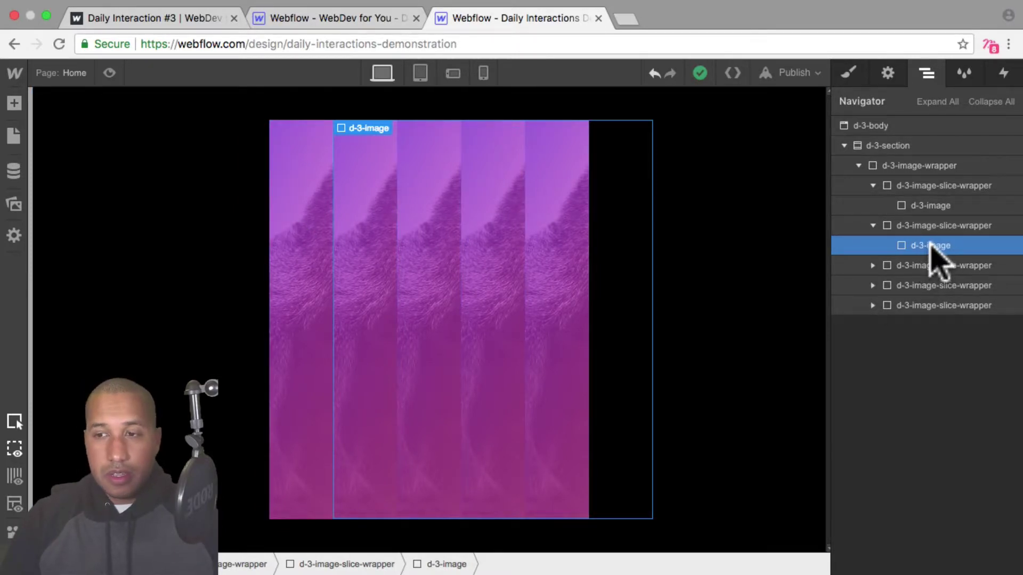
left_click(849, 71)
scroll(984, 282, "down", 5)
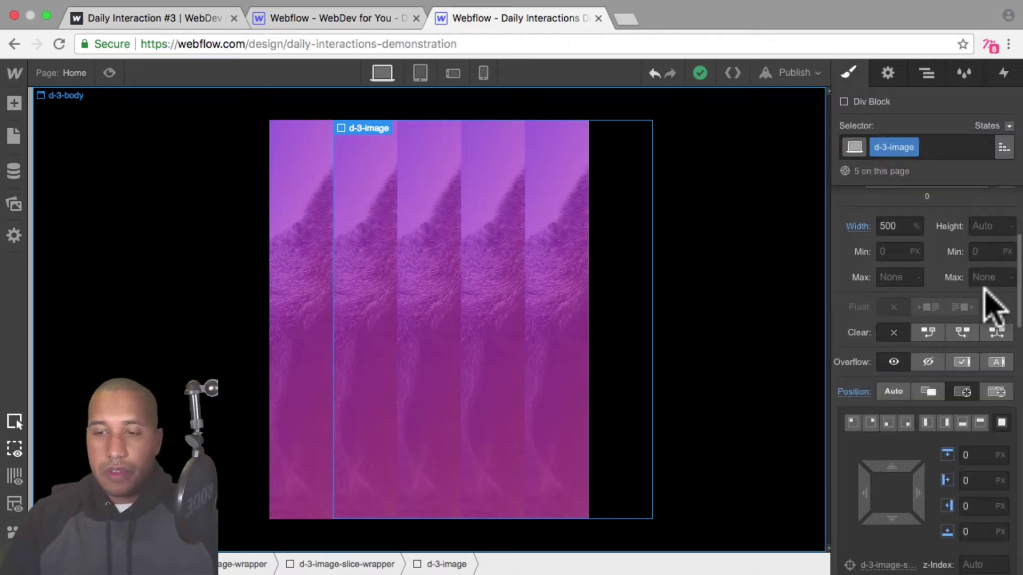
left_click(966, 425)
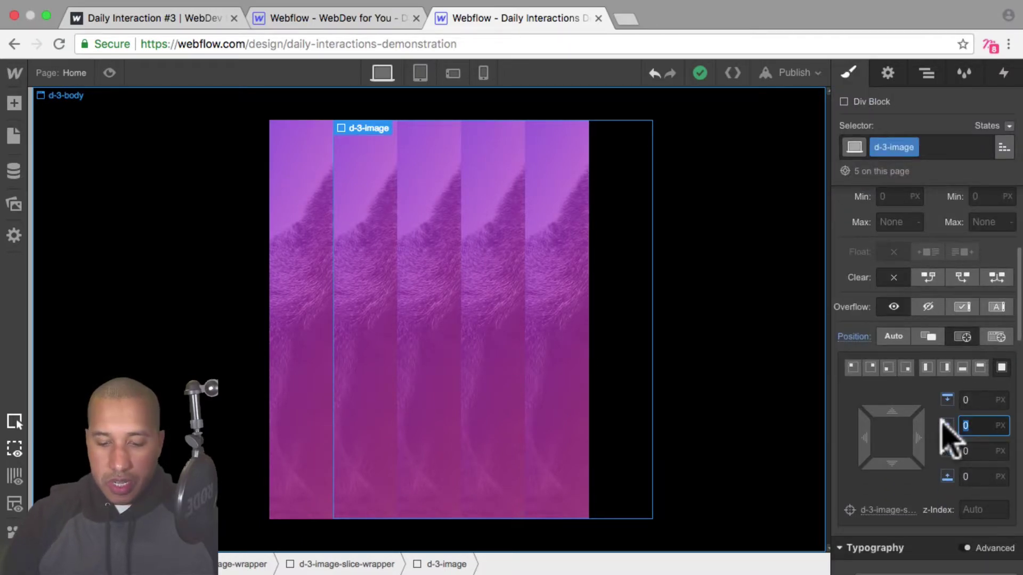
type("-100")
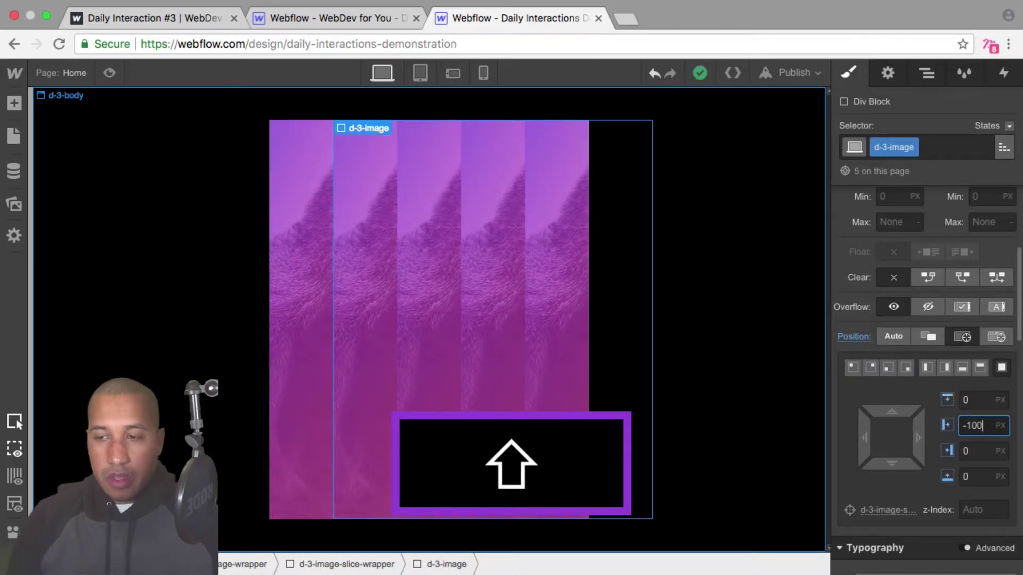
key("BackSpace")
key("BackSpace")
key("BackSpace")
key("BackSpace")
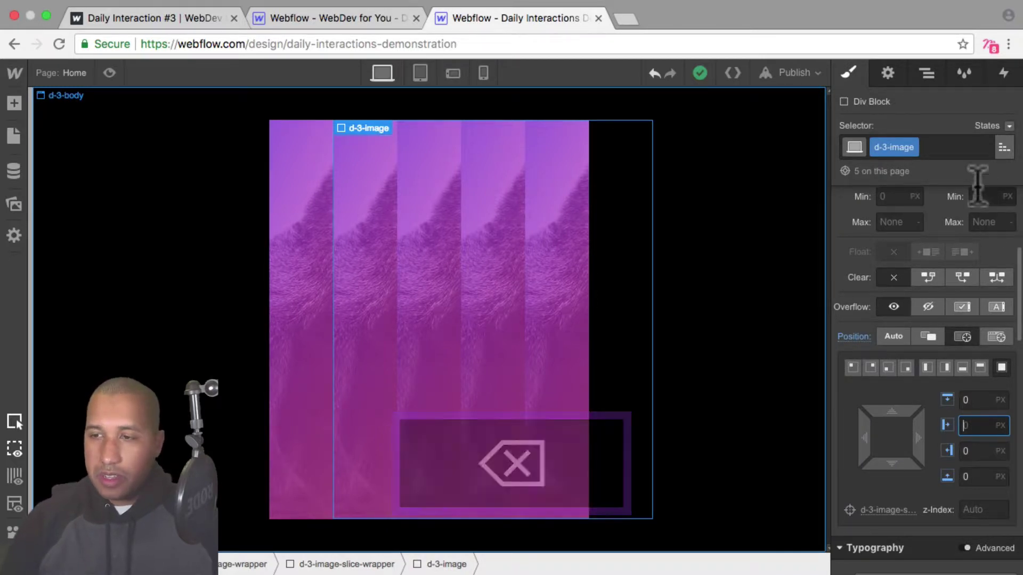
left_click(941, 146)
left_click(927, 73)
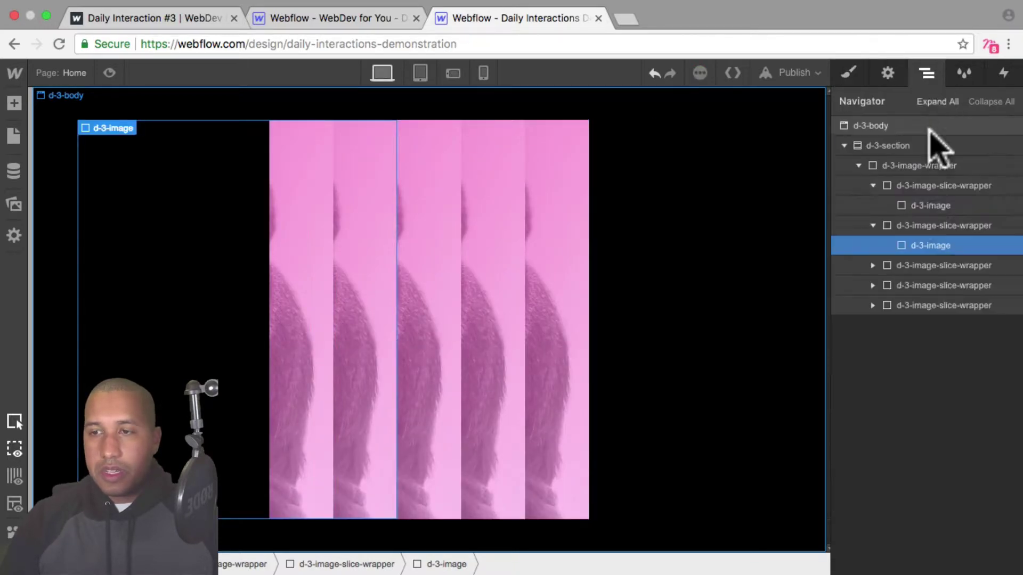
left_click(927, 245)
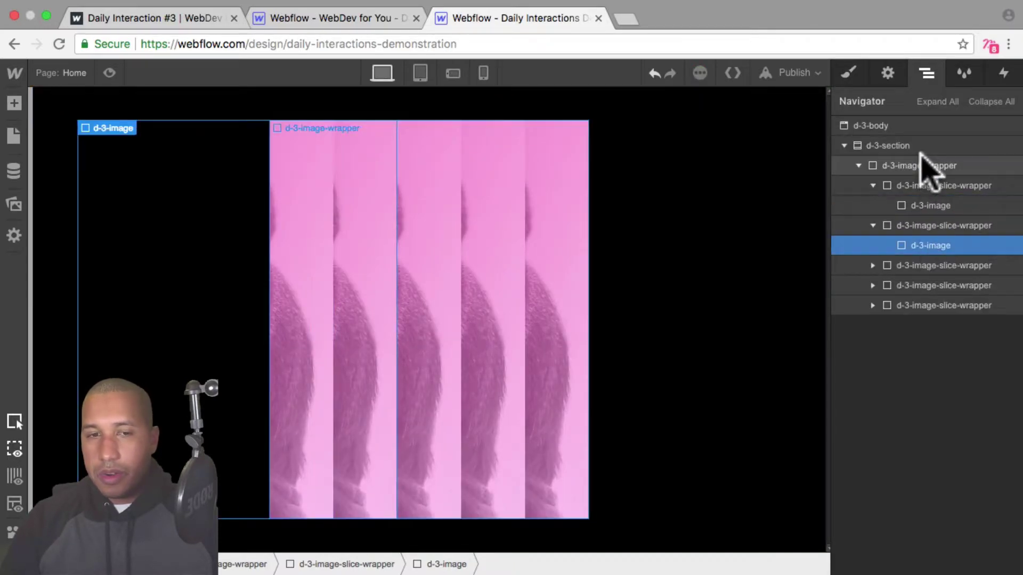
key("s")
scroll(945, 299, "down", 5)
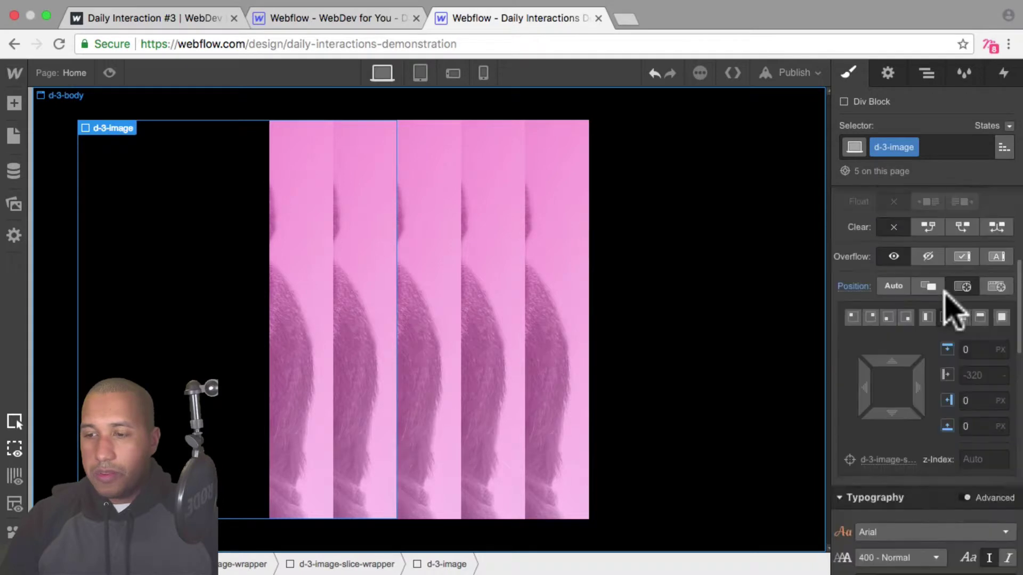
key("Return")
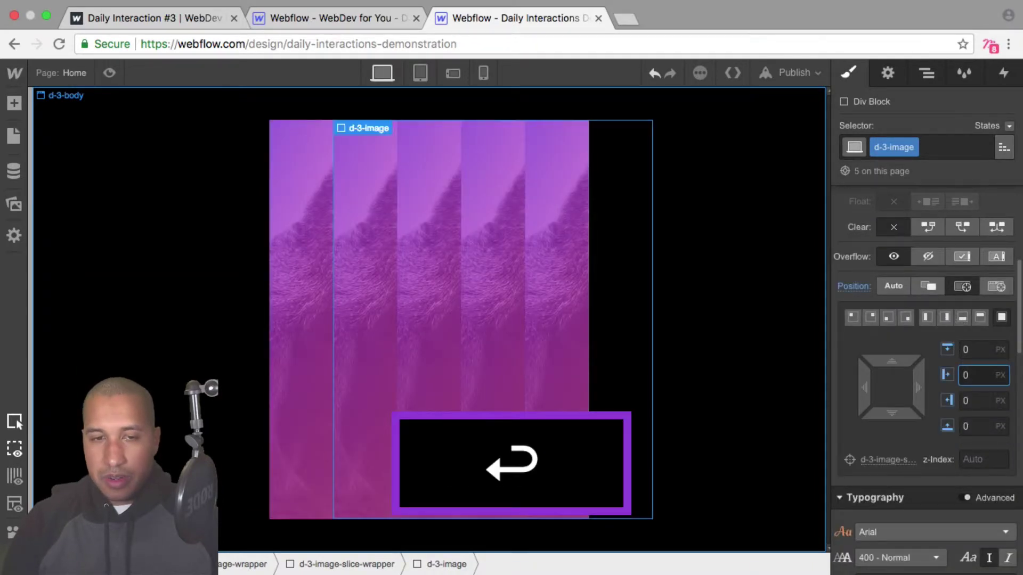
- Add the combo class "two" to the d-3-image div in the second slice wrapper
left_click(927, 73)
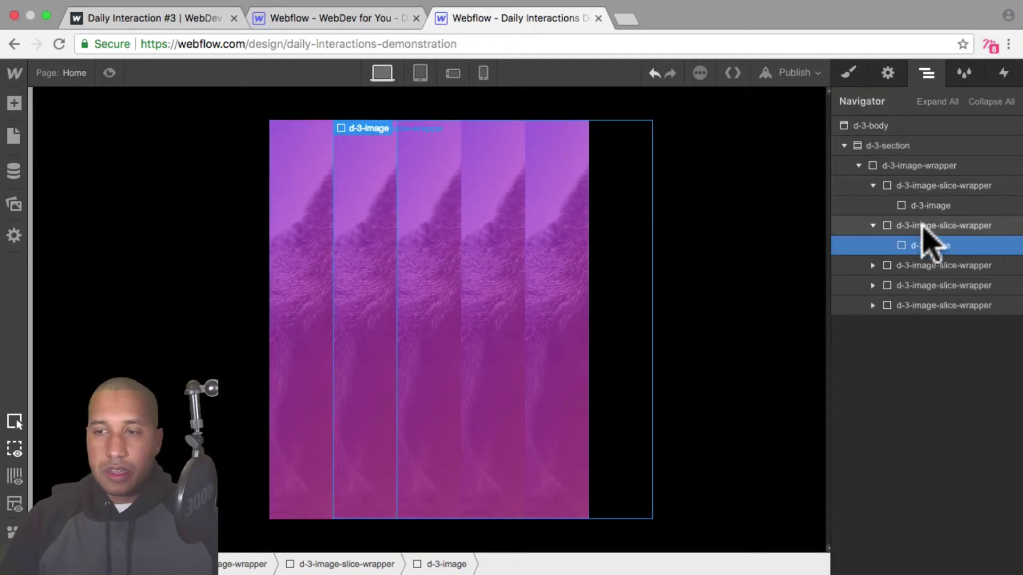
left_click(848, 73)
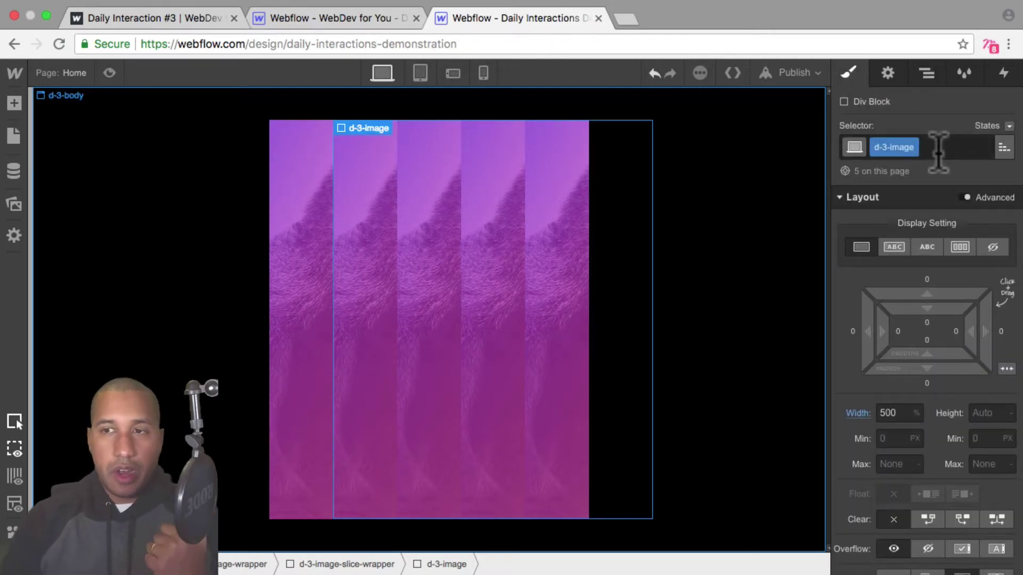
left_click(939, 148)
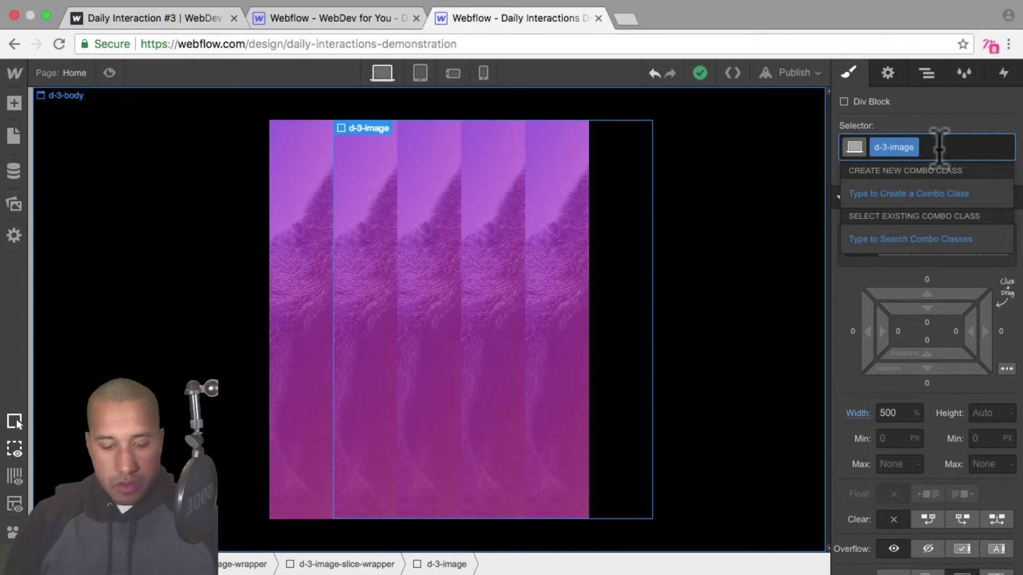
type("two")
key("Return")
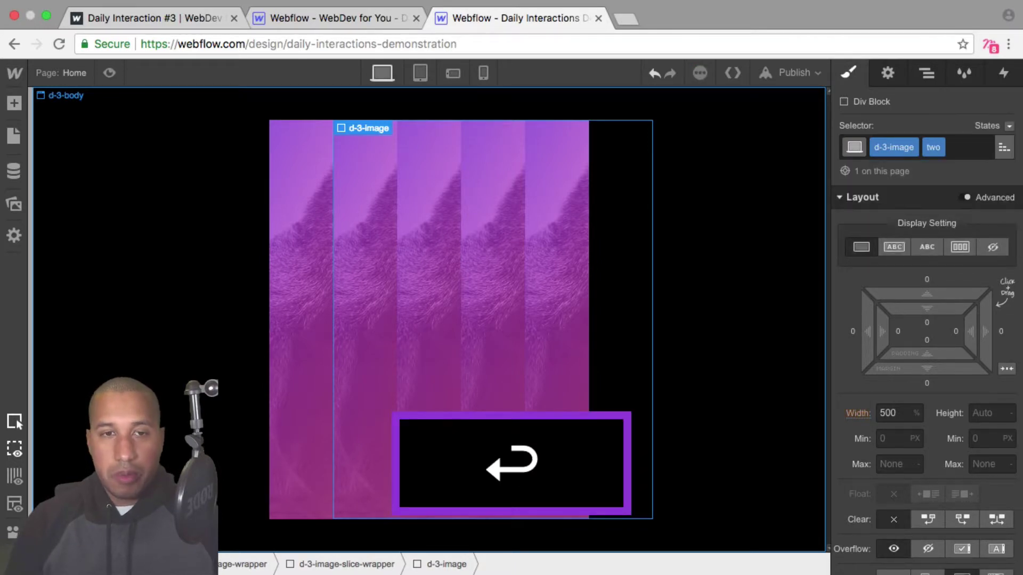
- Set the left position offset of the second slice's d-3-image to -100%
scroll(966, 313, "down", 5)
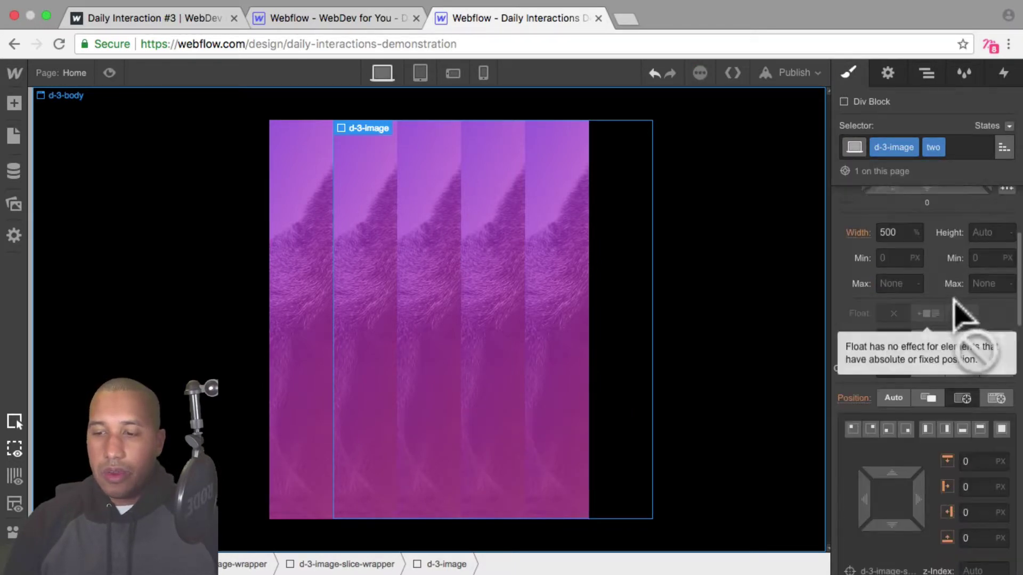
left_click(961, 452)
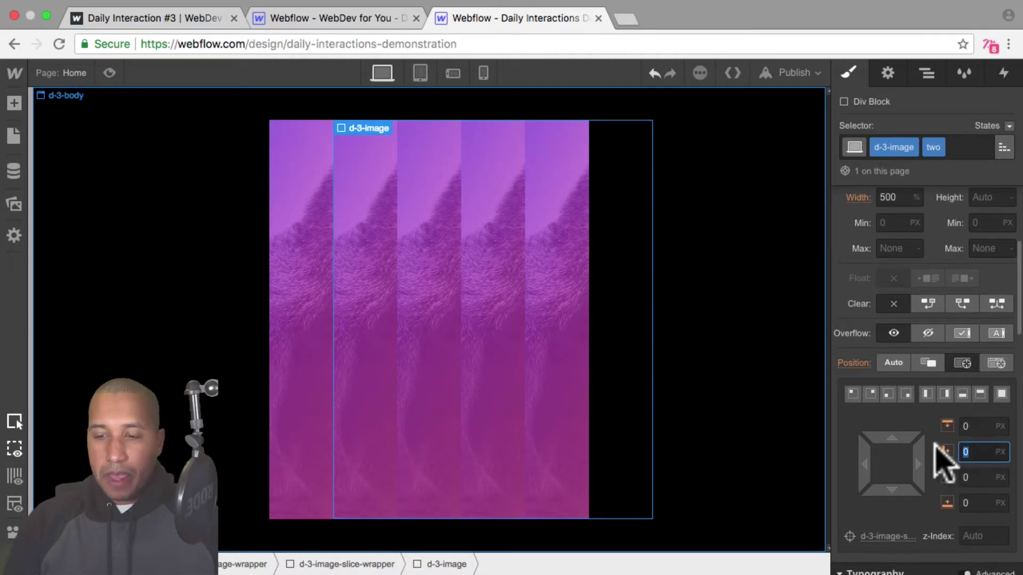
type("-100")
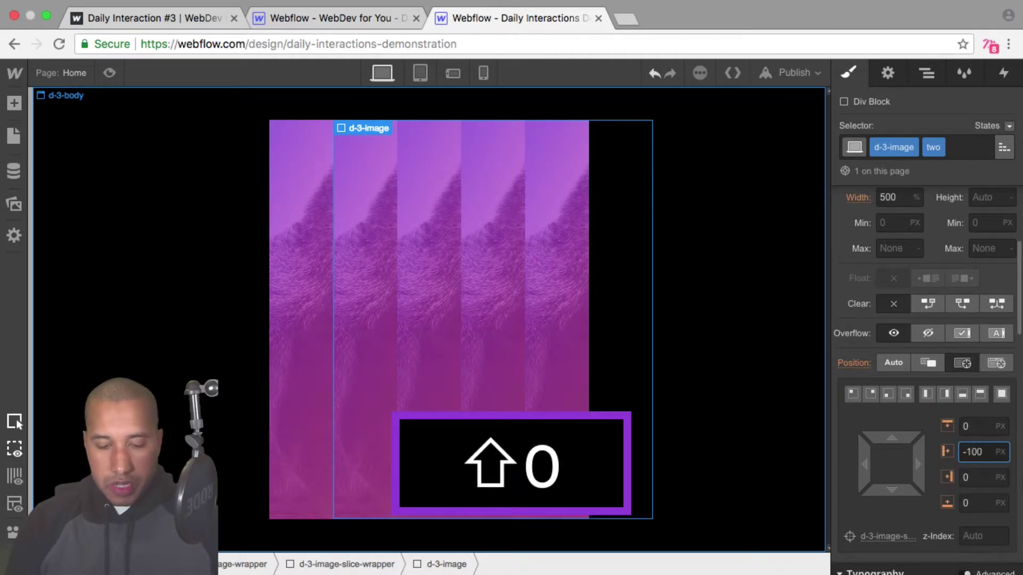
type("%")
key("Return")
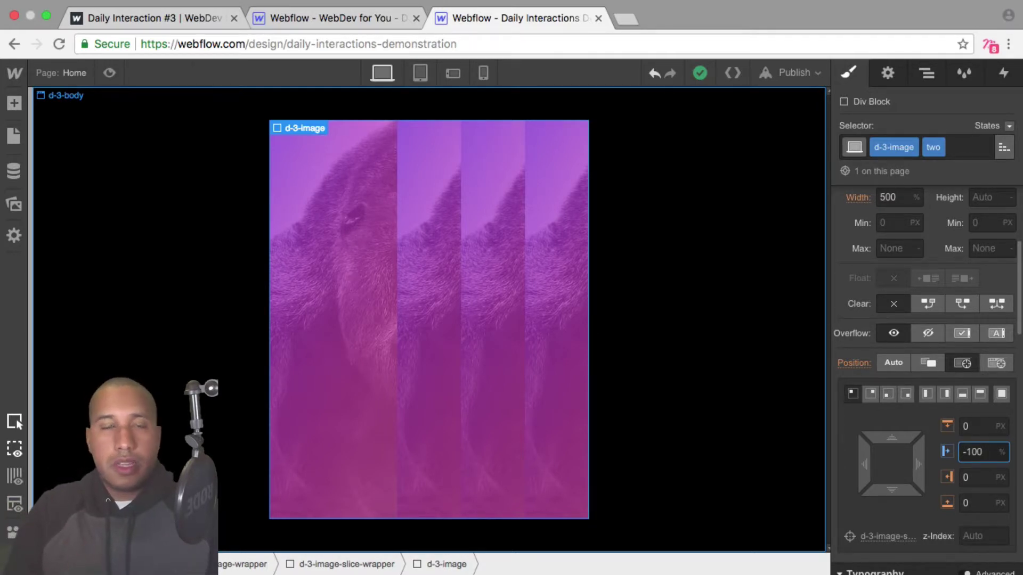
left_click(930, 75)
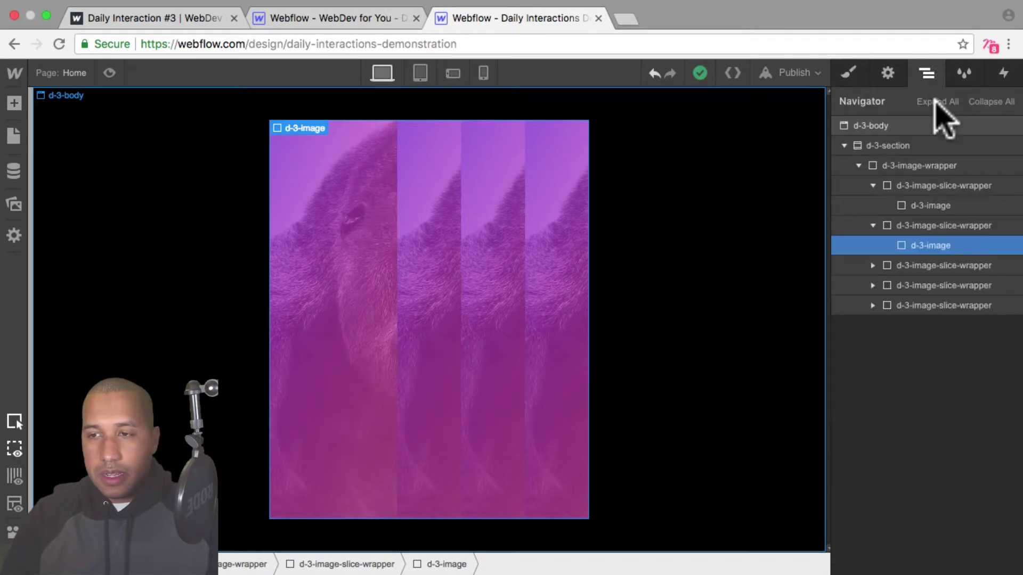
- Add the combo class "three" to the d-3-image div in the third slice wrapper
left_click(872, 265)
left_click(913, 285)
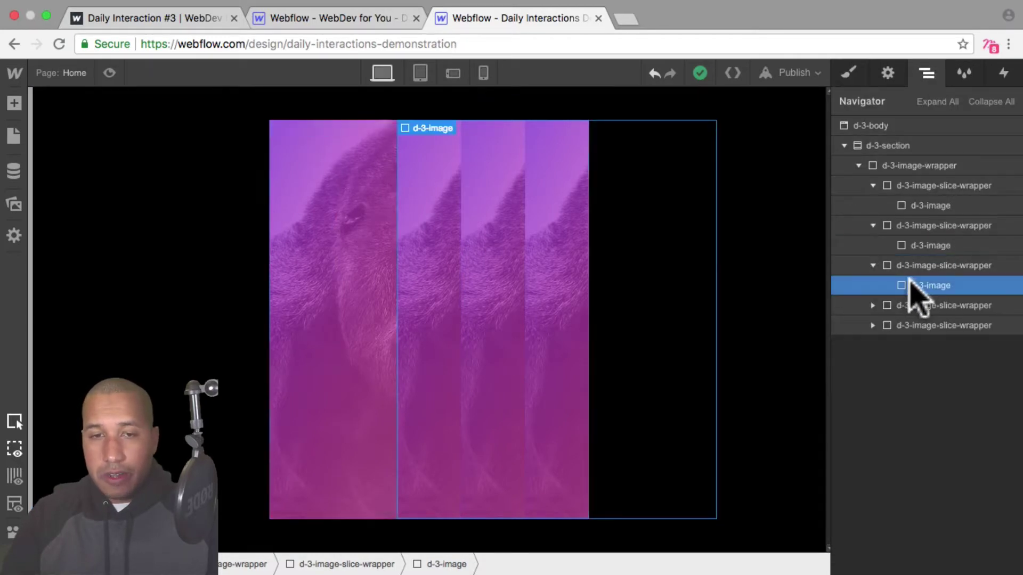
left_click(848, 73)
left_click(931, 146)
type("three")
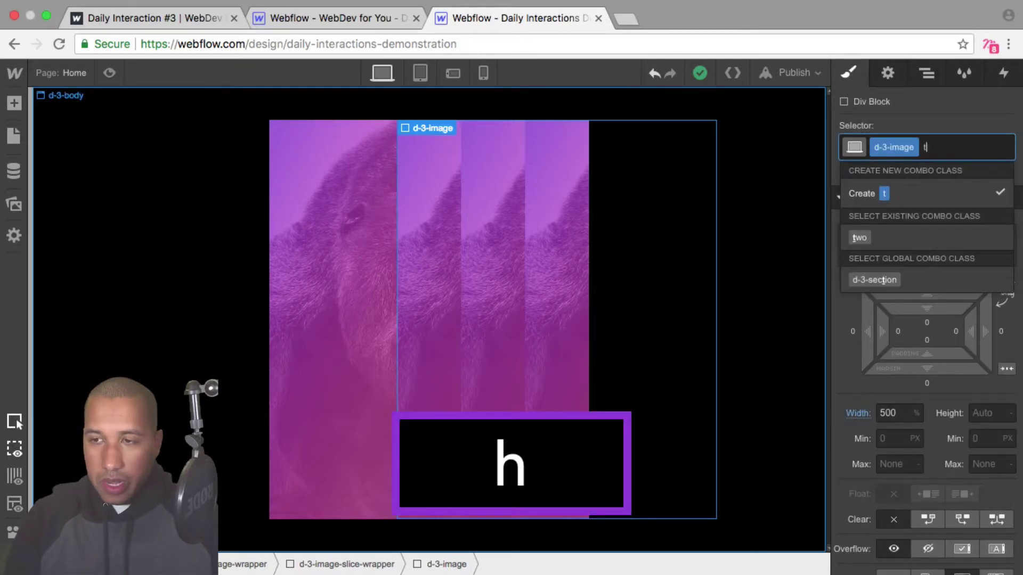
key("Return")
- Set the left position offset of the third slice's d-3-image to -200%
scroll(913, 228, "down", 10)
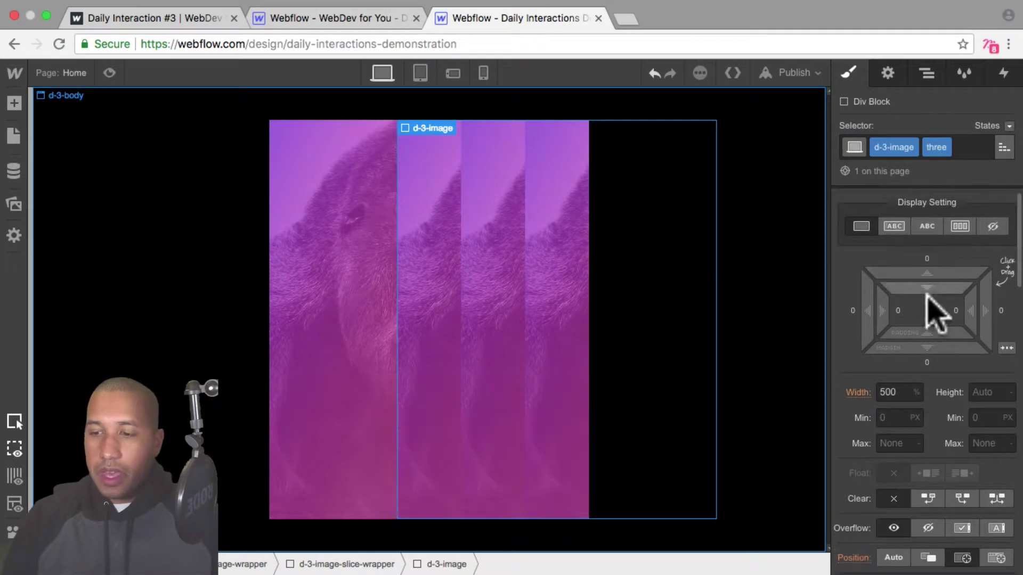
left_click(969, 397)
type("-")
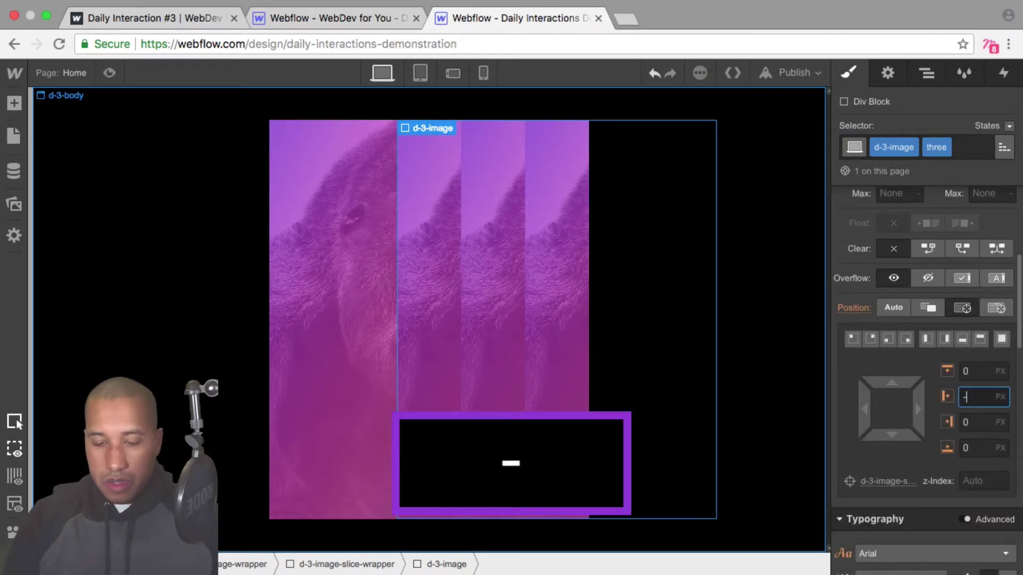
key("BackSpace")
type("-200%")
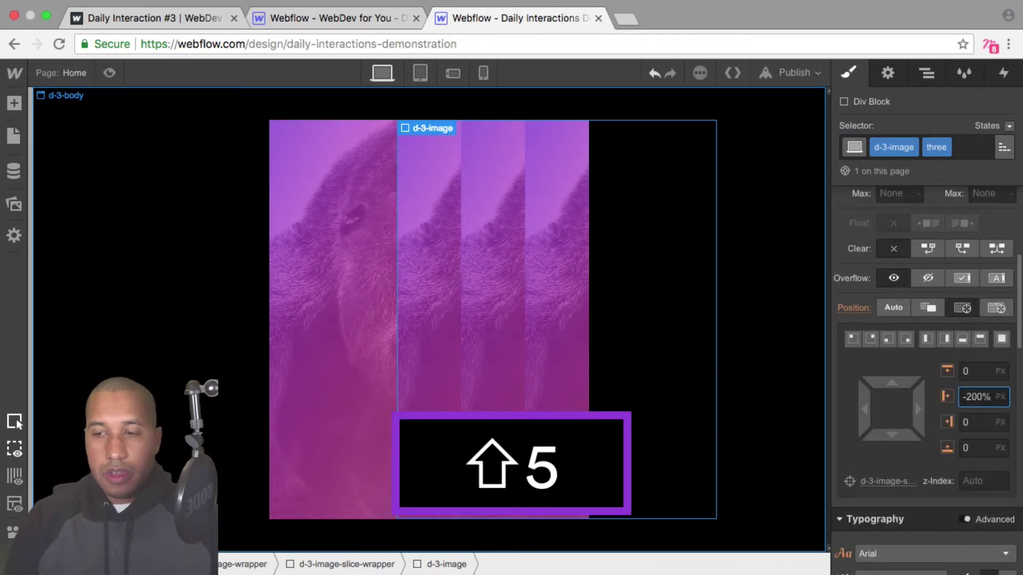
key("Return")
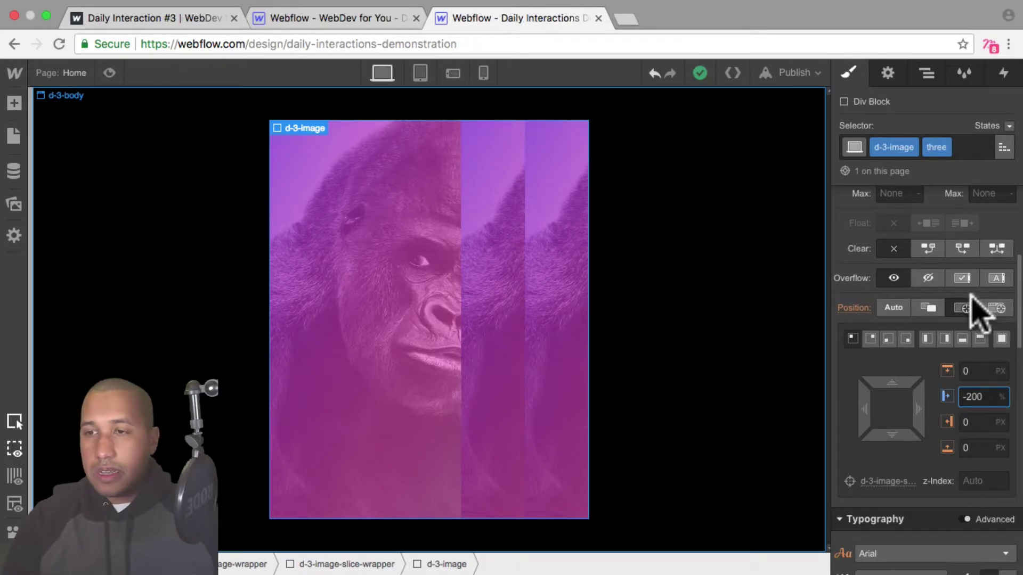
- Add the combo class "four" to the d-3-image div in the fourth slice wrapper
left_click(927, 73)
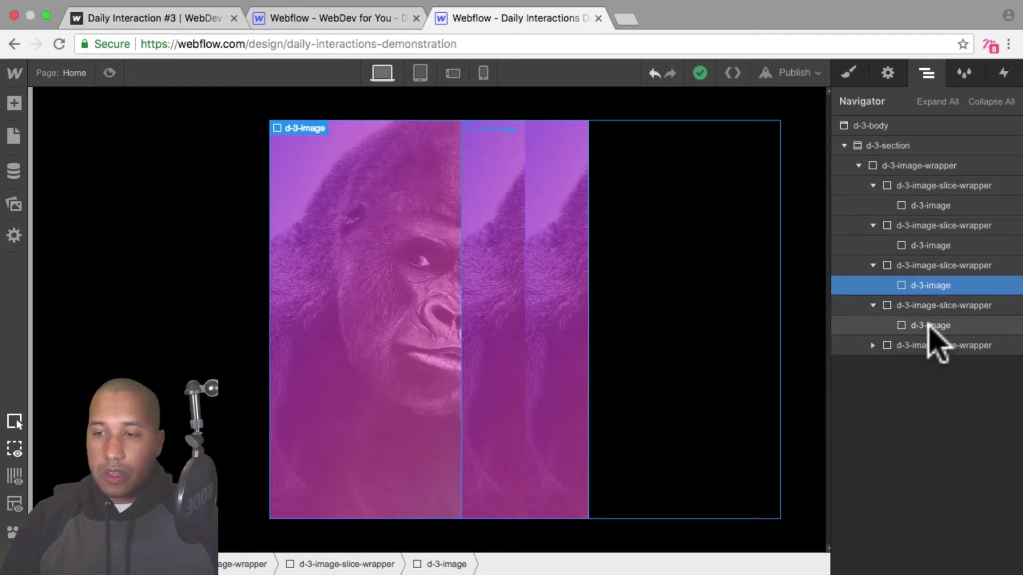
left_click(928, 325)
left_click(849, 73)
left_click(938, 147)
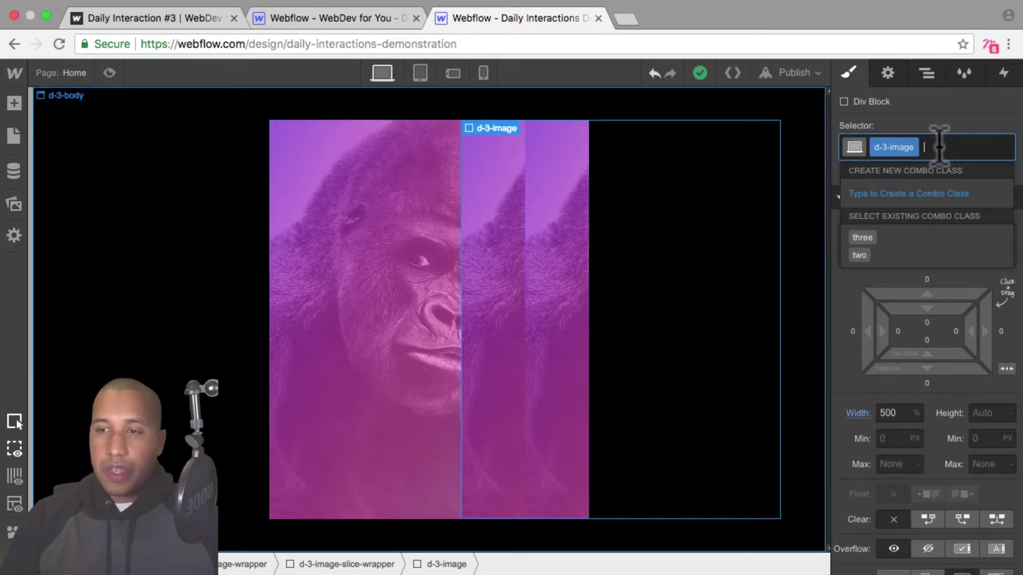
type("four")
key("Return")
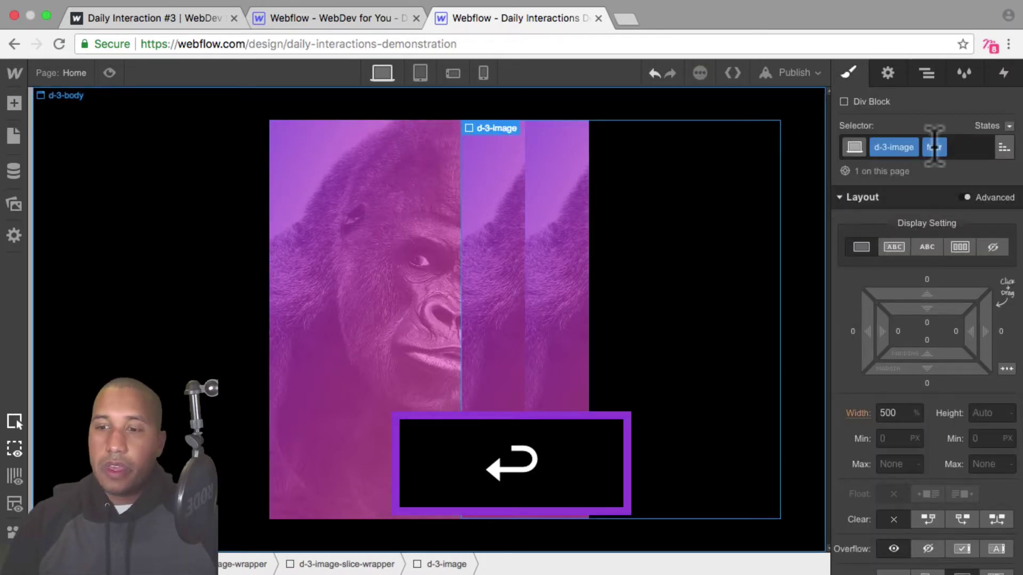
- Set the left position offset of the fourth slice's d-3-image to -300%
scroll(943, 224, "down", 5)
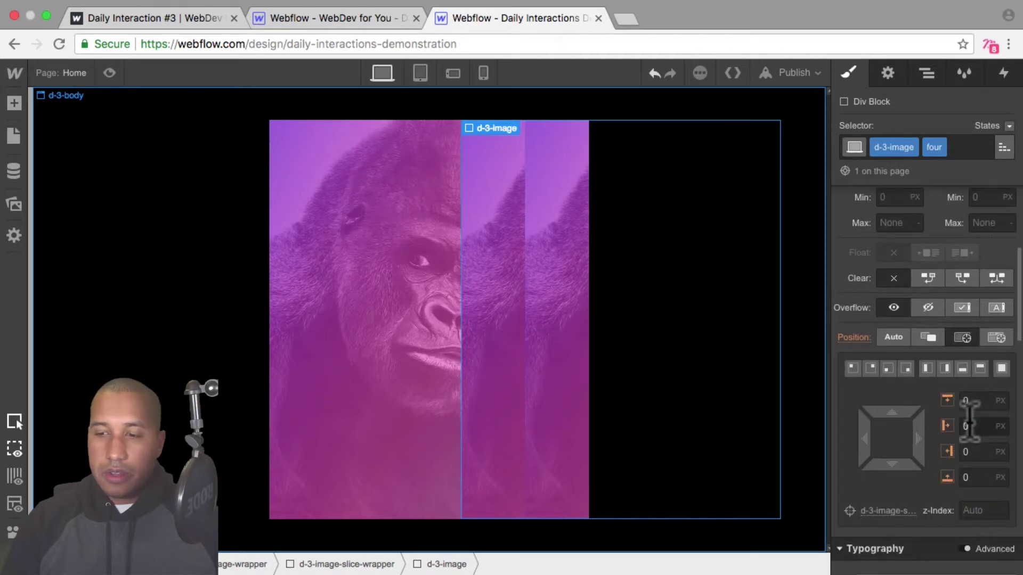
left_click(967, 426)
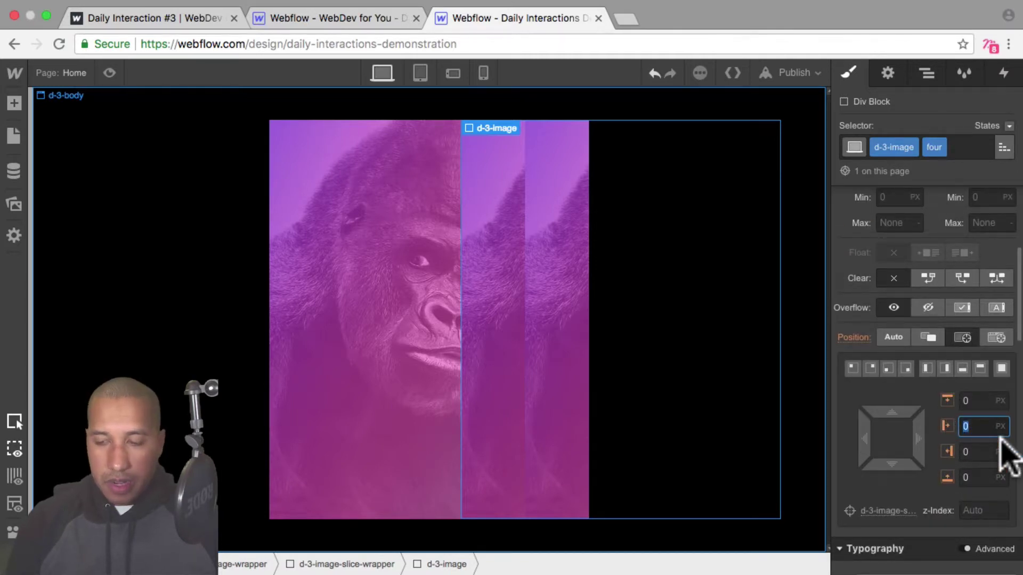
type("-300")
key("shift")
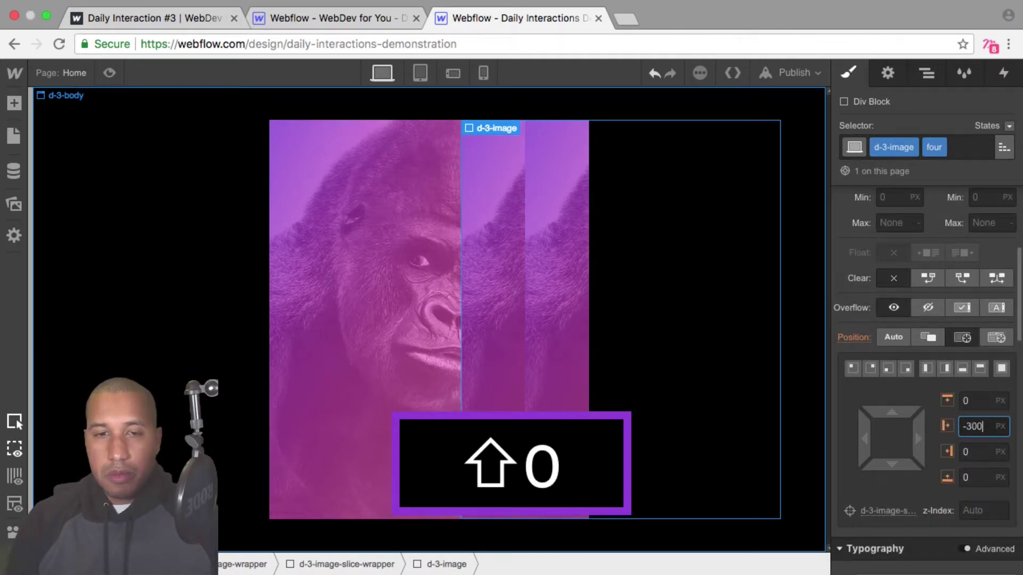
type("%")
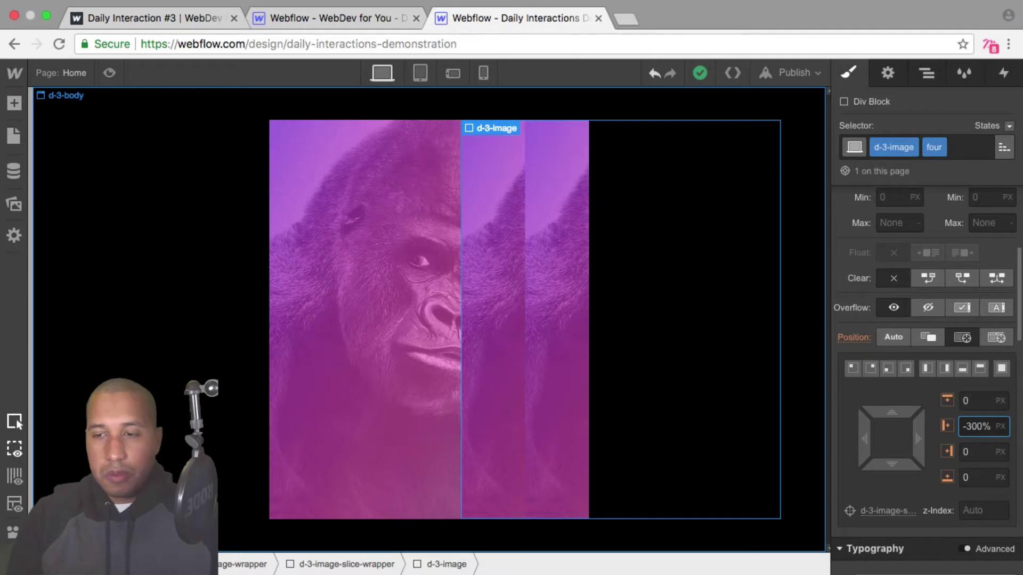
key("Return")
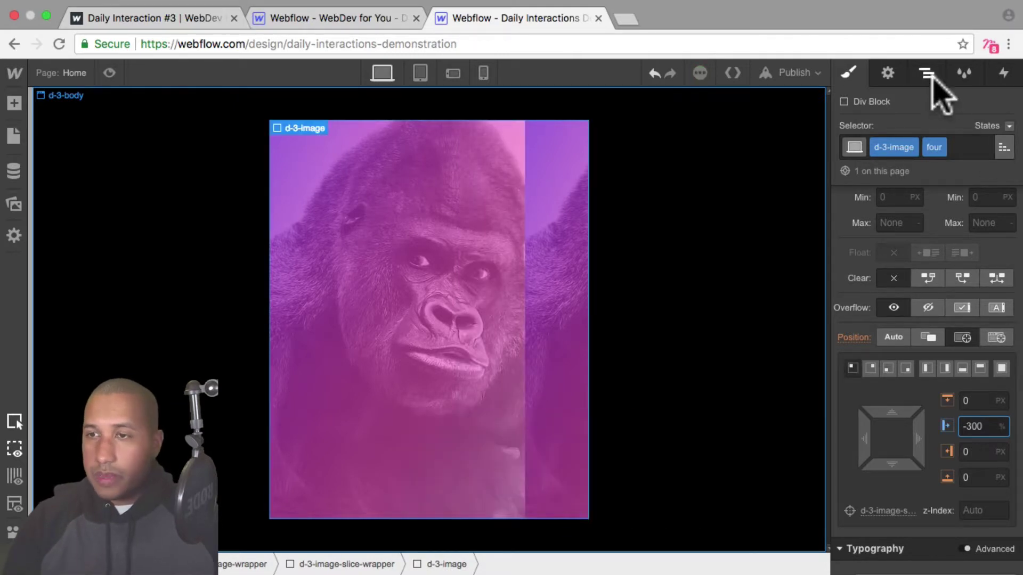
- Add the combo class "five" to the d-3-image div in the fifth slice wrapper
left_click(927, 73)
left_click(873, 346)
left_click(925, 366)
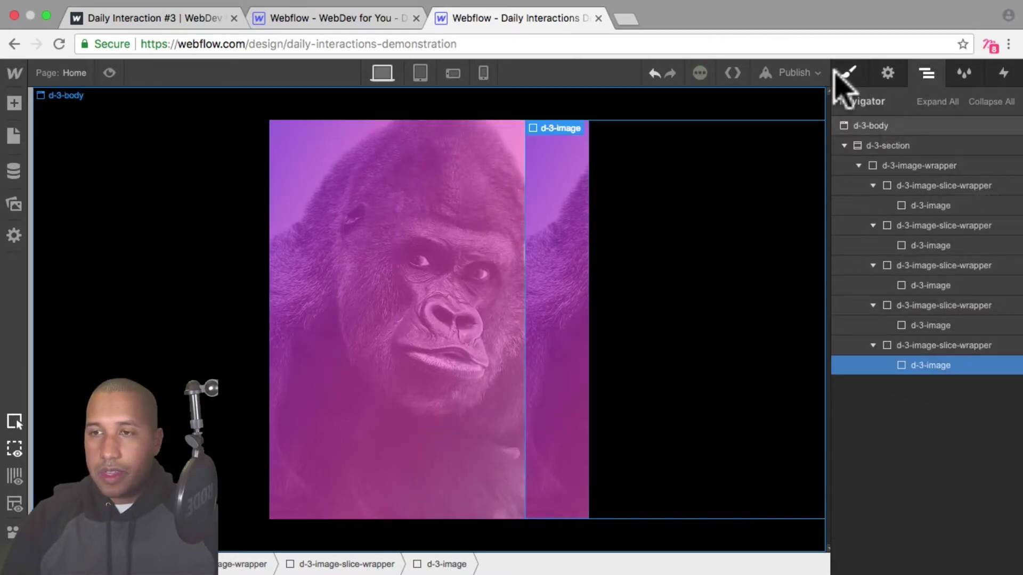
left_click(849, 73)
left_click(937, 147)
type("five")
key("Return")
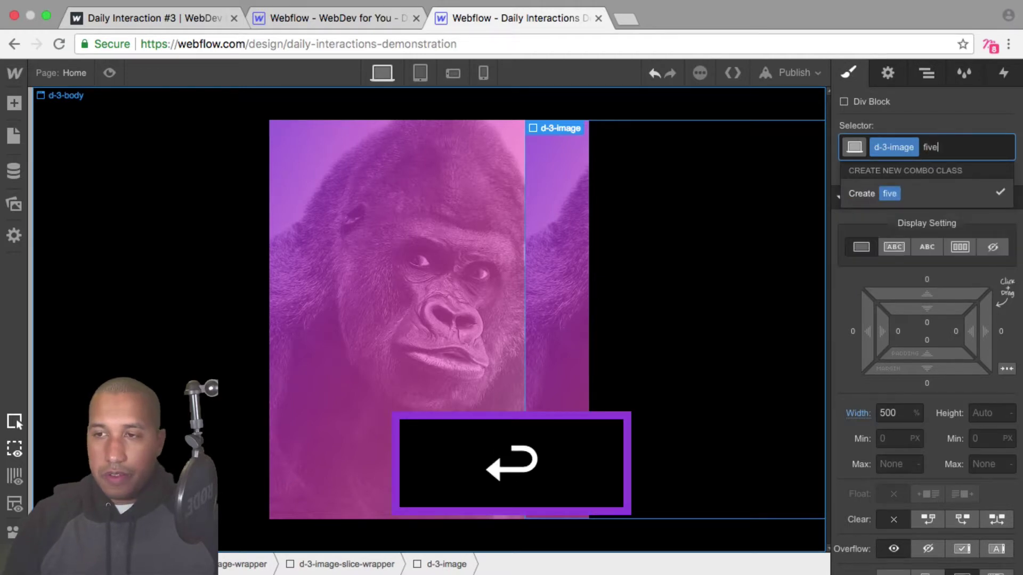
- Set the left position offset of the fifth slice's d-3-image to -400%
scroll(937, 255, "down", 7)
left_click(958, 305)
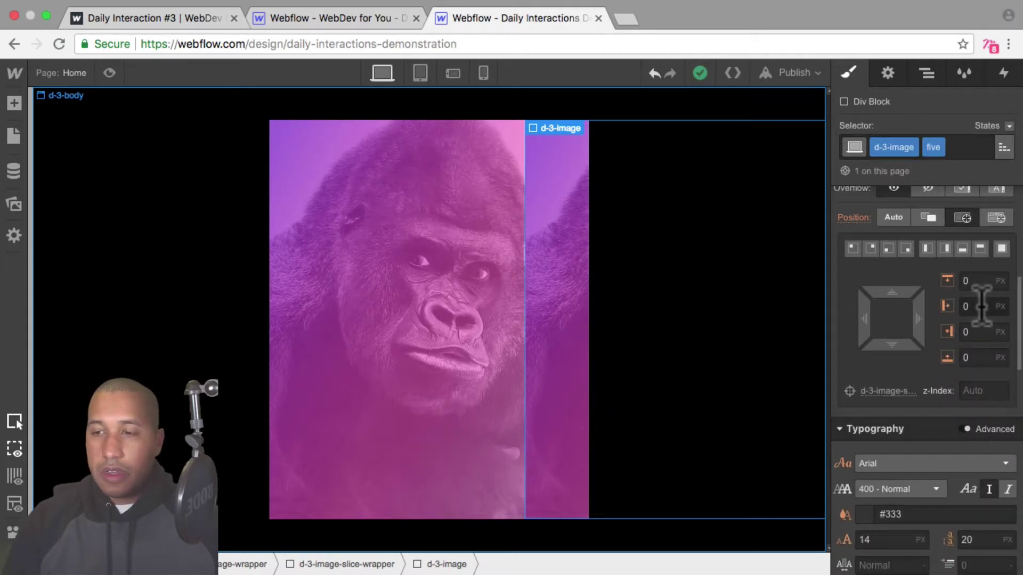
type("-400")
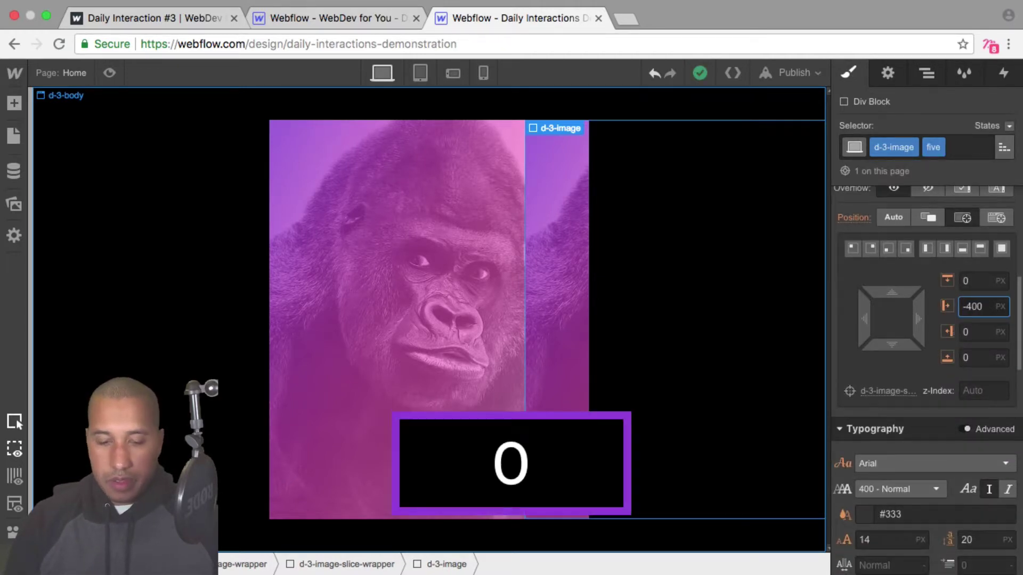
type("%")
key("shift+Return")
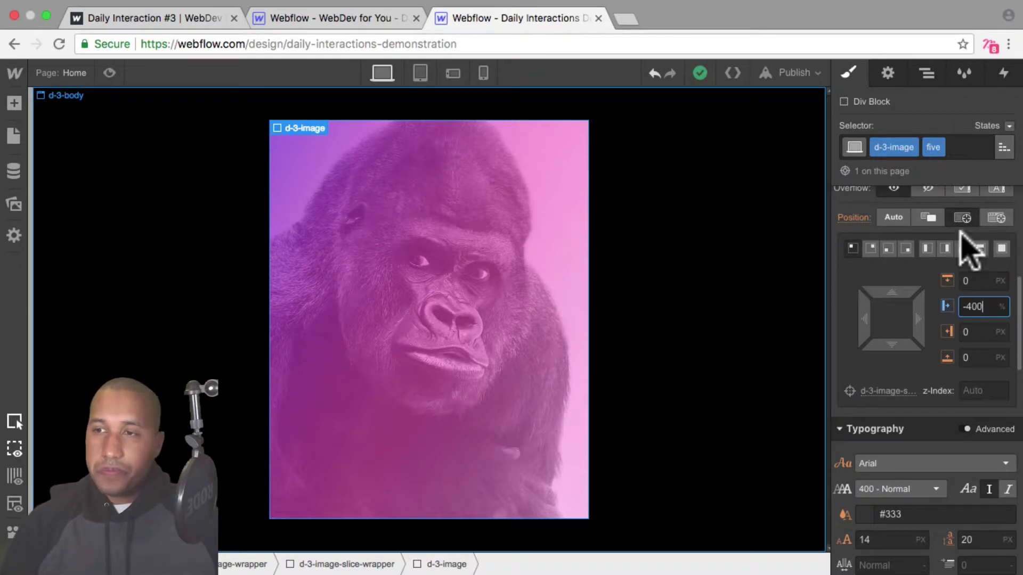
- Add a Page Load trigger that starts an animation when the page finishes loading
left_click(1004, 73)
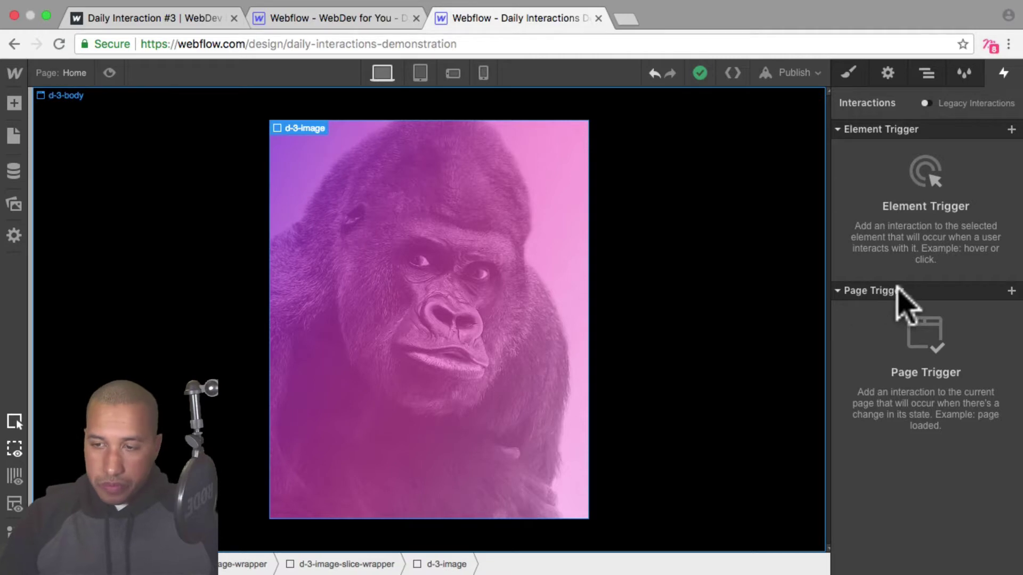
left_click(1011, 291)
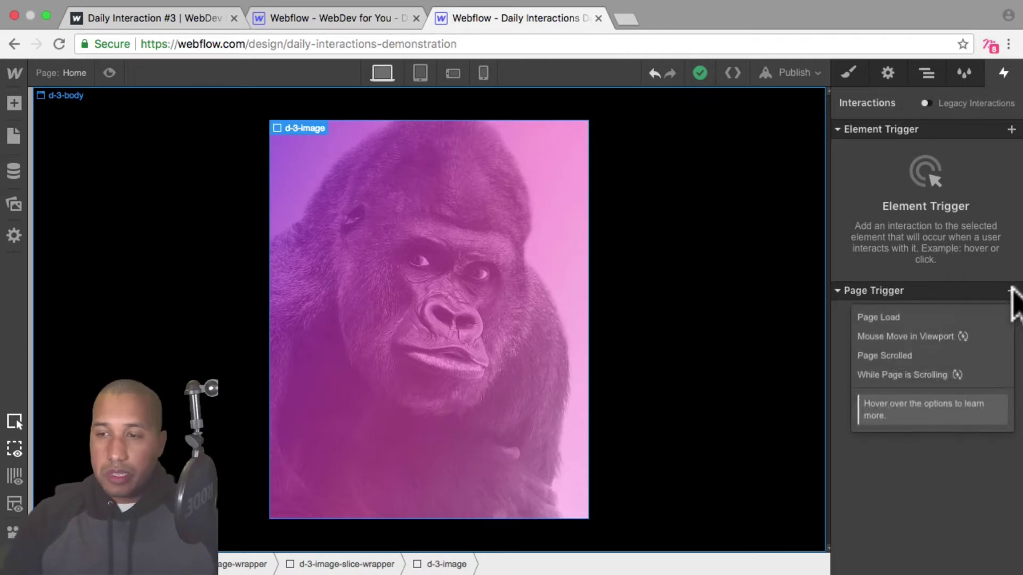
left_click(940, 317)
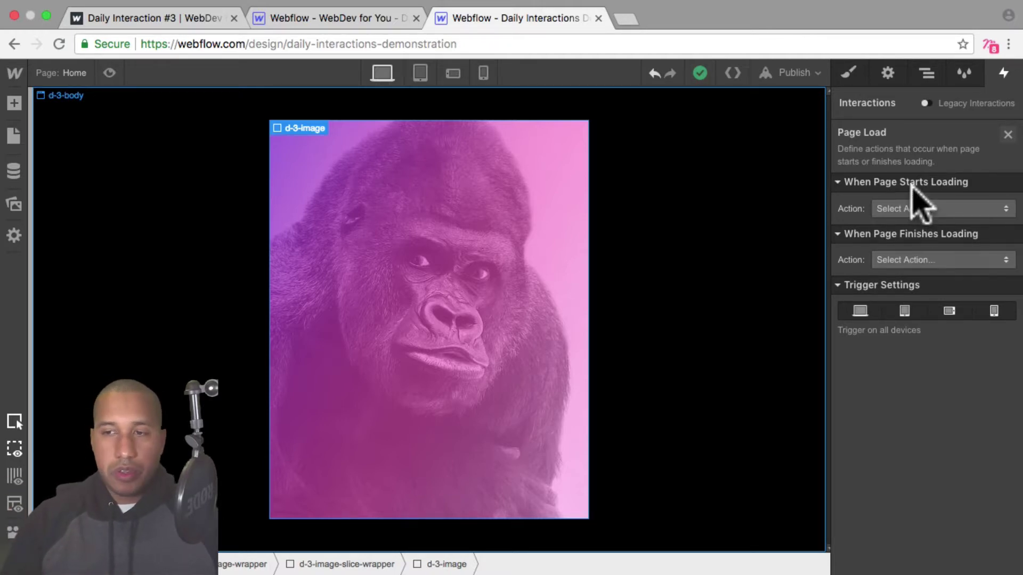
left_click(924, 256)
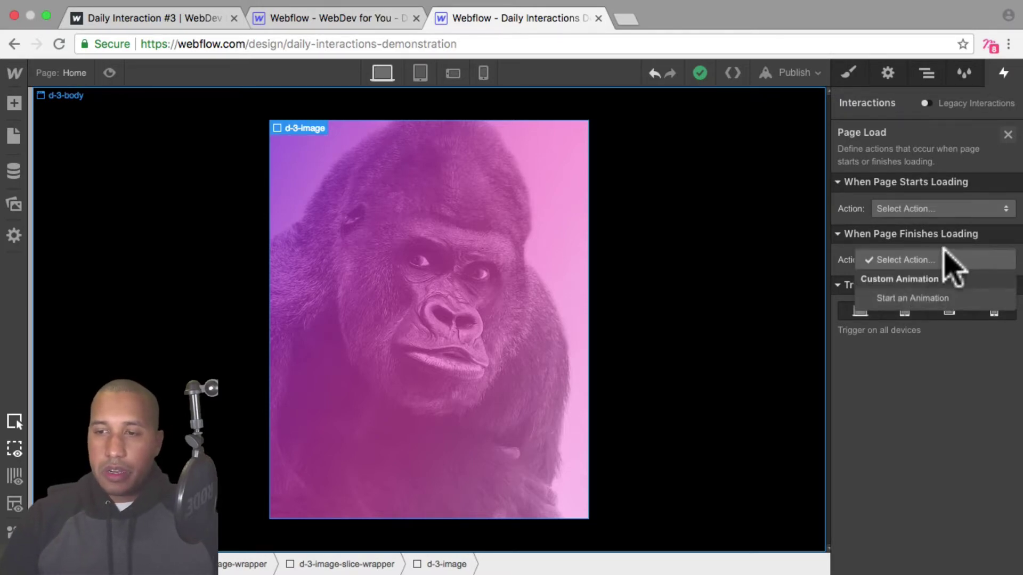
left_click(963, 296)
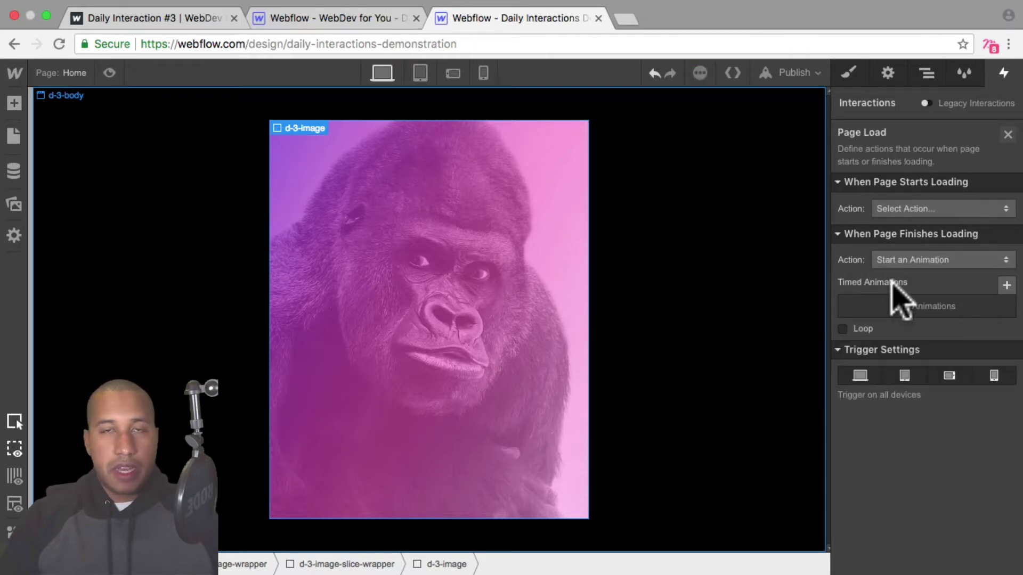
- Create a new timed animation for the page load trigger and name it d-3-page-load
left_click(1006, 285)
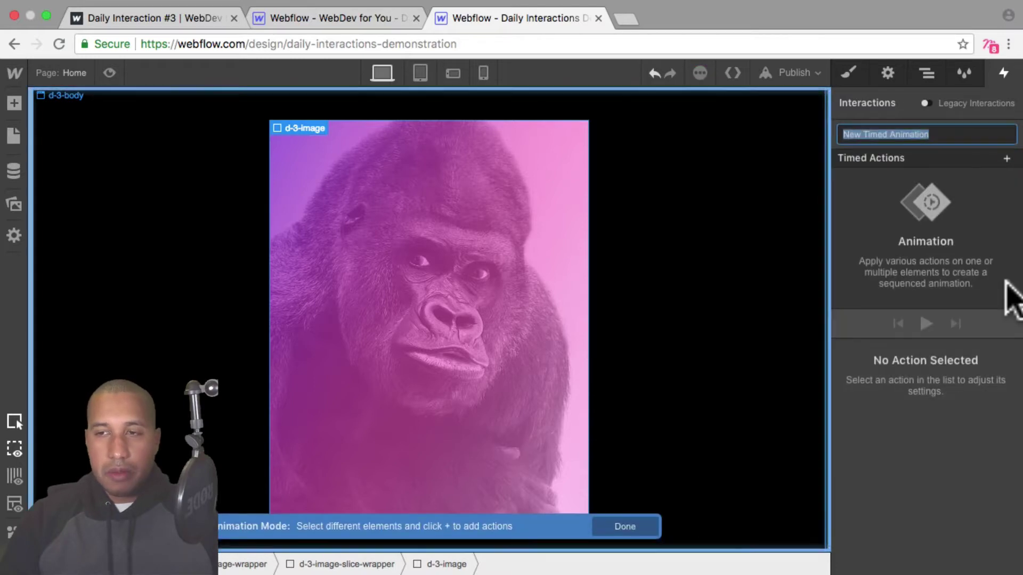
type("d")
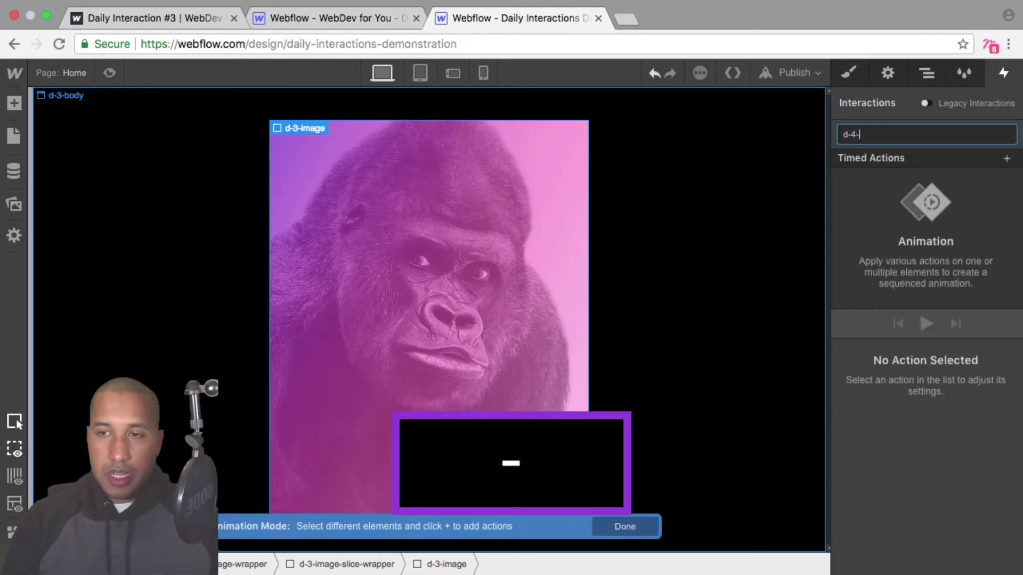
type("-4-")
key("BackSpace")
key("BackSpace")
type("3-pa")
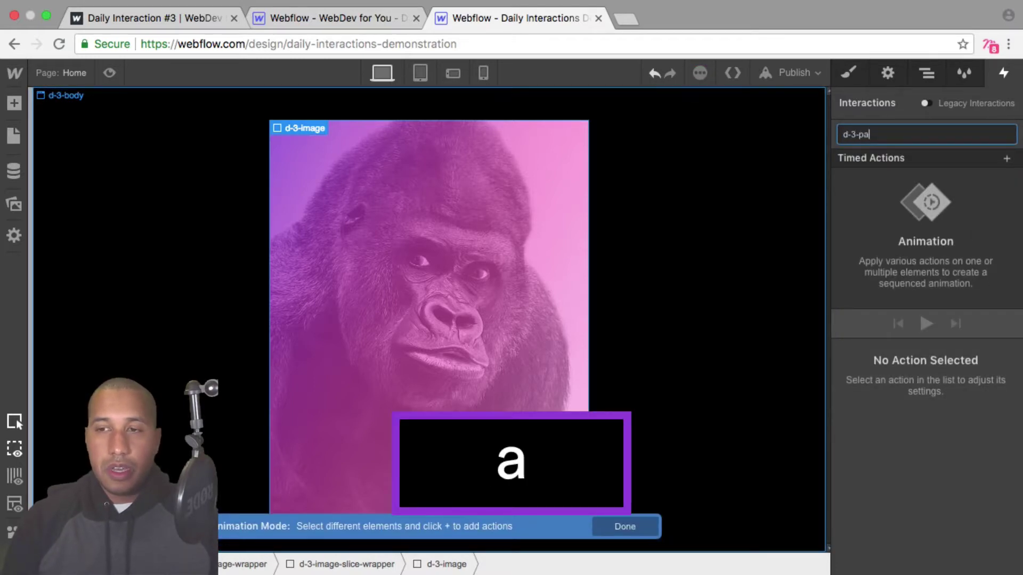
type("ge-load")
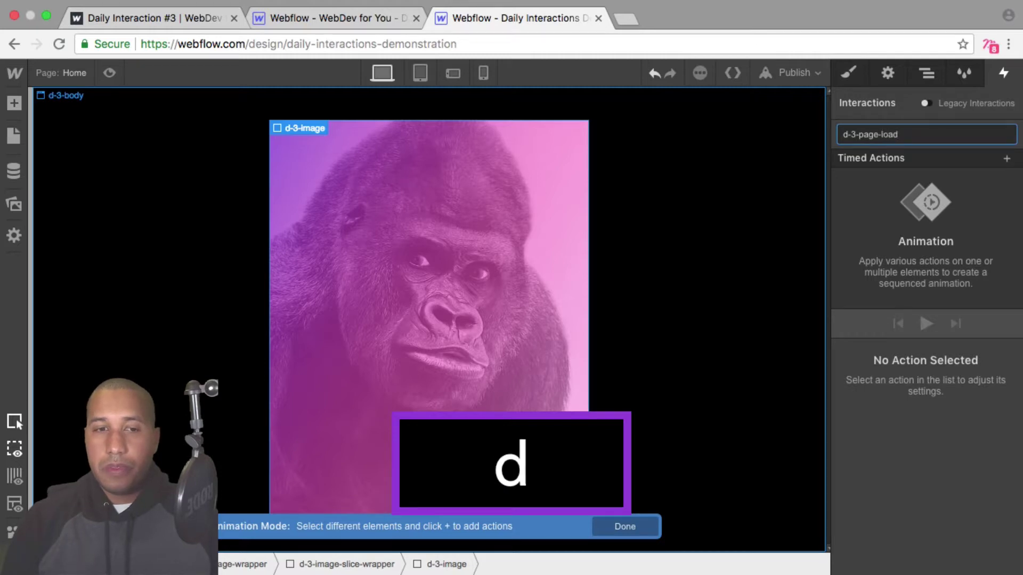
key("Return")
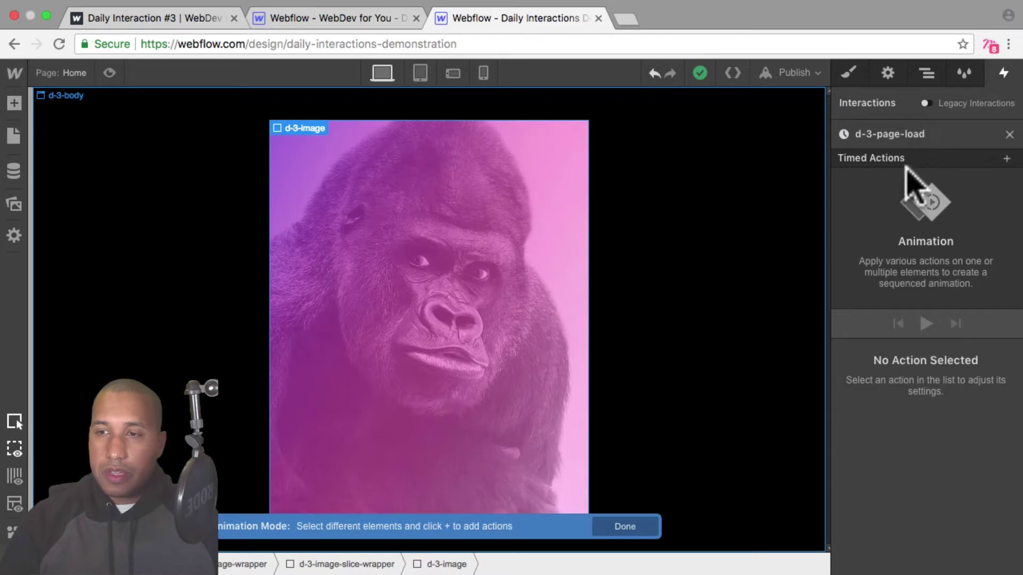
- Add a Move action for the first slice's d-3-image to the timed animation and make it act on the Y axis
left_click(928, 75)
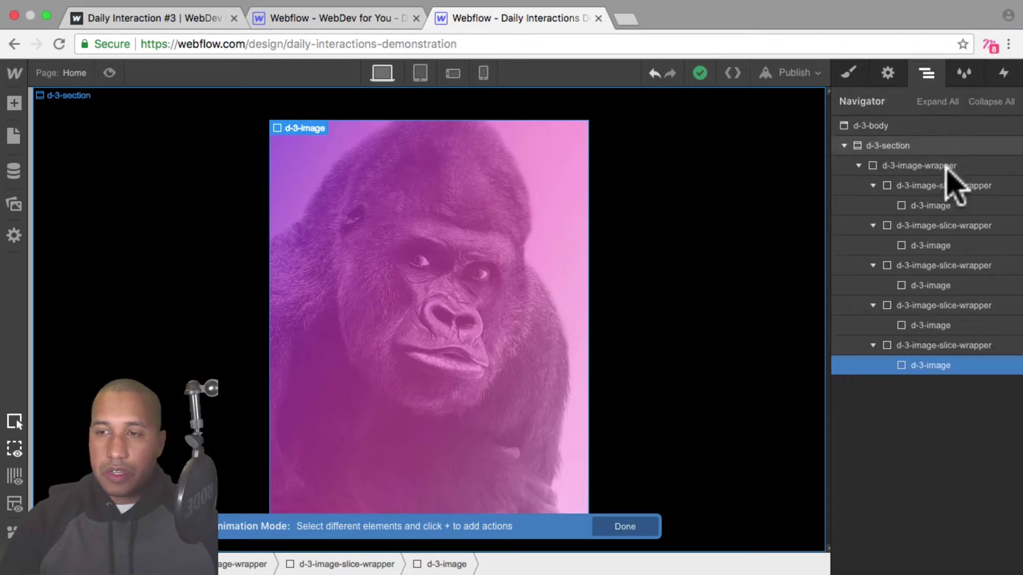
left_click(929, 207)
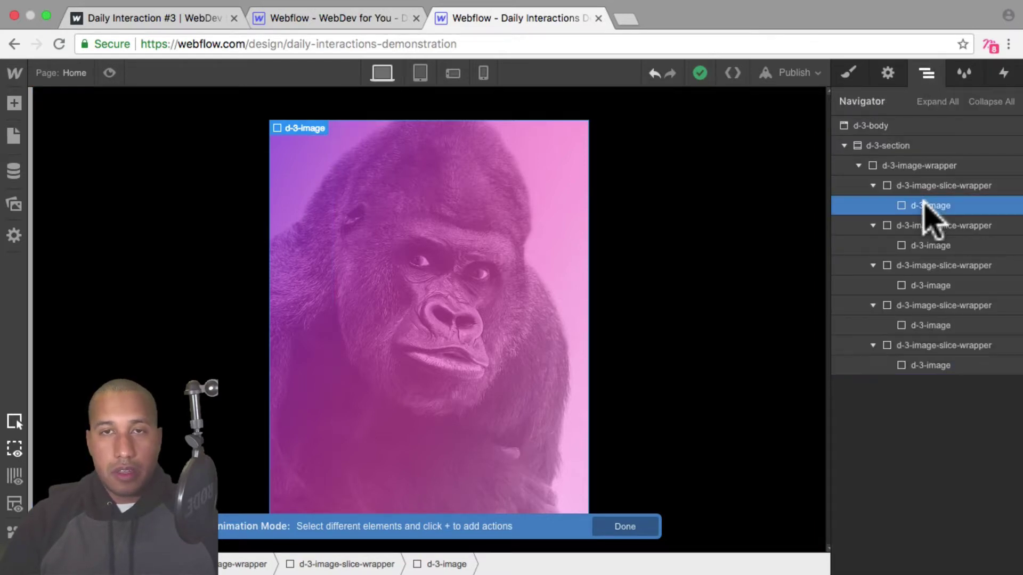
left_click(1002, 73)
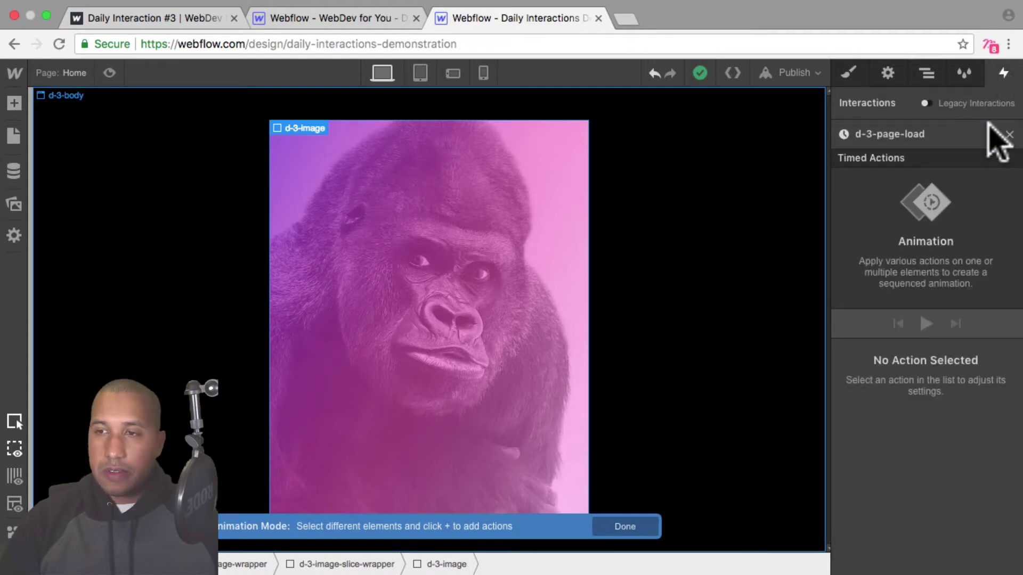
left_click(1005, 158)
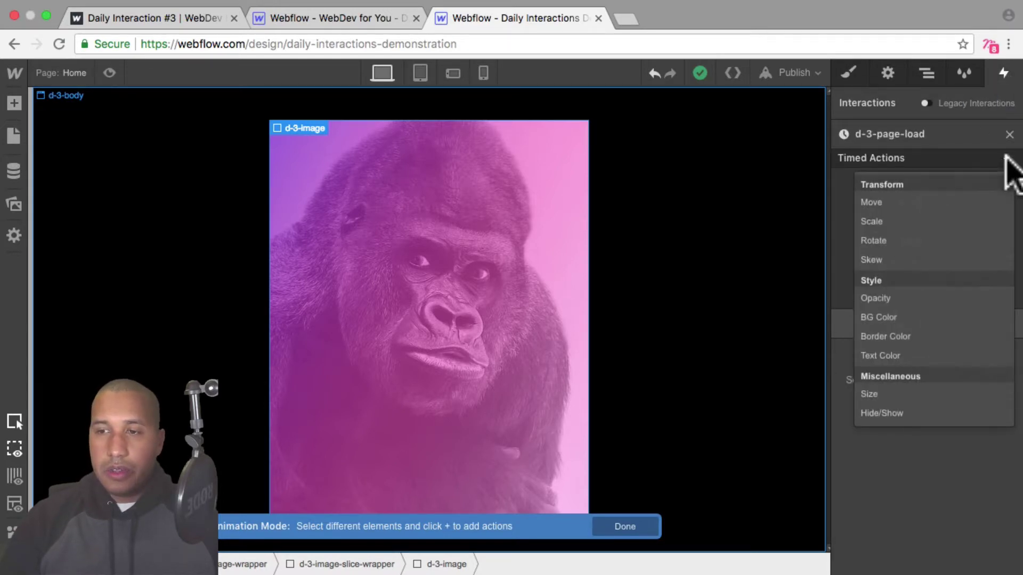
left_click(943, 205)
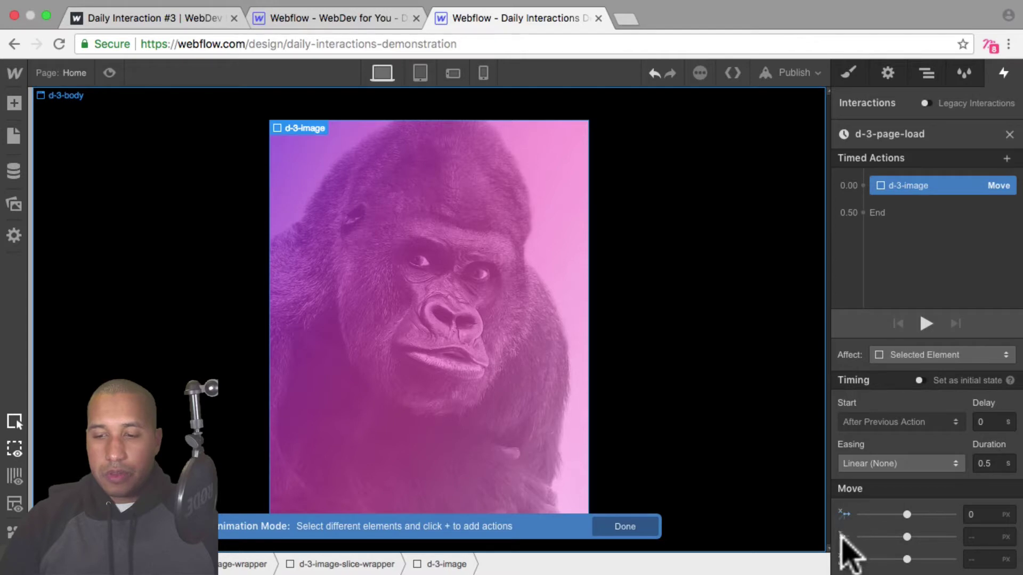
left_click(837, 507)
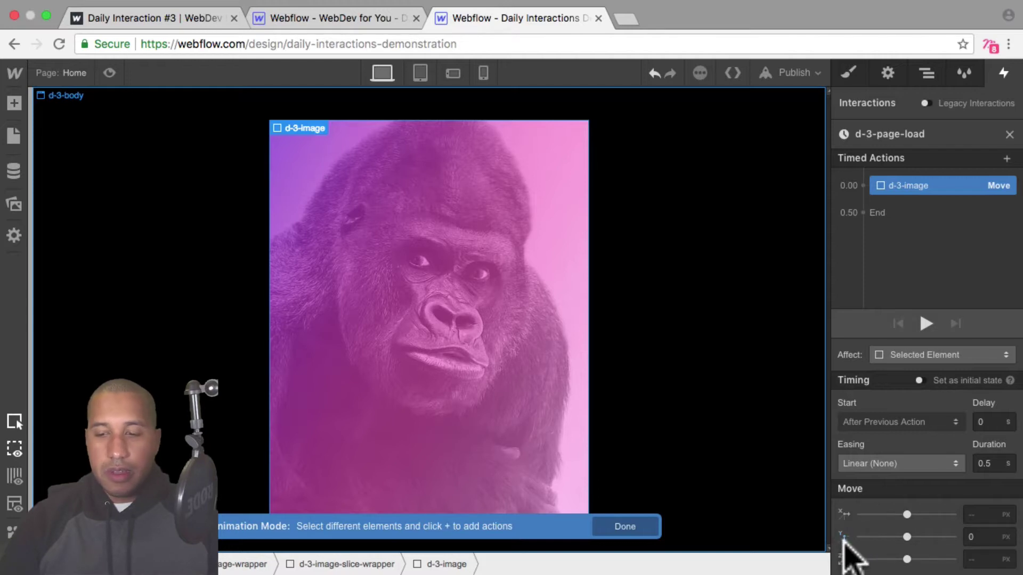
- Set the first slice's Y-axis move to -100% and make this action an initial state
left_click(965, 537)
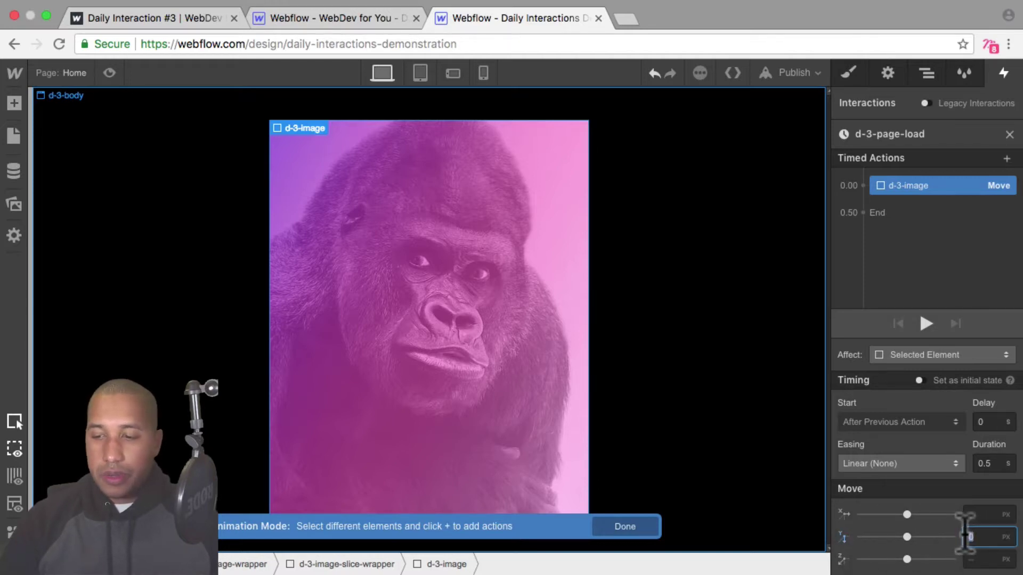
type("-100%")
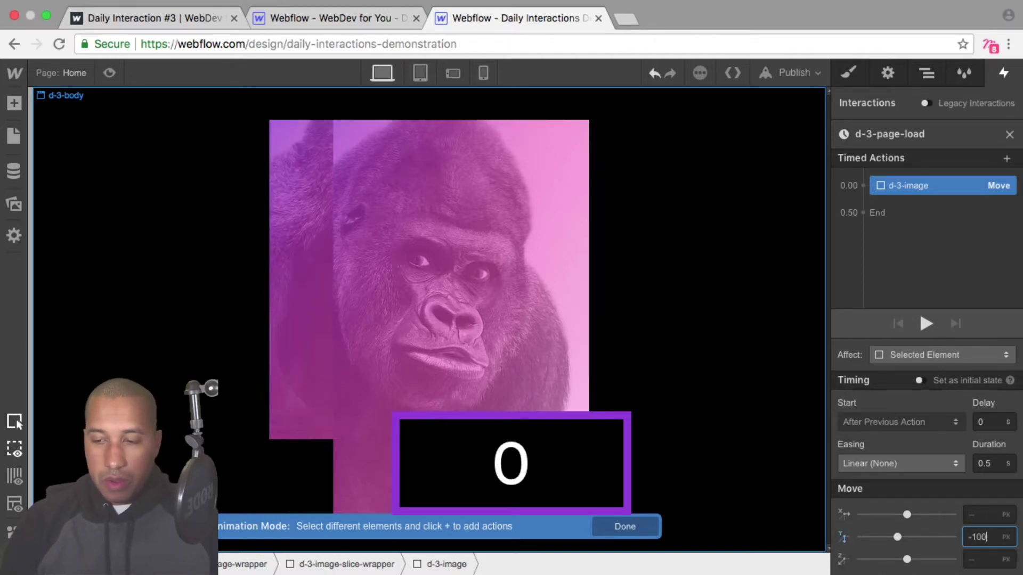
key("shift+Return")
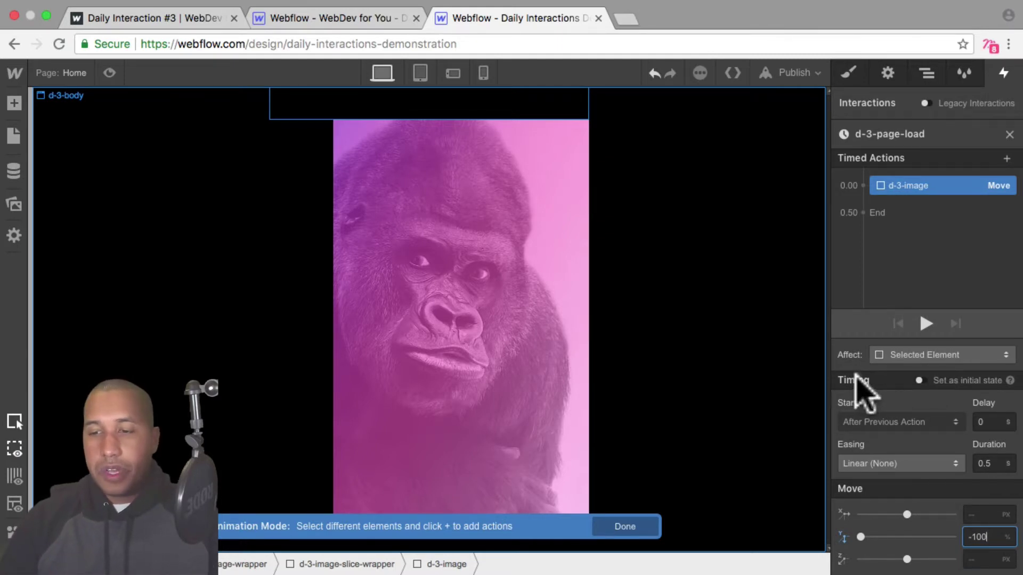
left_click(919, 380)
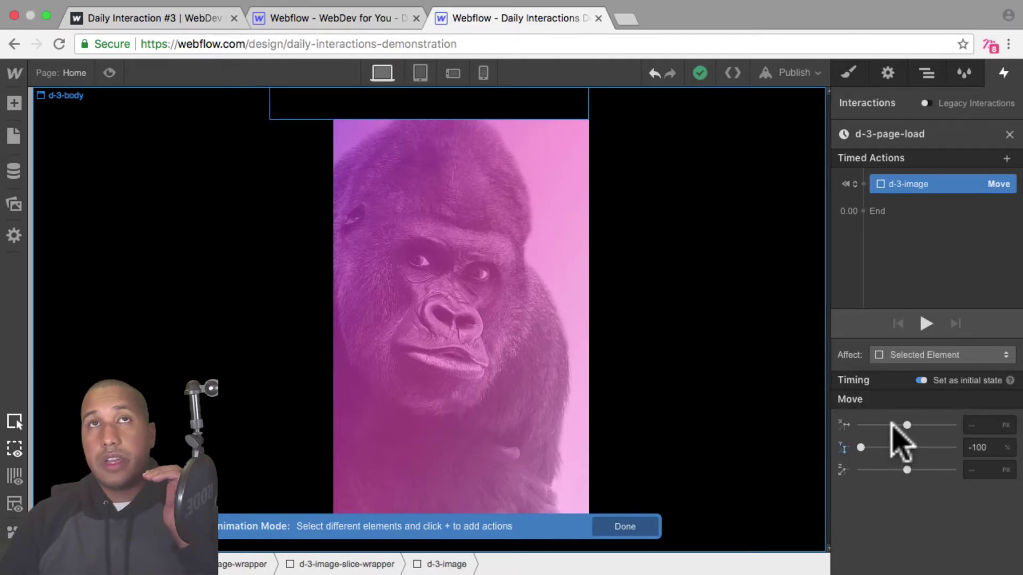
- Try to duplicate the initial Move action and retarget the copy to the second slice's d-3-image
left_click(930, 185)
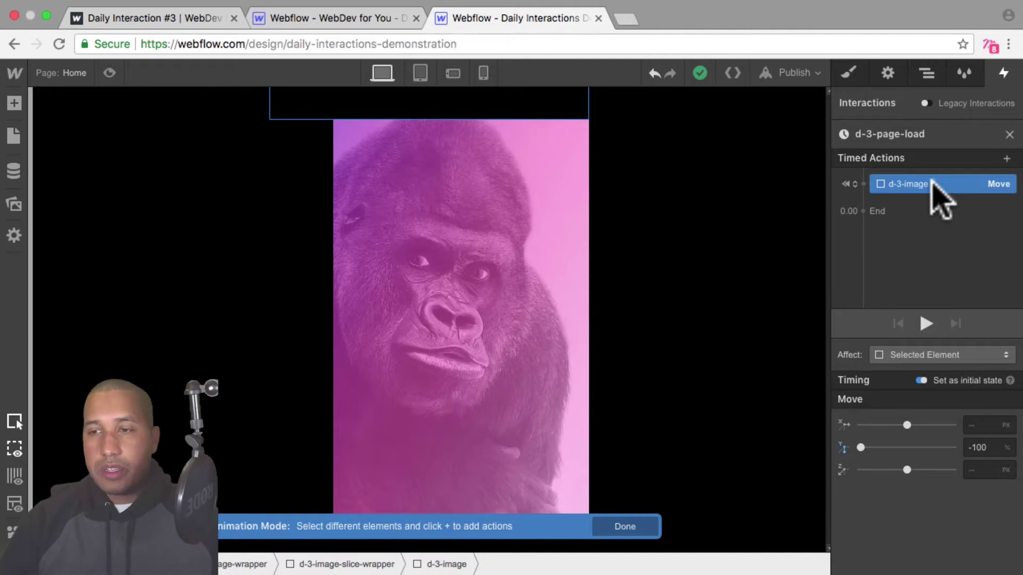
right_click(931, 181)
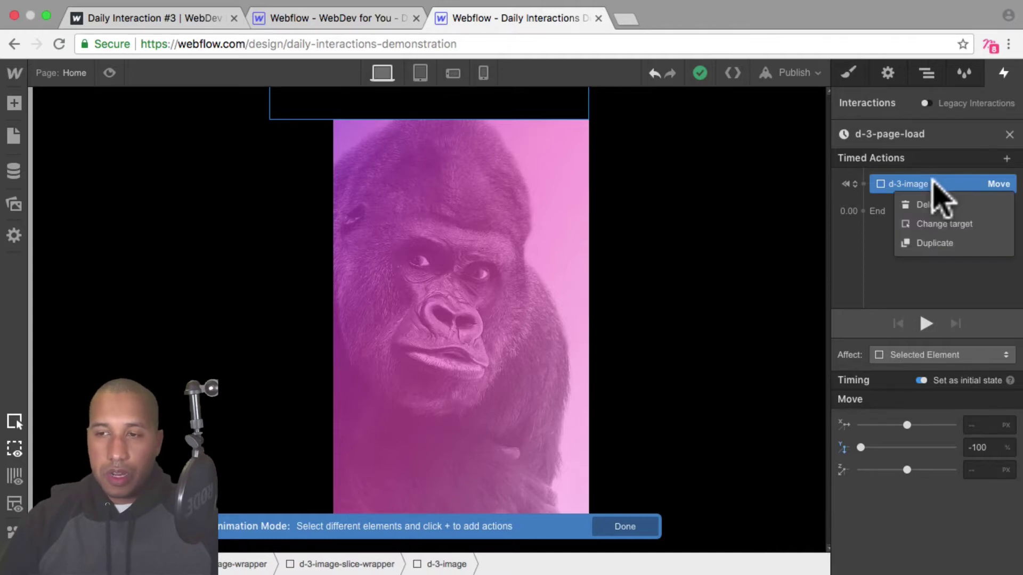
left_click(949, 241)
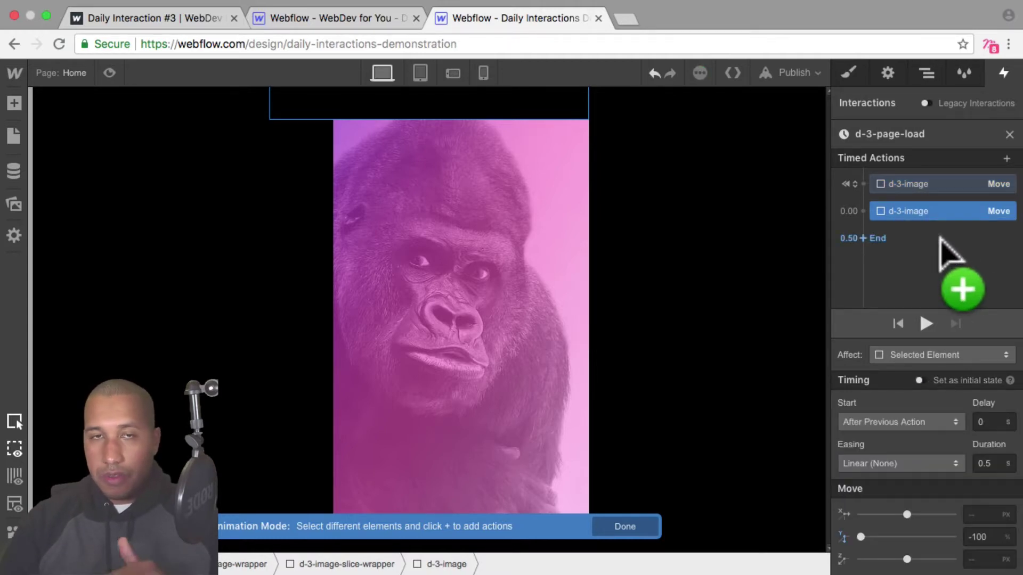
left_click_drag(939, 238, 924, 208)
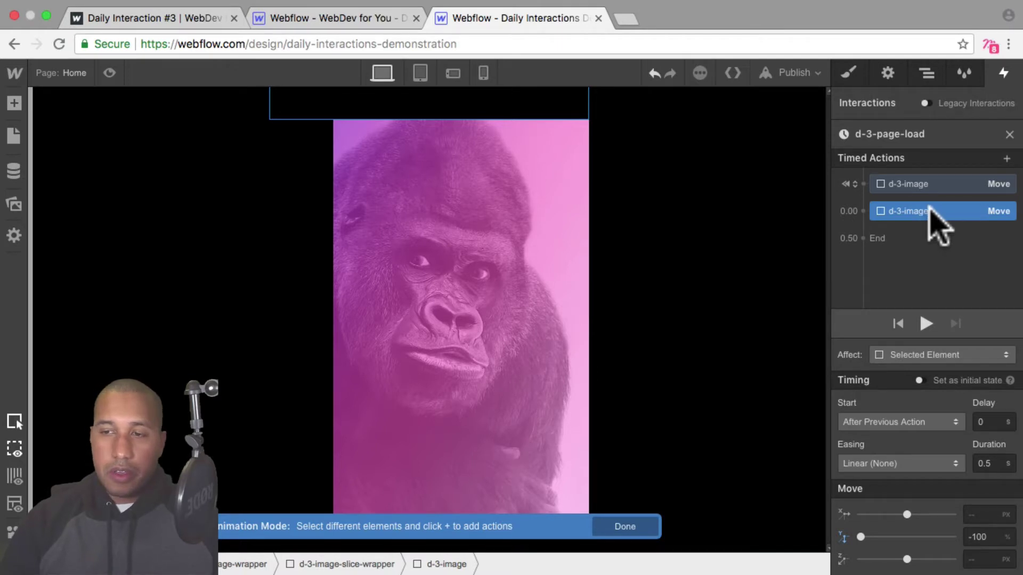
right_click(929, 210)
left_click(979, 251)
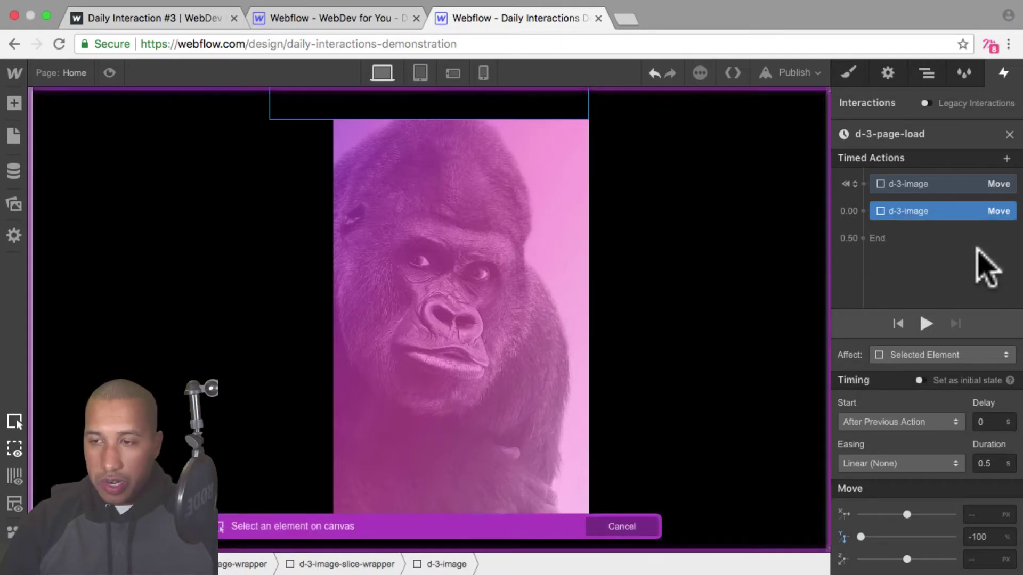
left_click(926, 74)
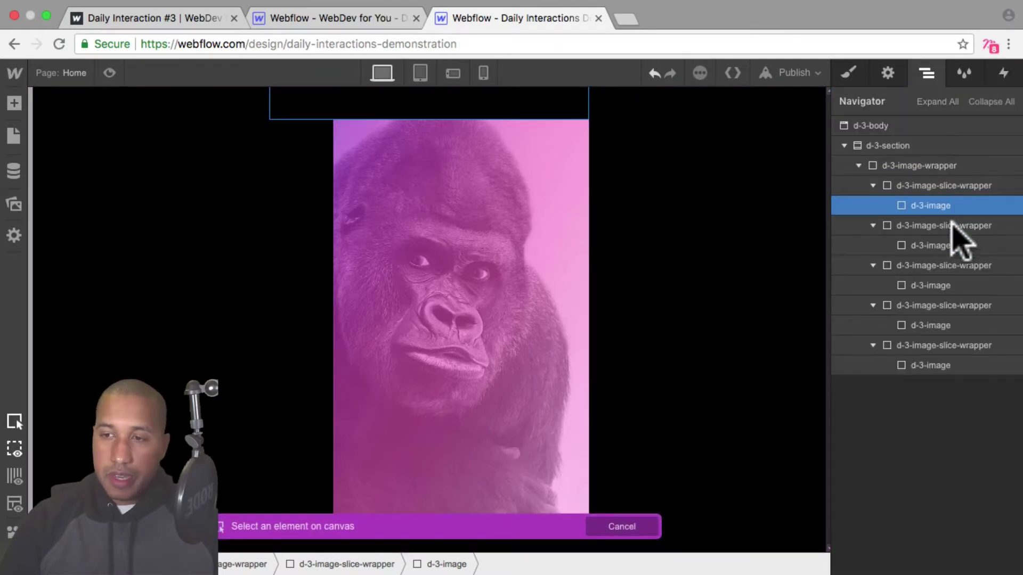
left_click(938, 243)
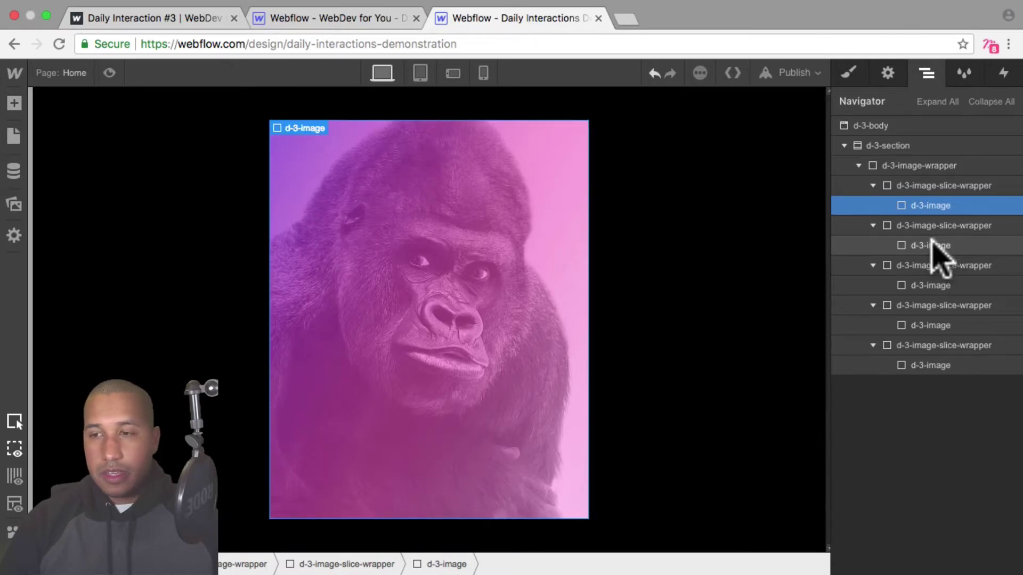
left_click(930, 246)
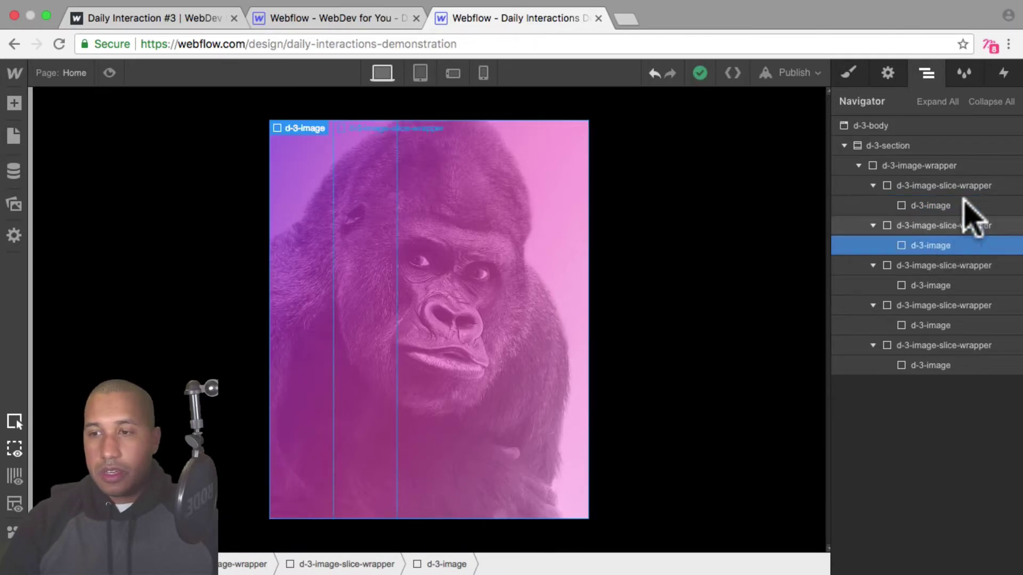
- Reopen the d-3-page-load animation and delete the duplicated Move action that follows the initial state
left_click(1002, 74)
left_click(888, 322)
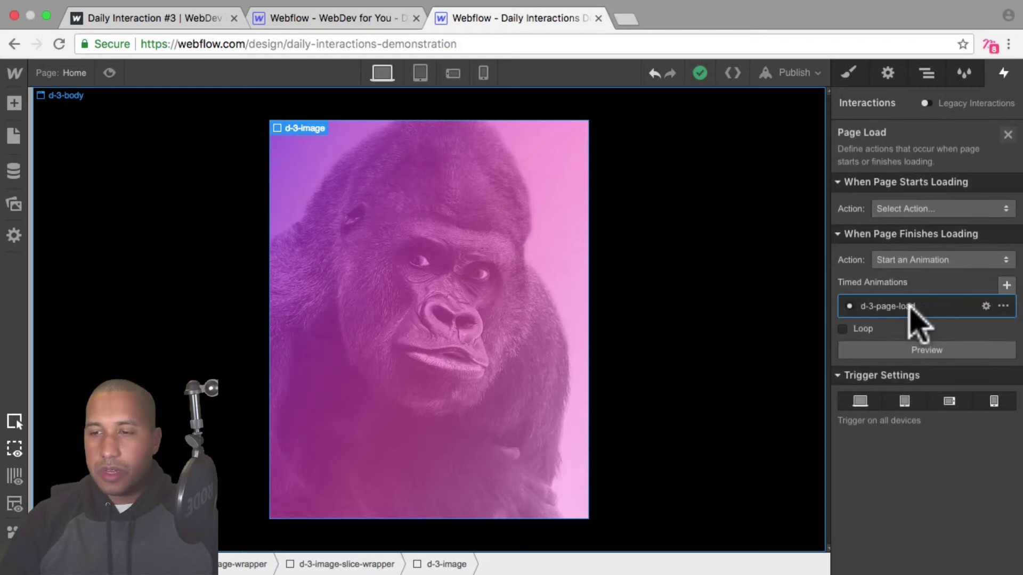
left_click(906, 303)
left_click(922, 211)
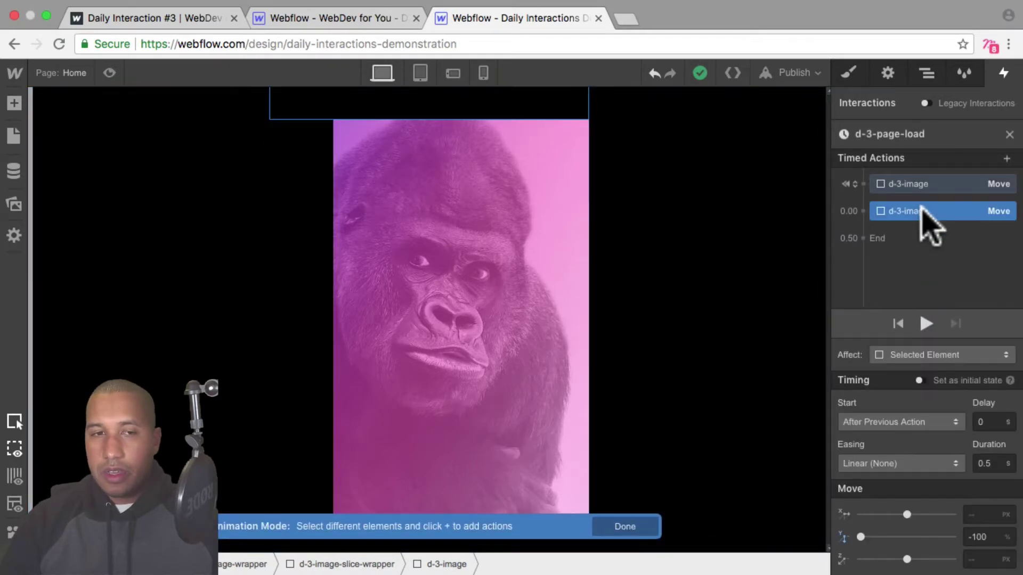
left_click_drag(924, 213, 929, 216)
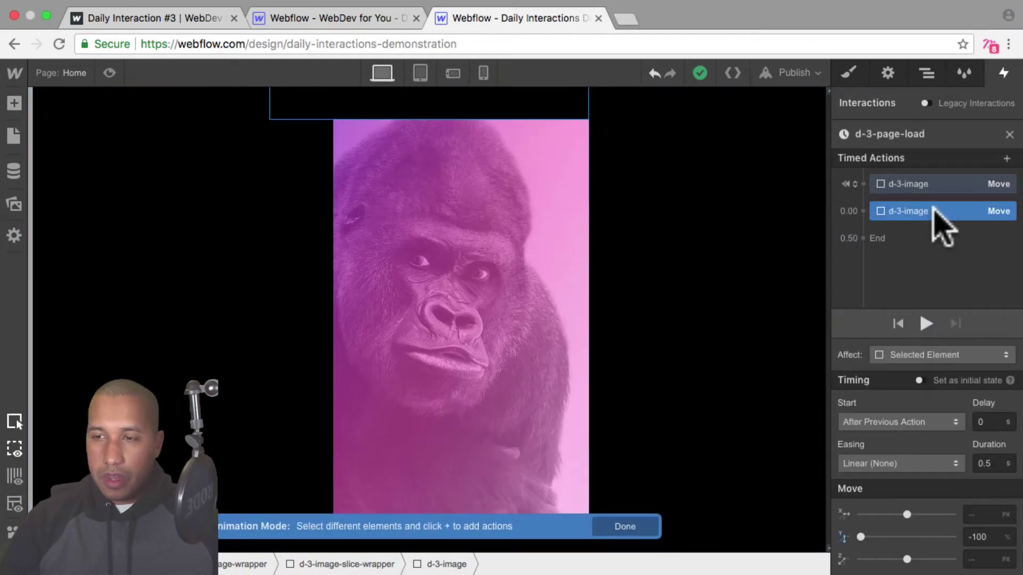
right_click(934, 212)
left_click(931, 213)
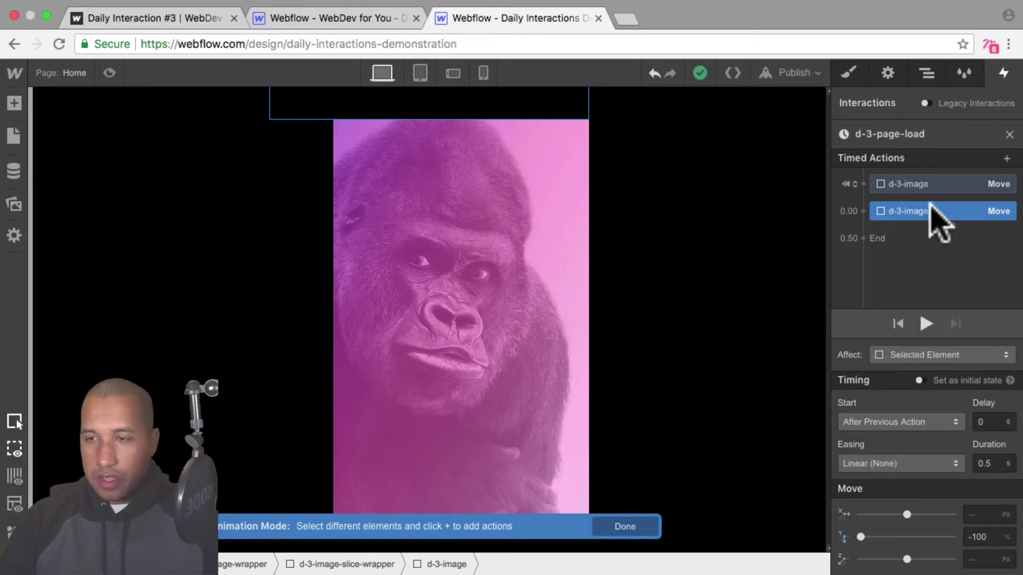
key("BackSpace")
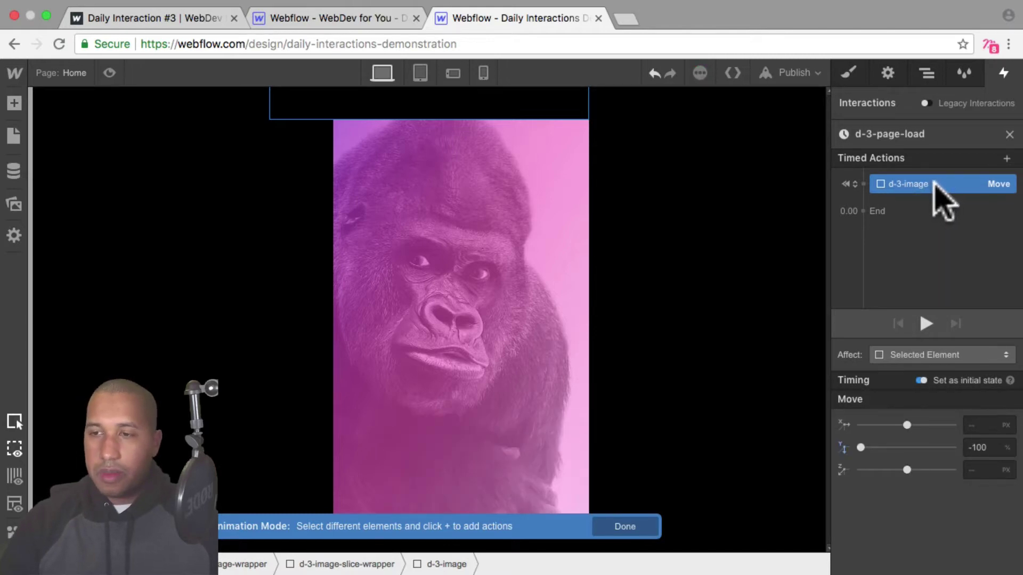
- Duplicate the initial Move action and change the copy's target to the second slice's d-3-image
right_click(935, 184)
left_click(947, 244)
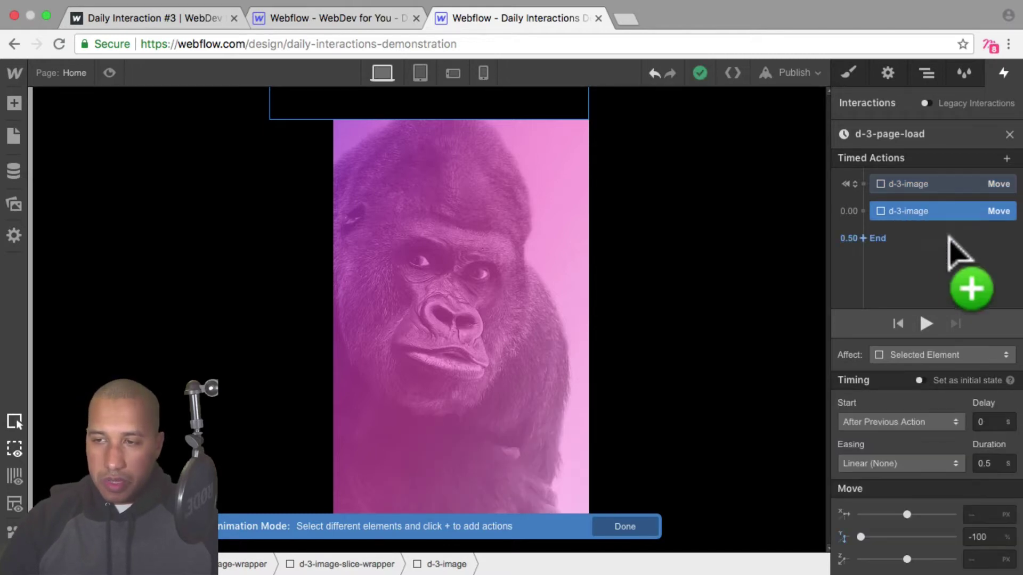
right_click(941, 208)
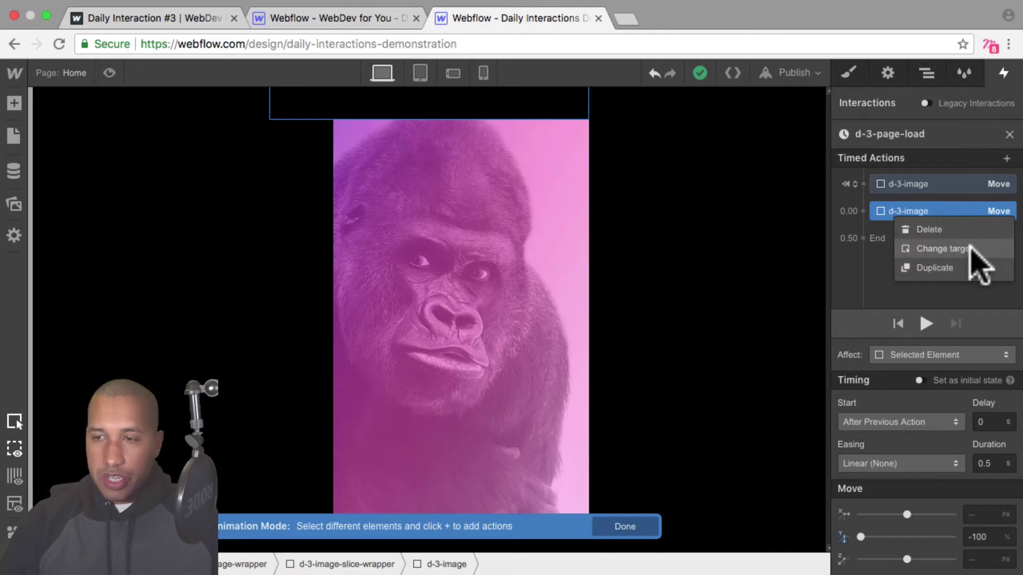
left_click(972, 250)
left_click(927, 75)
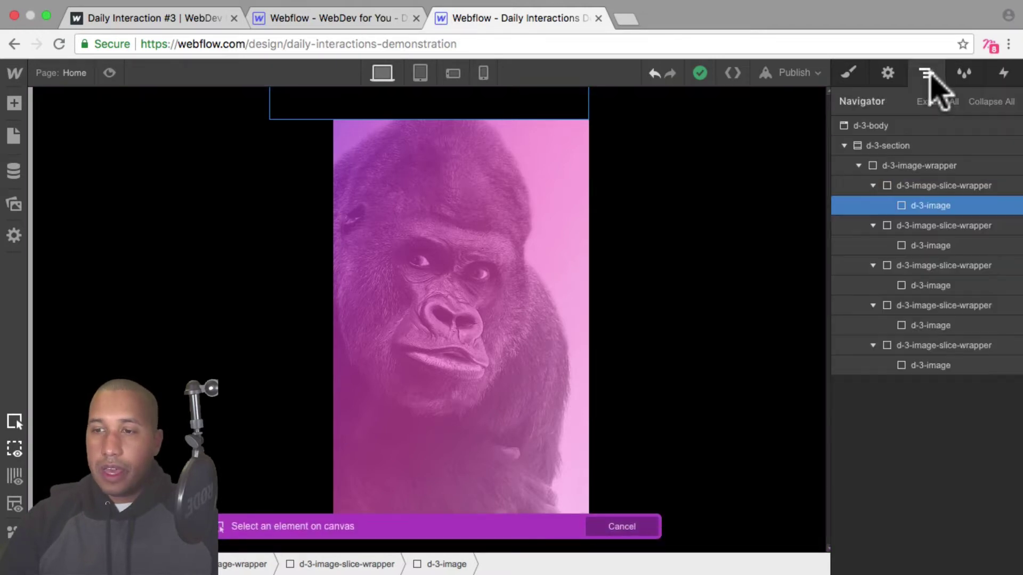
left_click(936, 246)
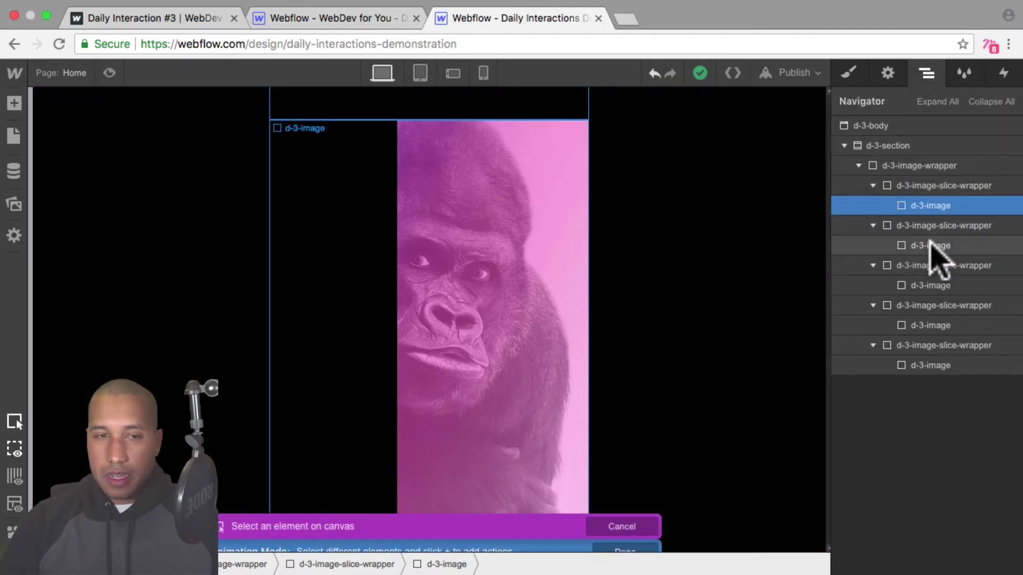
left_click(1001, 73)
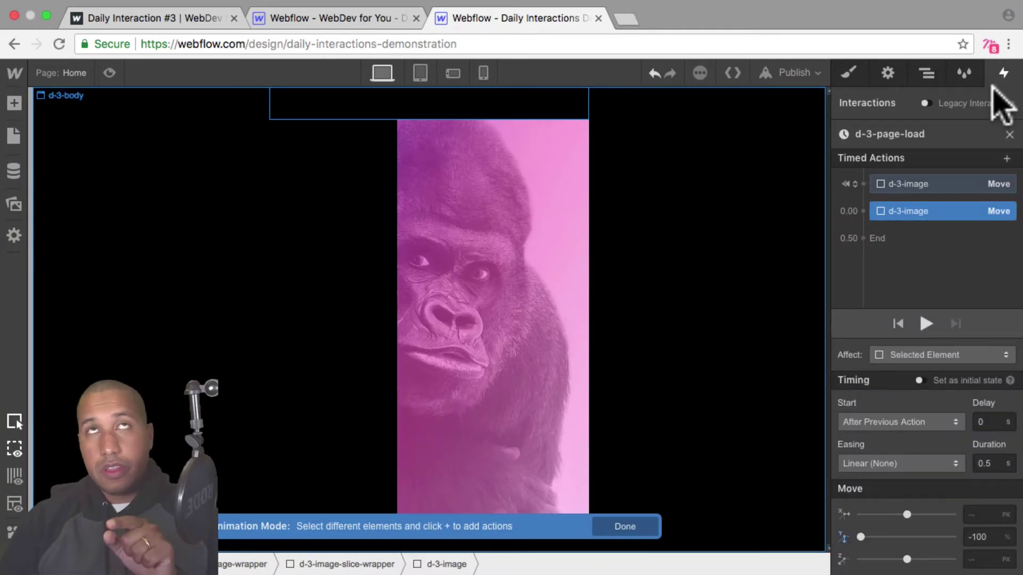
- Duplicate the second slice's Move action and change the copy's target to the third slice's d-3-image
right_click(941, 210)
left_click(947, 268)
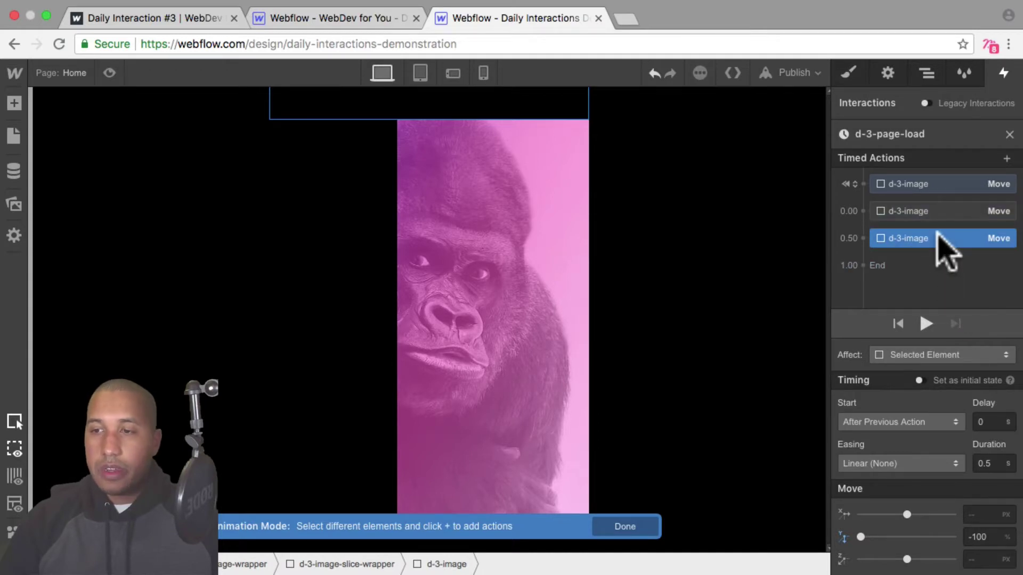
right_click(938, 237)
left_click(980, 276)
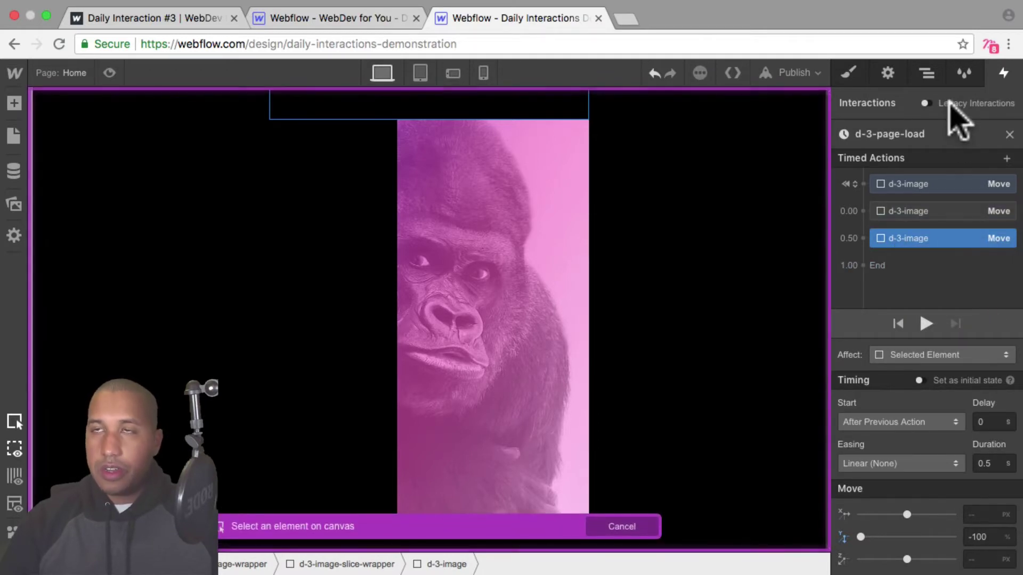
left_click(927, 73)
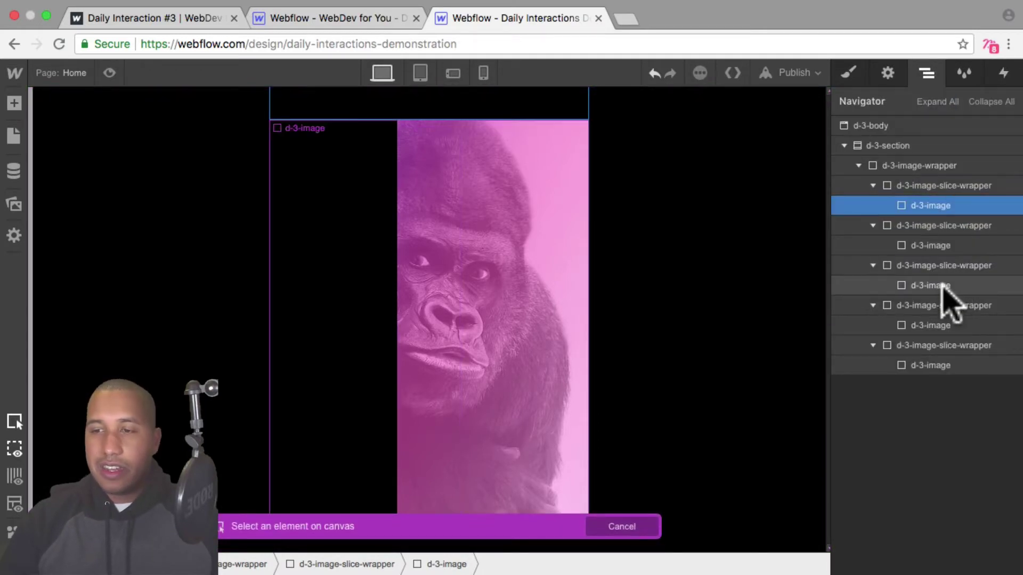
left_click(943, 286)
left_click(1003, 73)
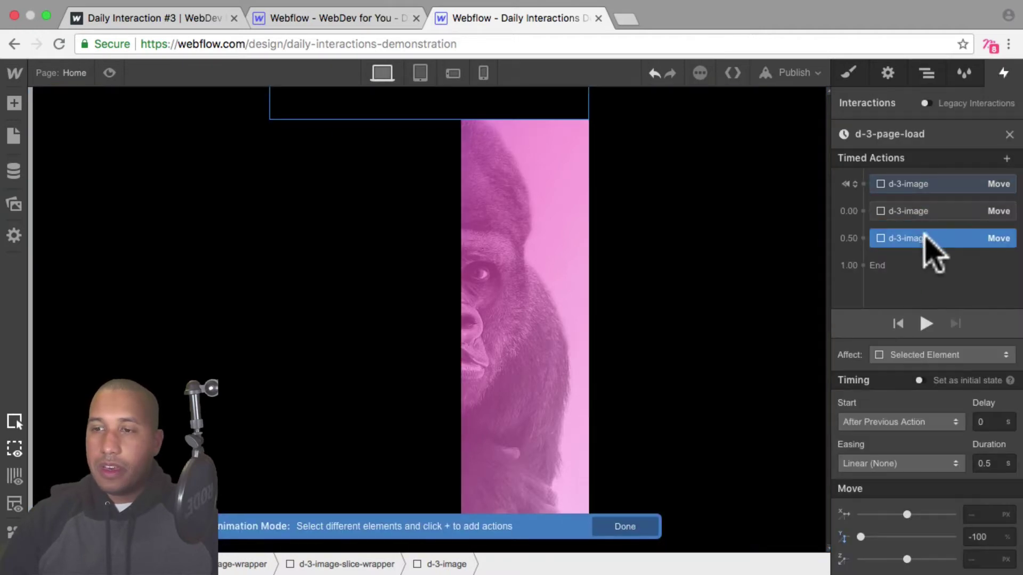
- Duplicate the third slice's Move action and change the copy's target to the fourth slice's d-3-image
right_click(925, 237)
left_click(943, 298)
right_click(939, 263)
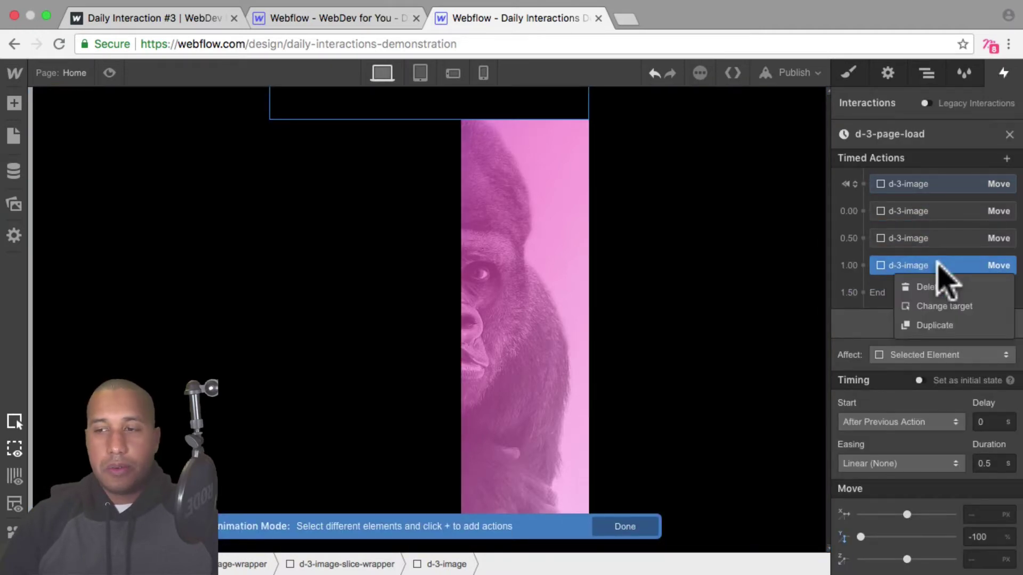
left_click(979, 306)
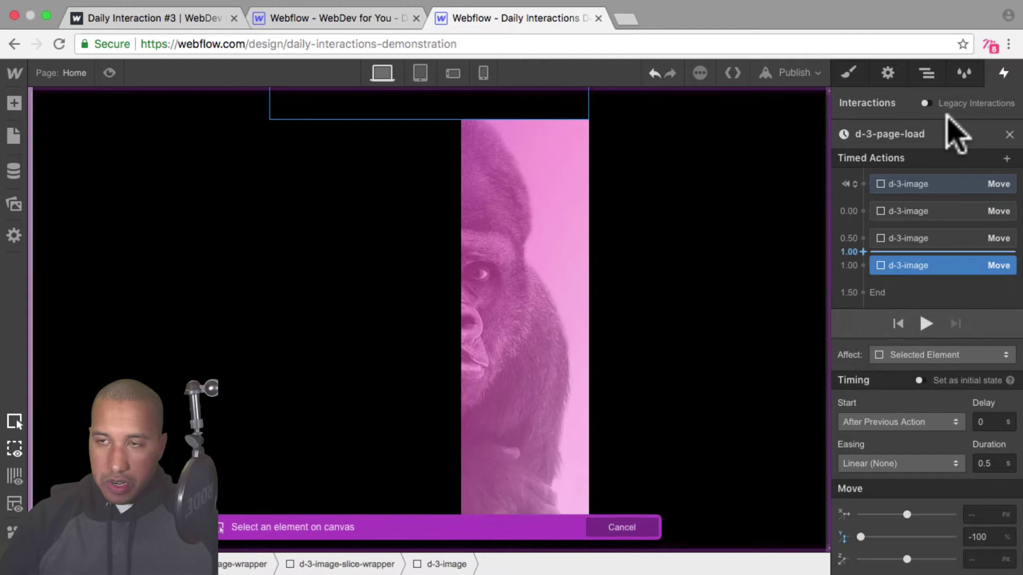
left_click(927, 73)
left_click(942, 326)
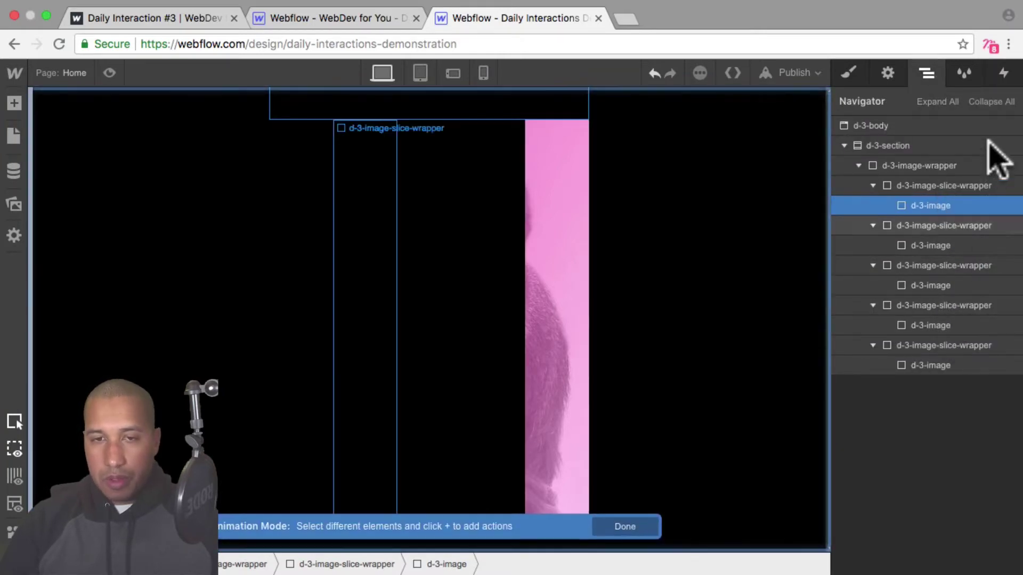
left_click(1003, 73)
- Duplicate the fourth slice's Move action and change the copy's target to the fifth slice's d-3-image
right_click(935, 264)
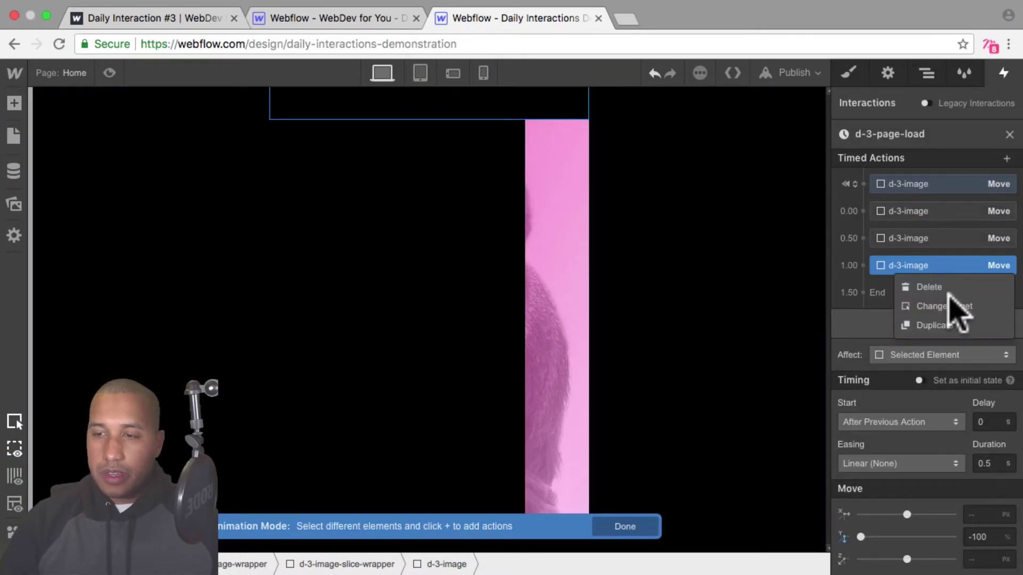
left_click(958, 322)
right_click(928, 271)
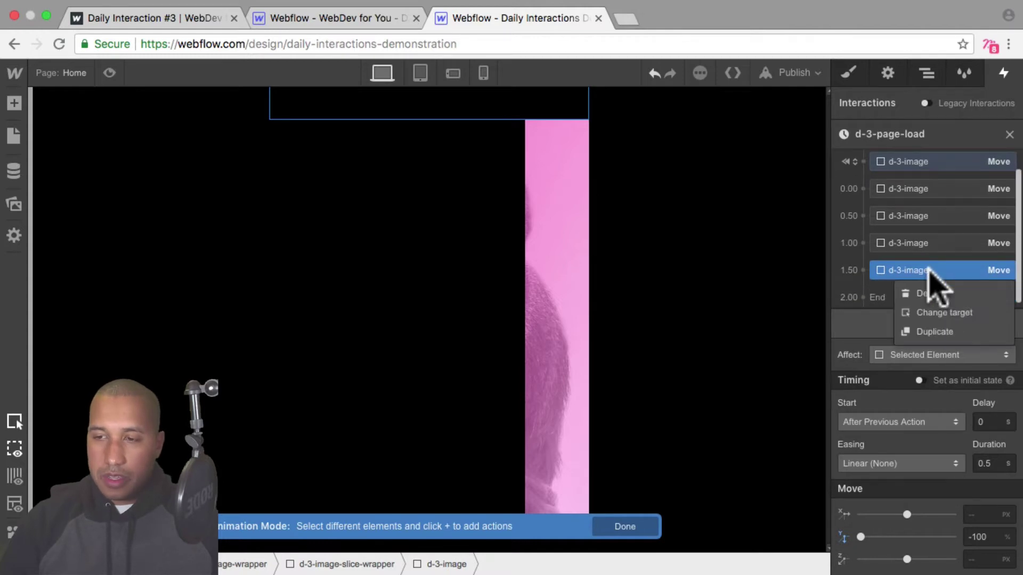
left_click(979, 309)
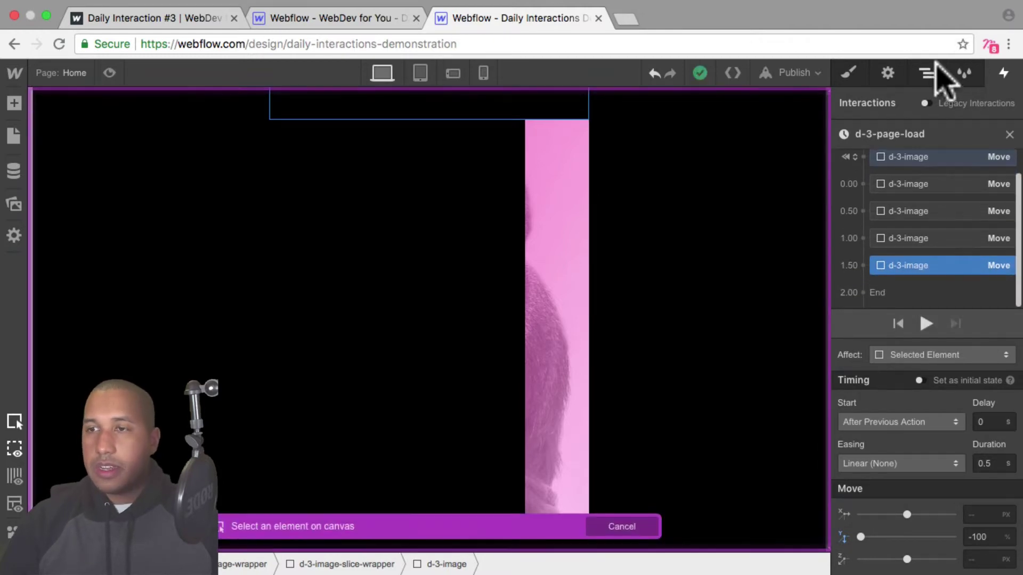
left_click(927, 75)
left_click(930, 365)
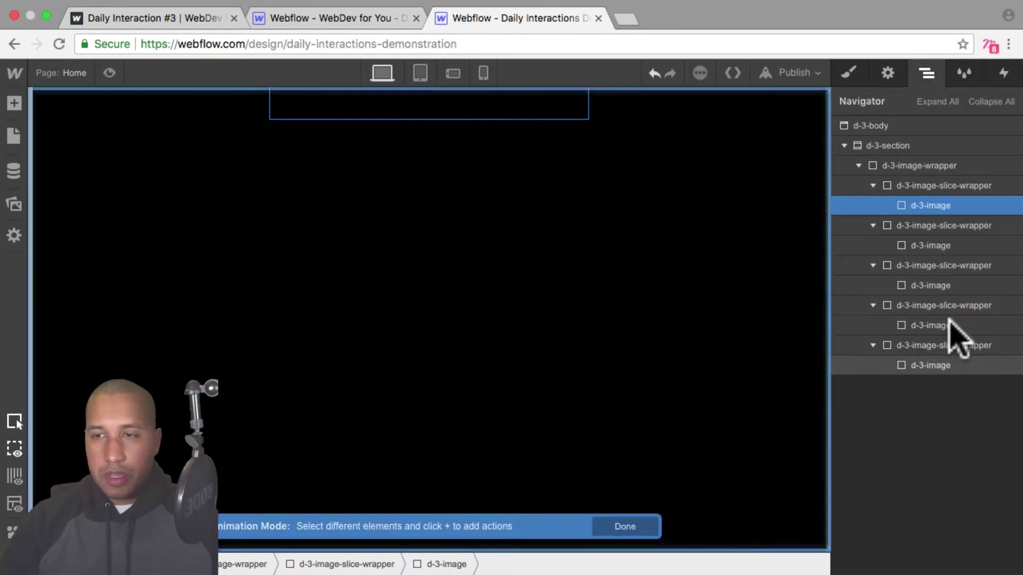
left_click(1004, 73)
- Move the Move actions of slices two to five into the initial state group with the first slice's action
left_click_drag(953, 178, 923, 213)
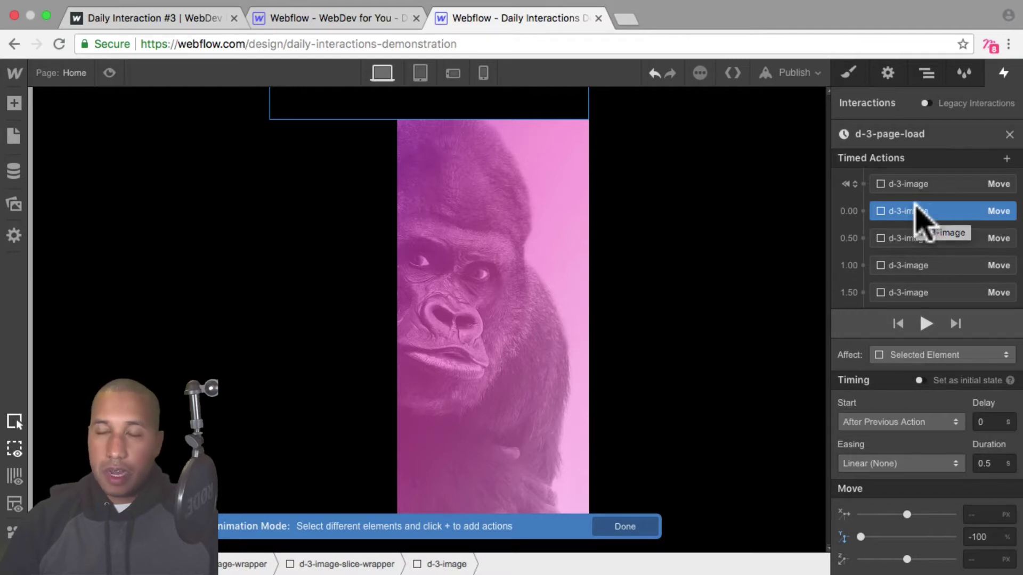
left_click_drag(905, 207, 915, 187)
left_click_drag(893, 228, 917, 234)
mouse_move(914, 277)
left_mouse_down()
mouse_move(932, 247)
mouse_move(935, 285)
mouse_move(918, 215)
mouse_move(922, 266)
left_mouse_up()
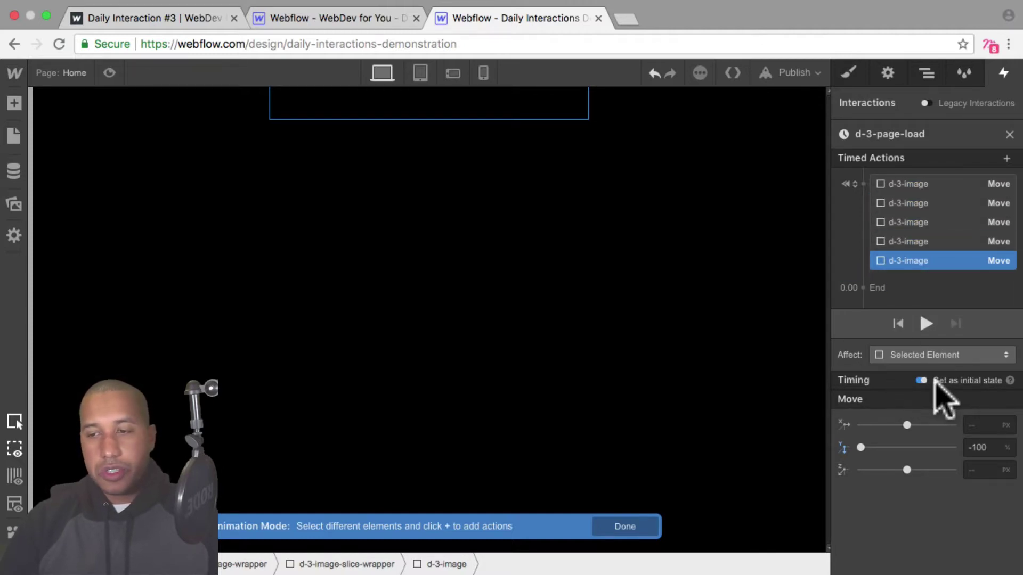
- Preview the page to check the initial state of the five image slices
left_click(109, 73)
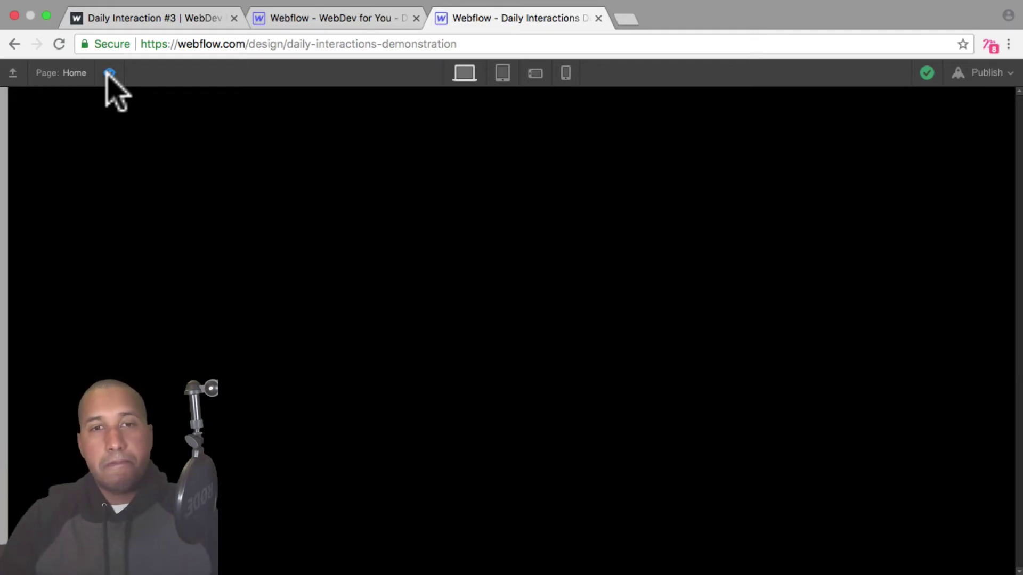
left_click(109, 72)
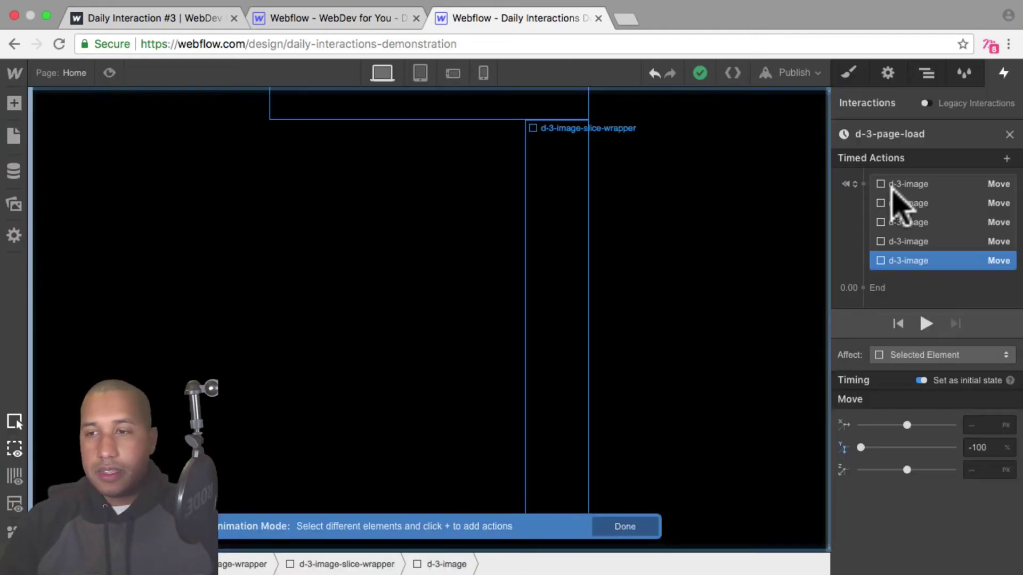
- Add a Move action for the first slice's d-3-image after the initial state group, with Y at 0% and Out Expo easing
left_click(931, 184)
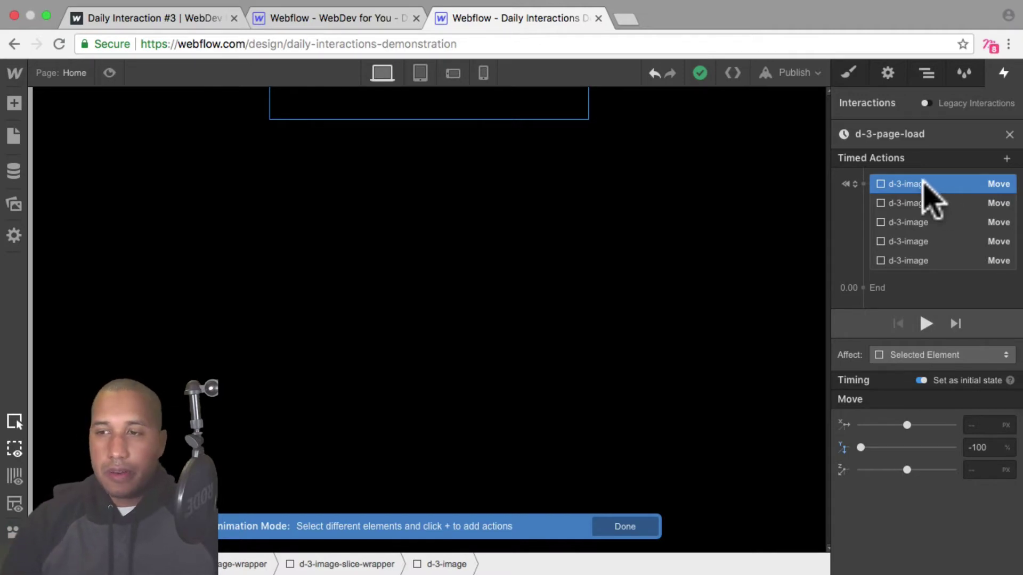
left_click(921, 275)
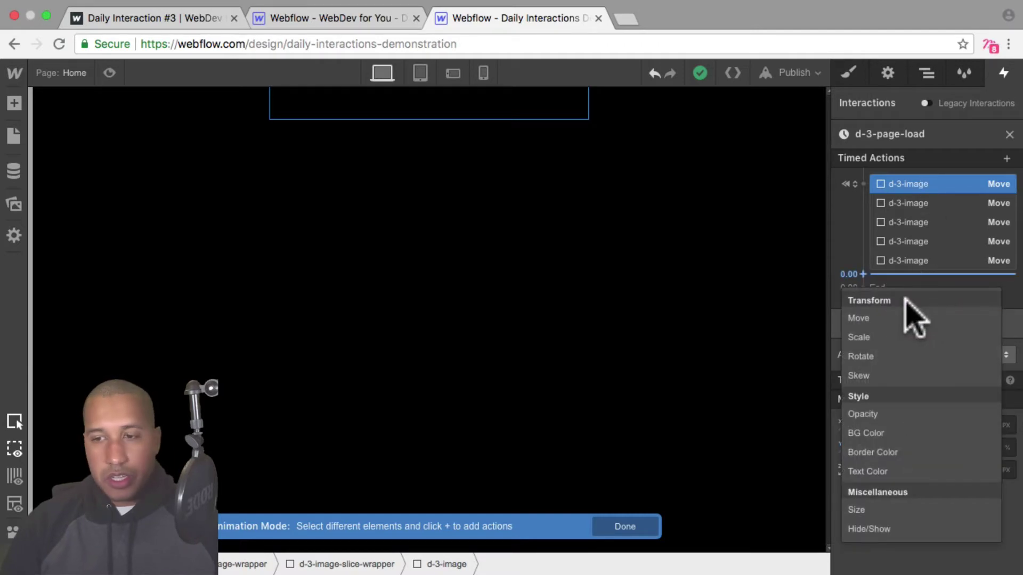
left_click(899, 318)
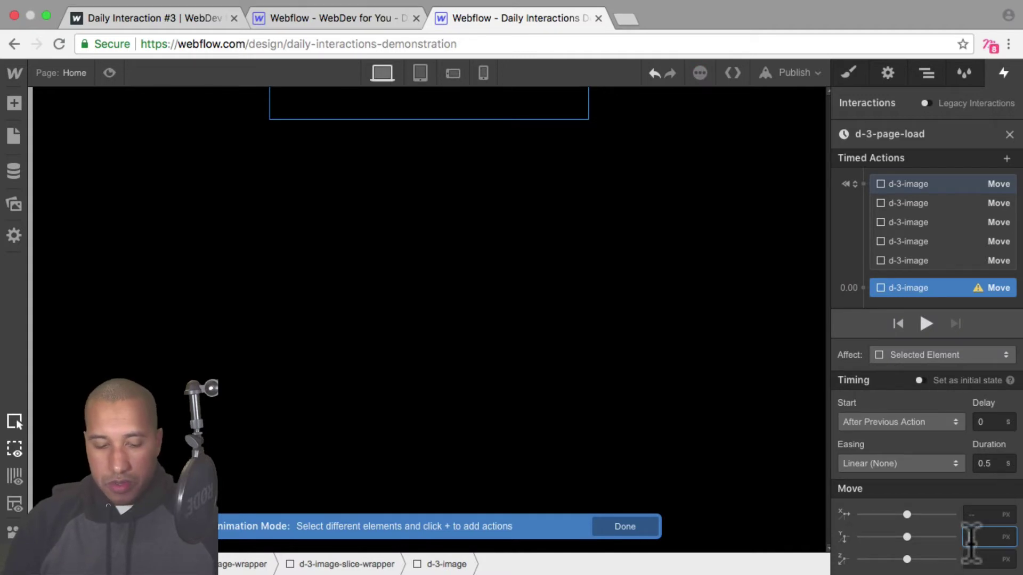
type("0%")
key("shift+Return")
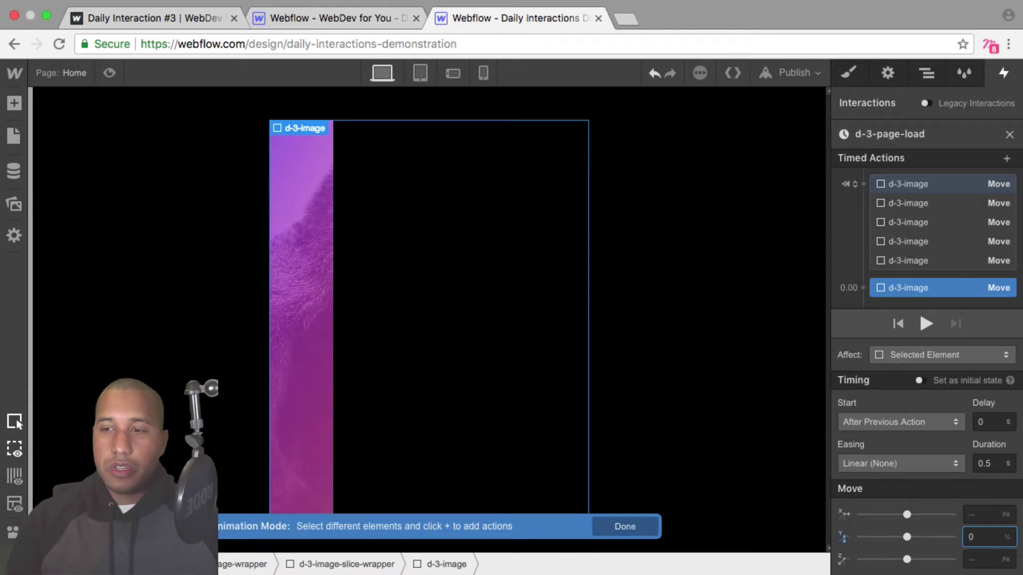
left_click(874, 462)
scroll(879, 474, "down", 3)
left_click(879, 491)
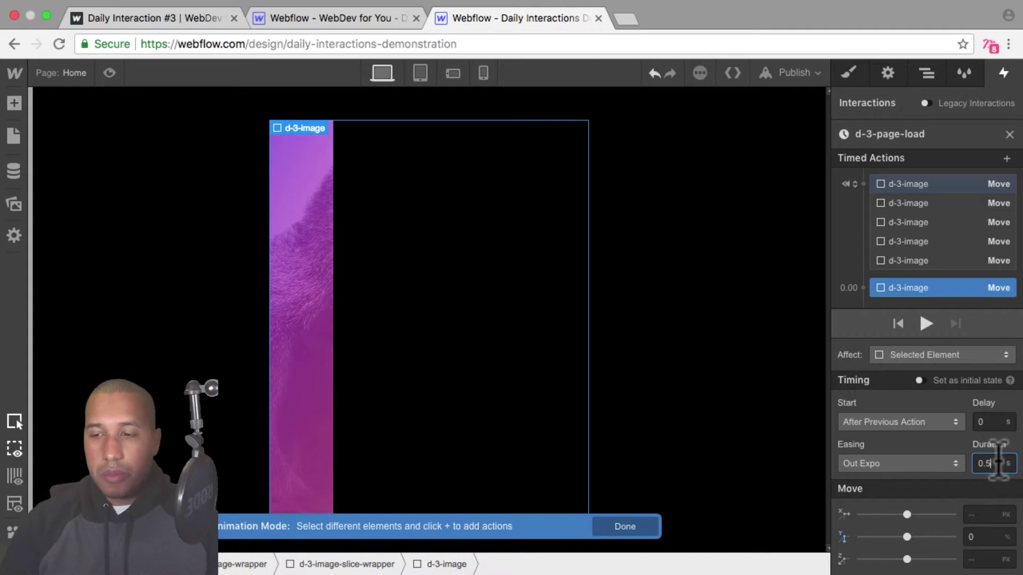
- Duplicate the first slice's 0% Move action and change the copy's target to the second slice's d-3-image
right_click(931, 284)
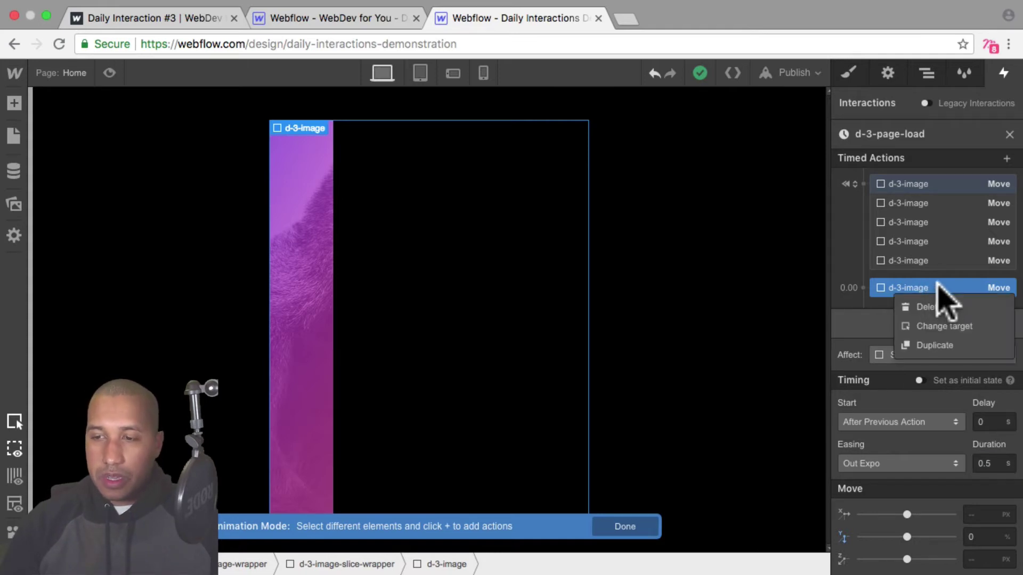
left_click(950, 346)
right_click(939, 269)
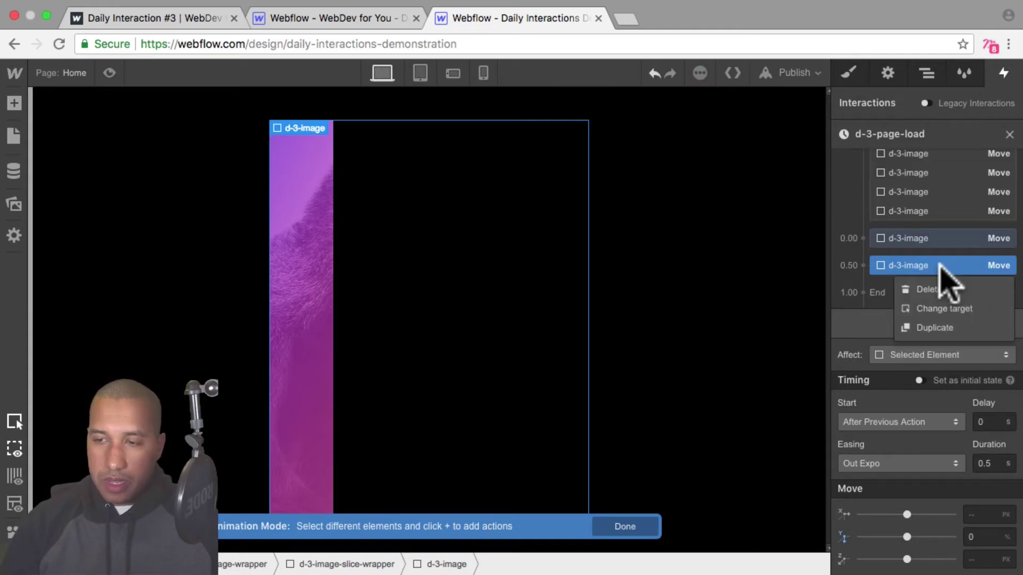
left_click(980, 308)
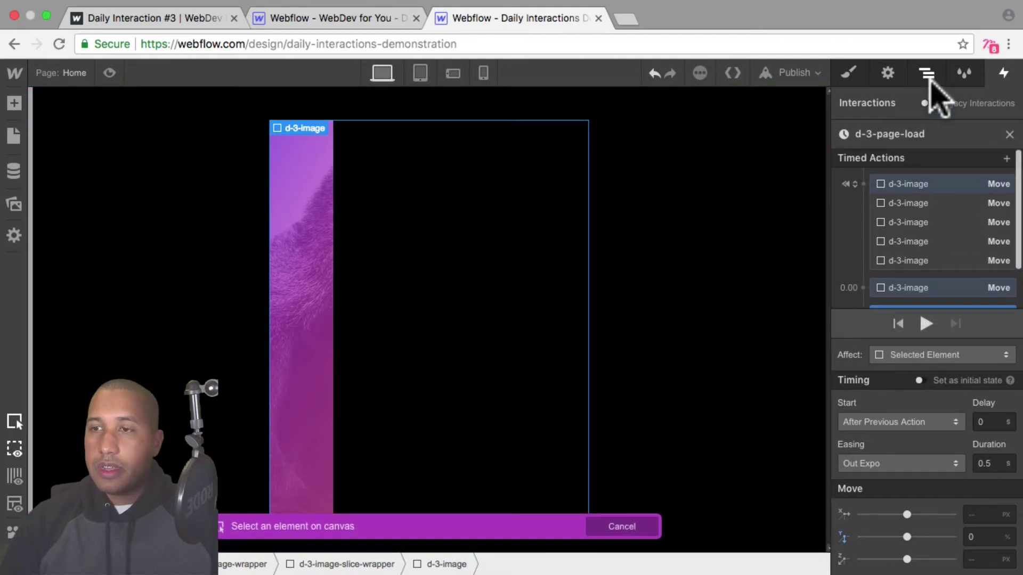
left_click(928, 74)
left_click(920, 246)
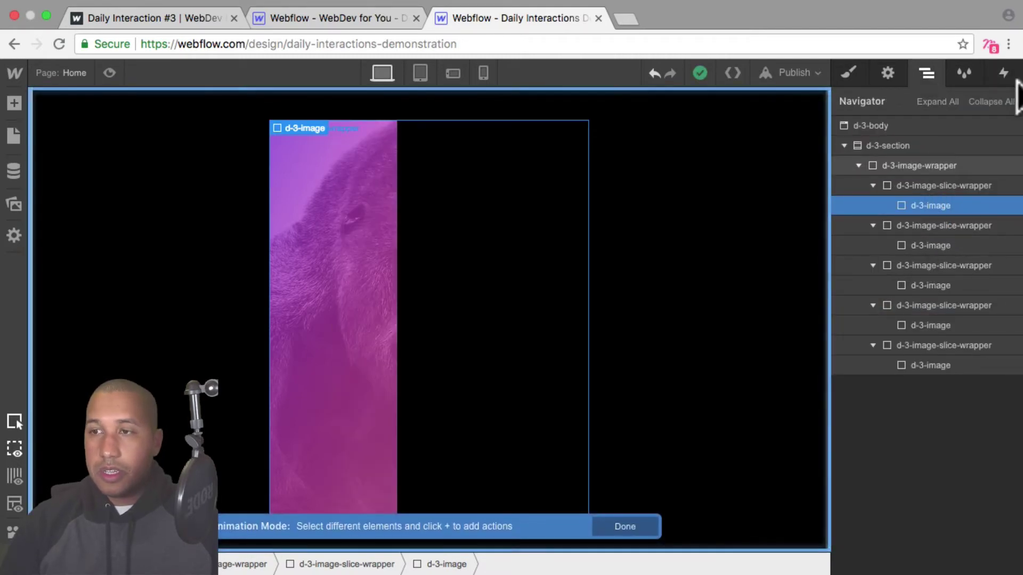
left_click(1004, 73)
- Duplicate the second slice's 0% Move action and change the copy's target to the third slice's d-3-image
right_click(934, 264)
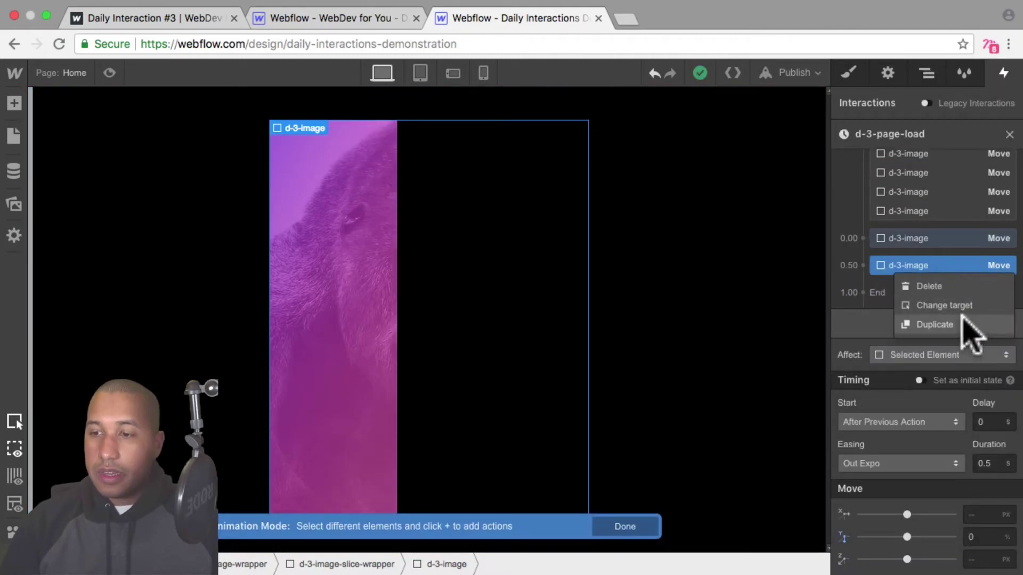
left_click(962, 322)
right_click(939, 265)
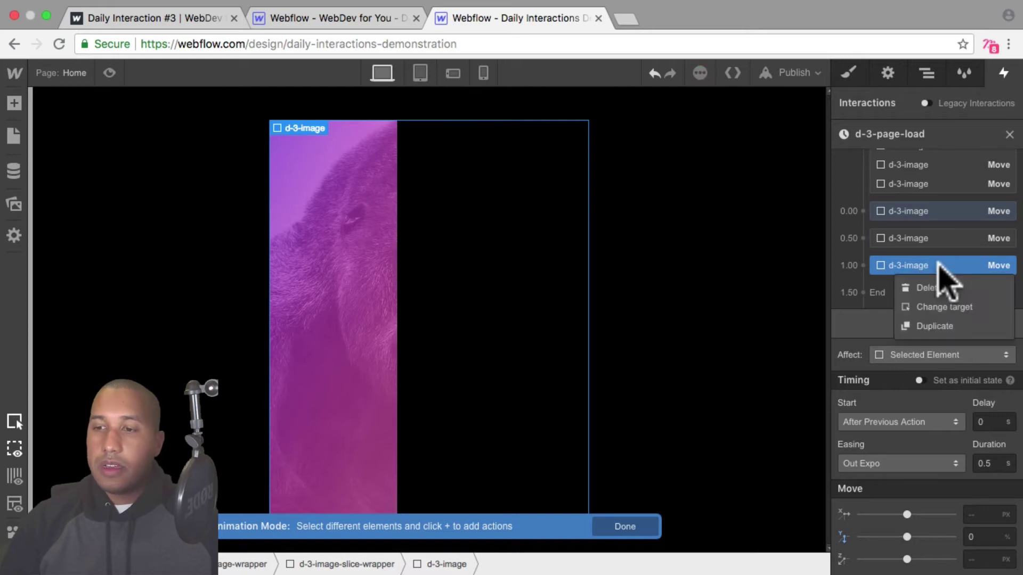
left_click(990, 307)
left_click(927, 73)
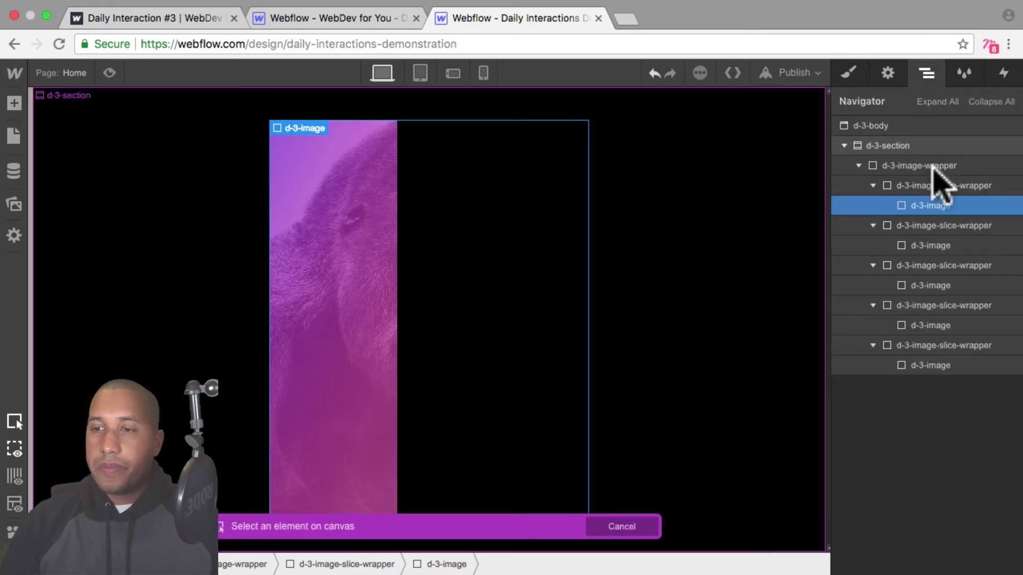
left_click(936, 285)
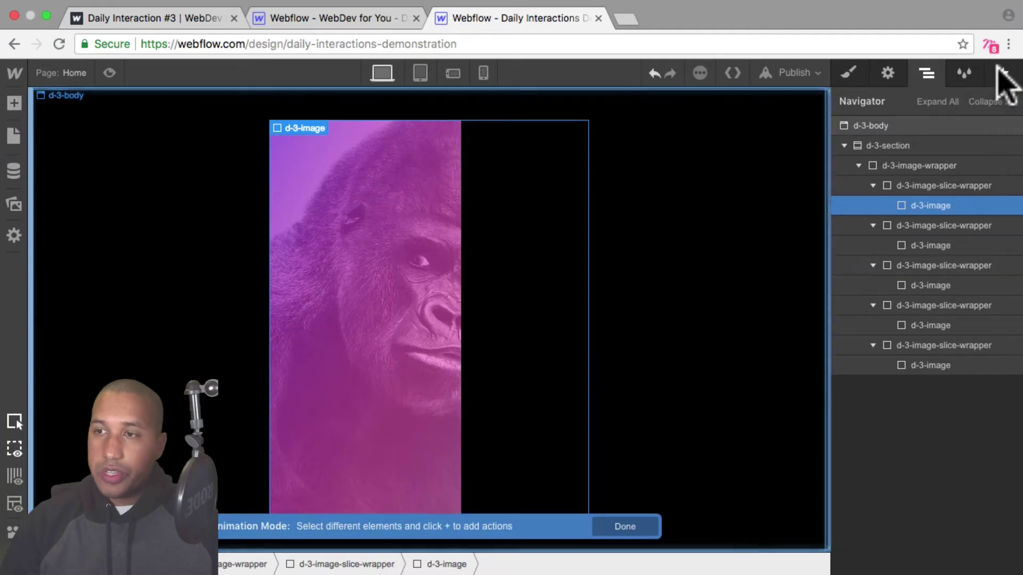
left_click(1004, 73)
- Duplicate the third slice's 0% Move action and change the copy's target to the fourth slice's d-3-image
right_click(925, 265)
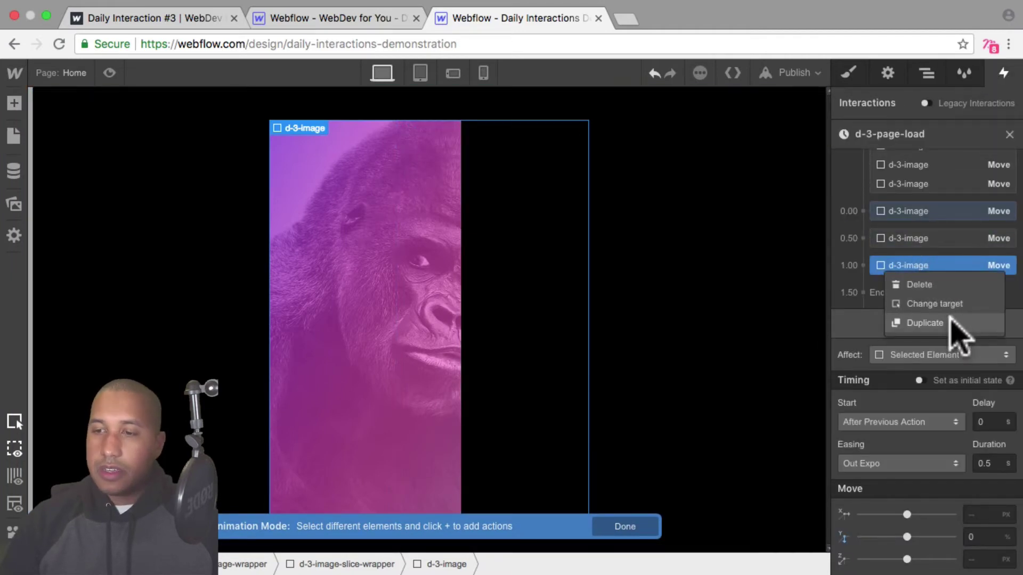
left_click(951, 322)
right_click(943, 265)
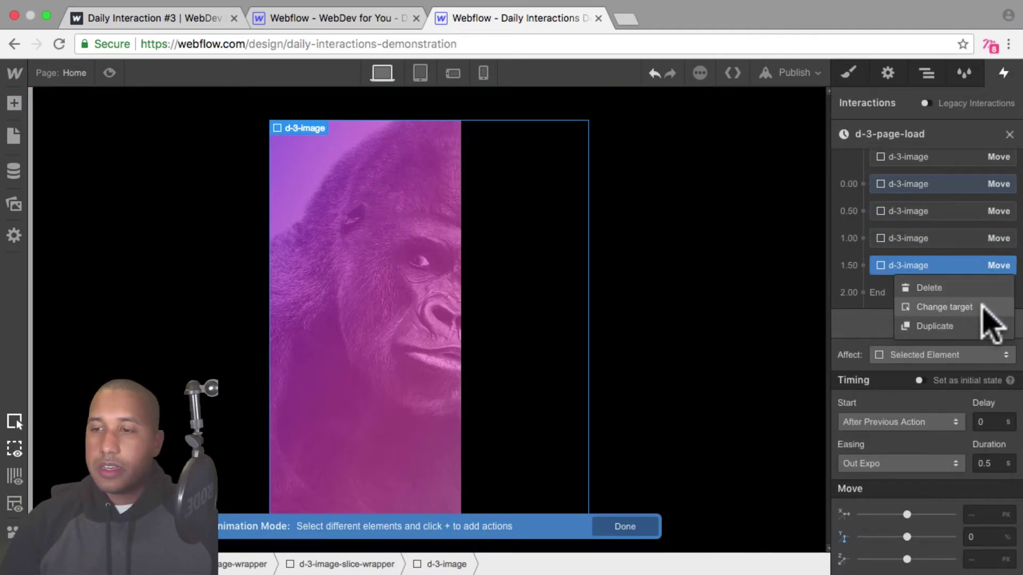
left_click(988, 306)
left_click(927, 74)
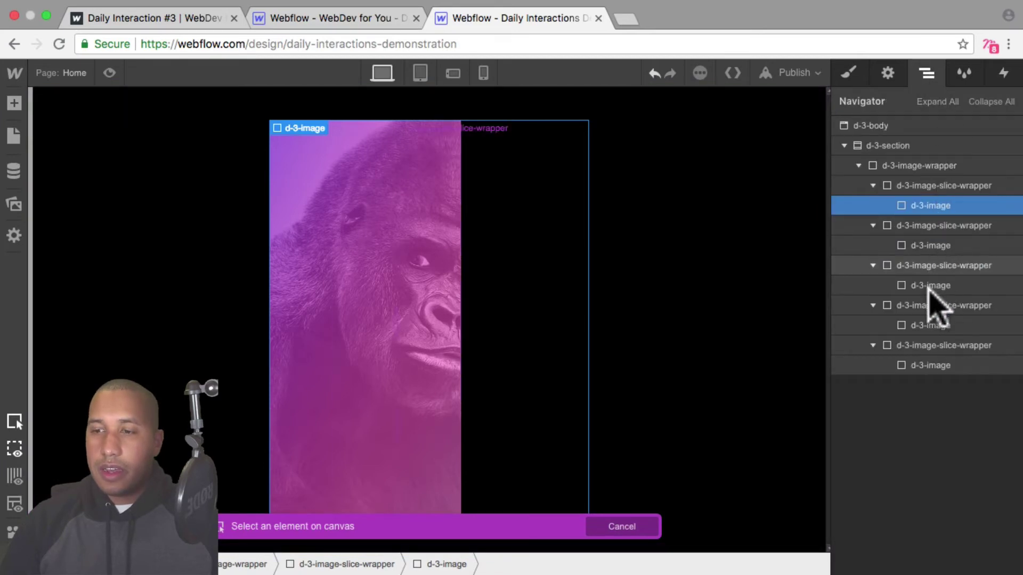
left_click(931, 325)
left_click(1004, 73)
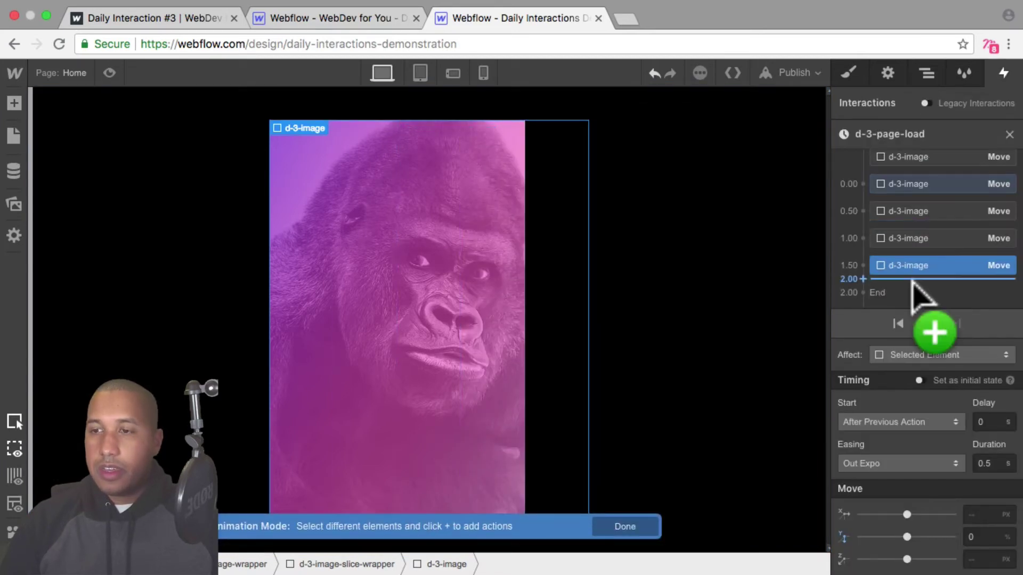
- Duplicate the fourth slice's 0% Move action and change the copy's target to the fifth slice's d-3-image
right_click(909, 265)
left_click(936, 325)
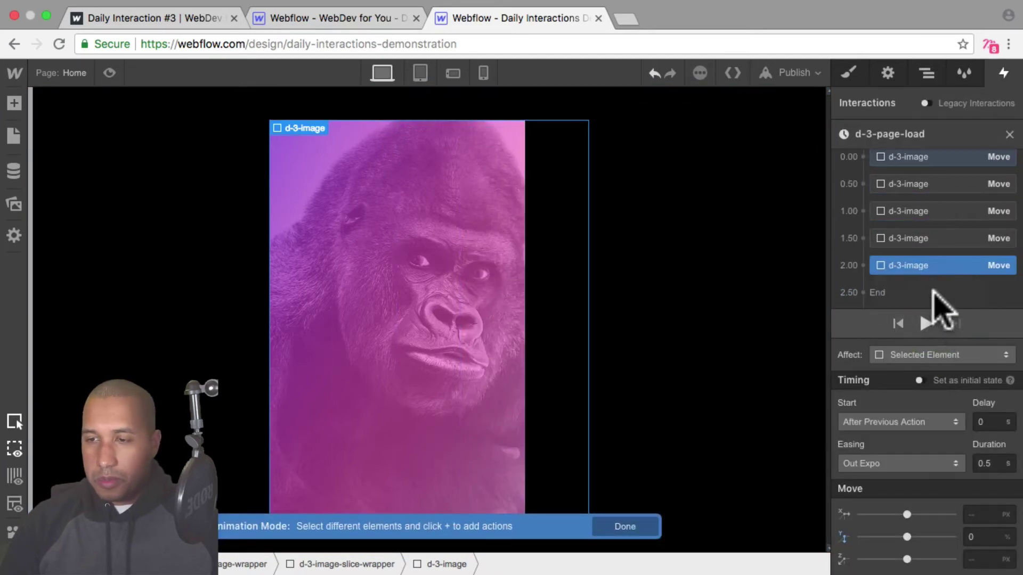
right_click(928, 267)
left_click(976, 306)
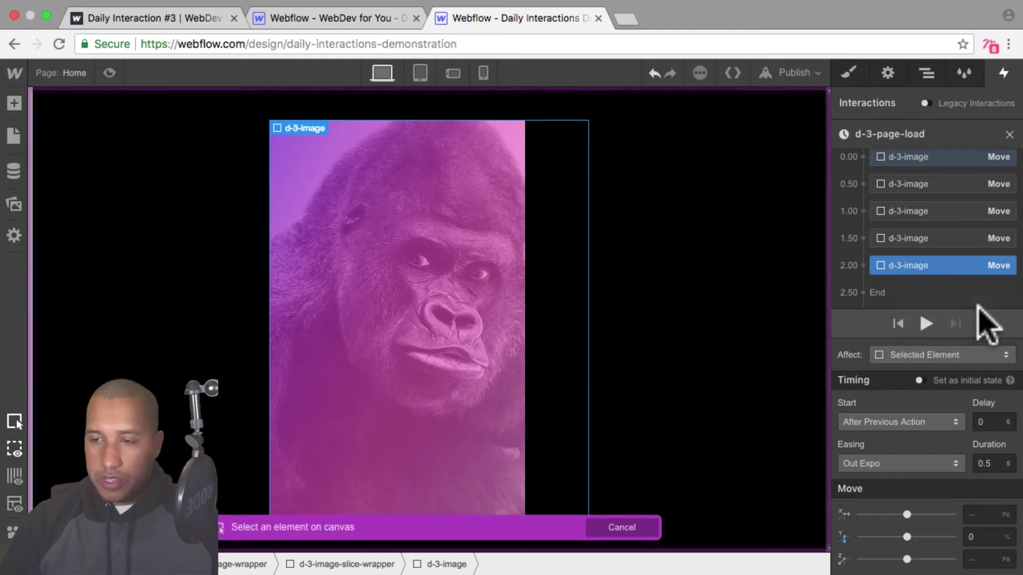
left_click(926, 75)
left_click(937, 365)
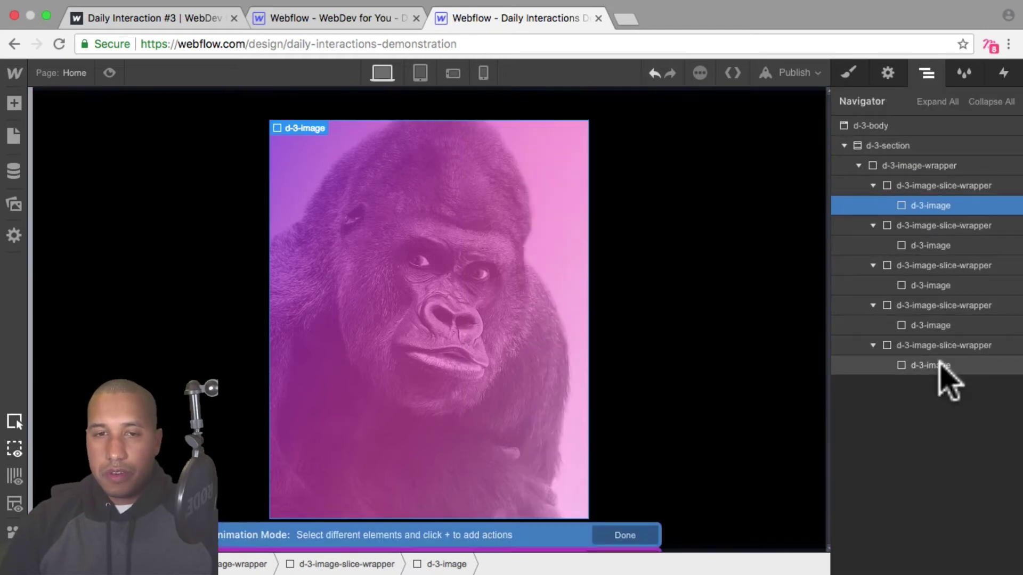
left_click(1004, 74)
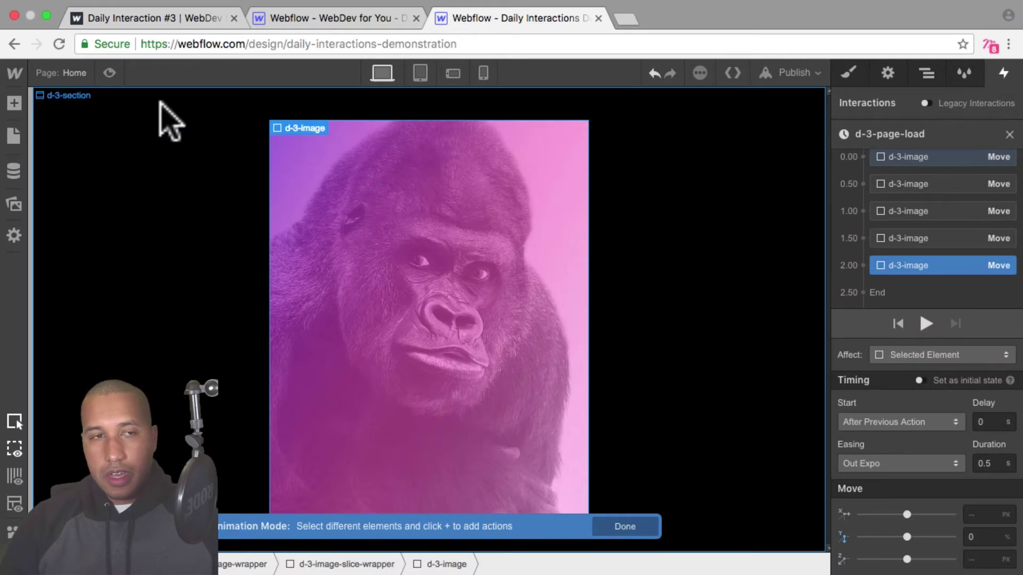
- Preview the page-load animation with the slices' Move actions running one after another
left_click(109, 73)
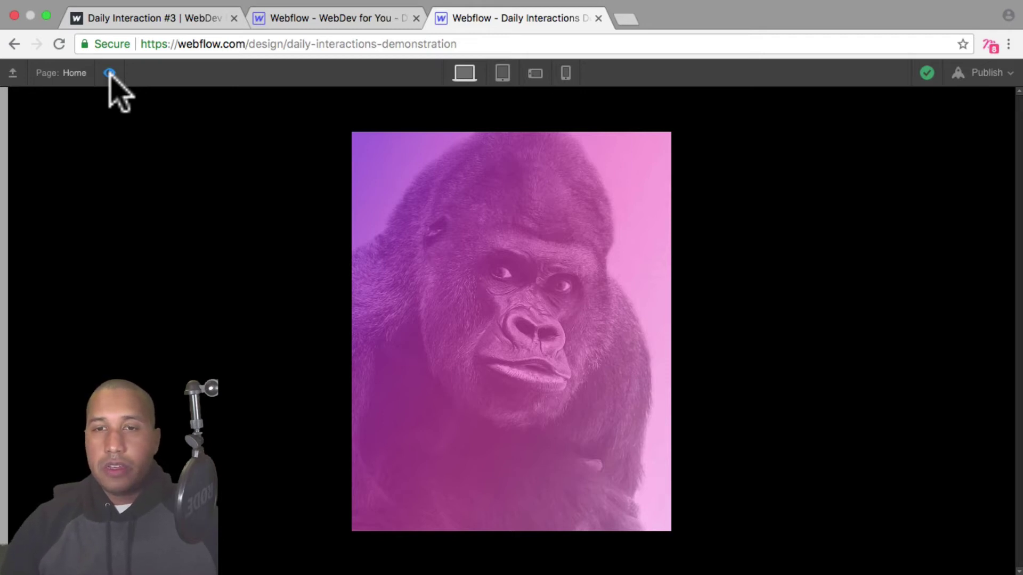
left_click(110, 73)
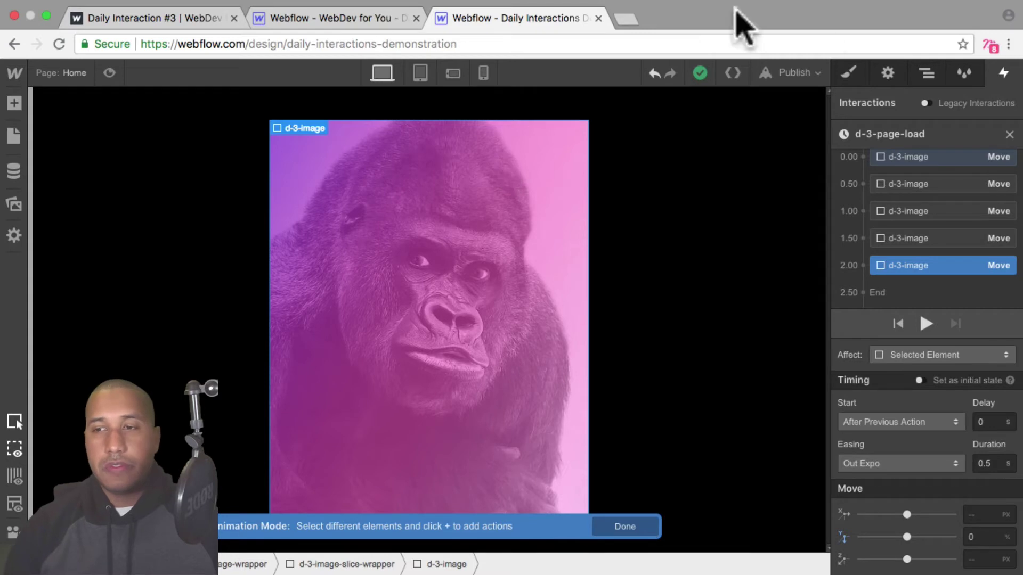
- Group the 0% Move actions of slices two to five with the first slice's so all start together, and preview the animation
left_click_drag(913, 194, 913, 258)
left_click(109, 72)
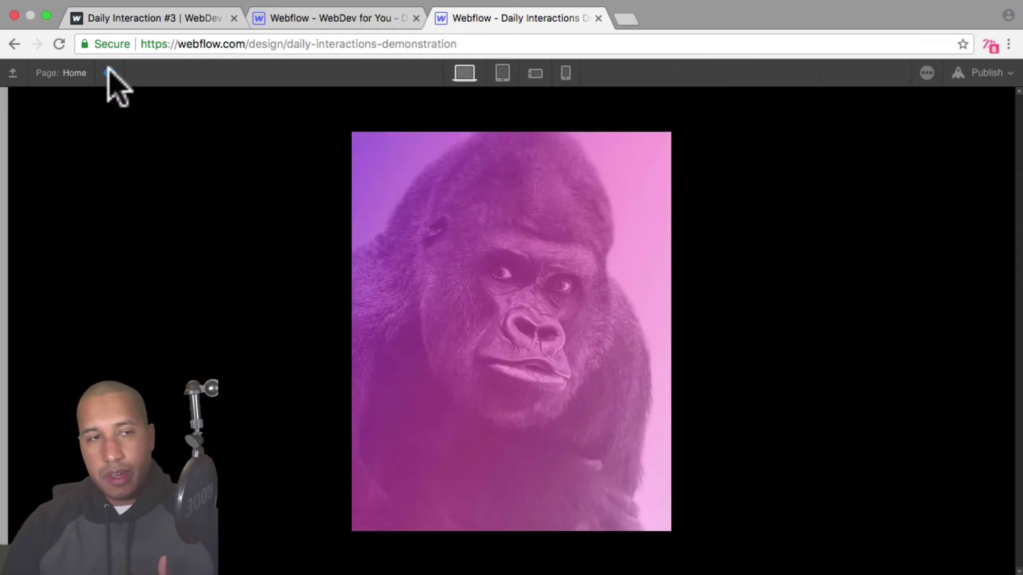
left_click(109, 72)
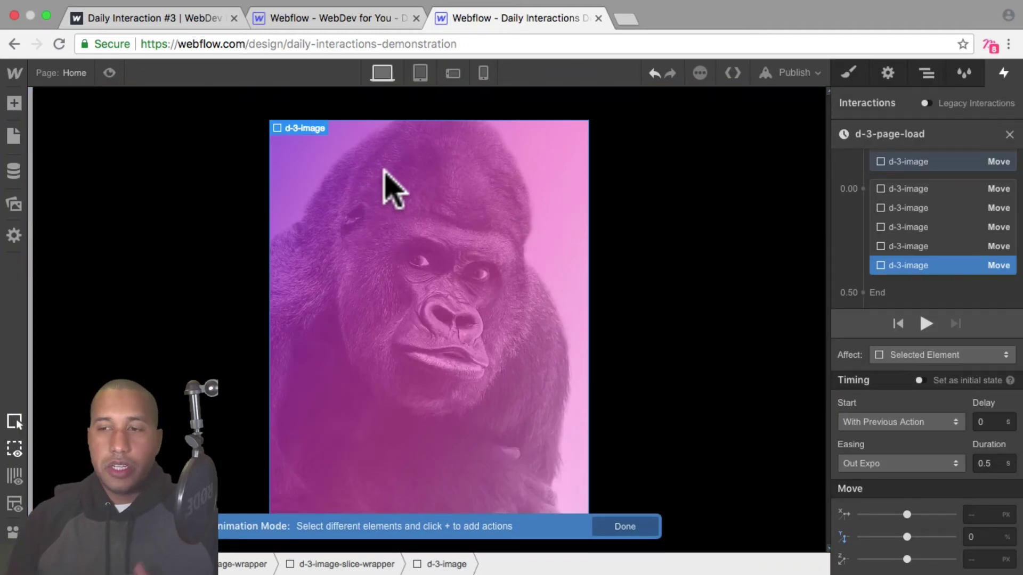
- Review the timing of the five grouped 0% Move actions, slice by slice
left_click(908, 248)
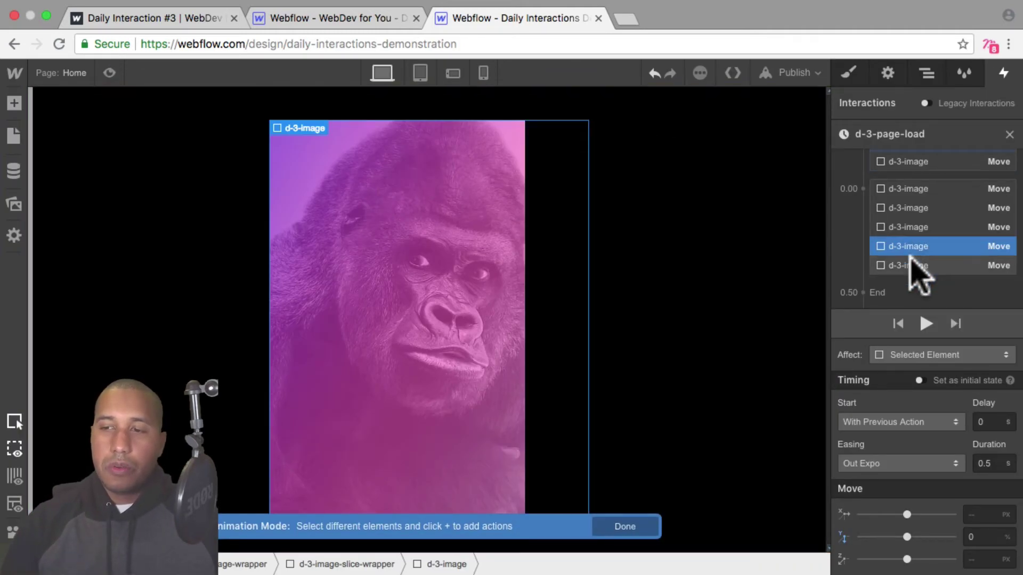
left_click(911, 265)
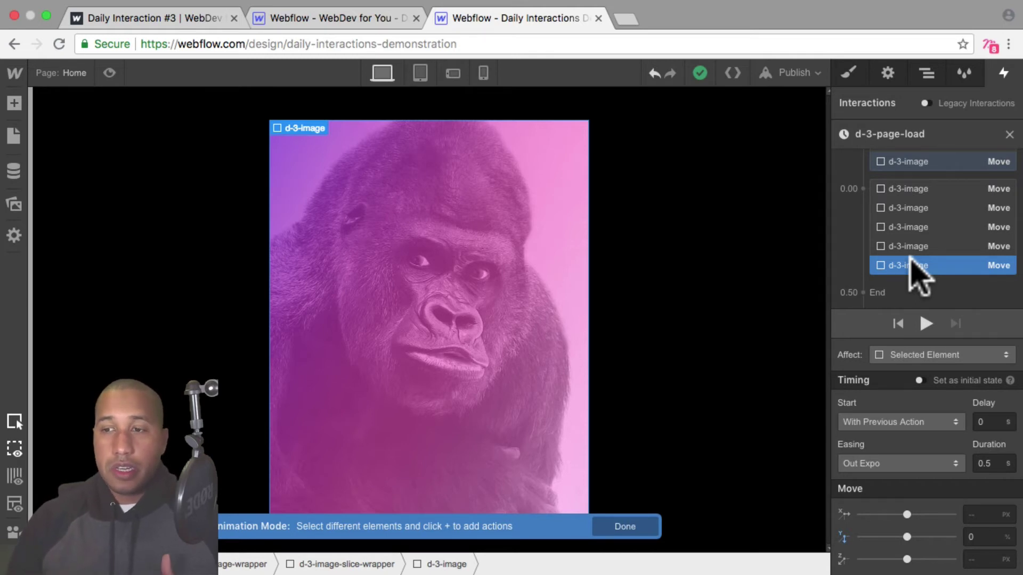
left_click(913, 189)
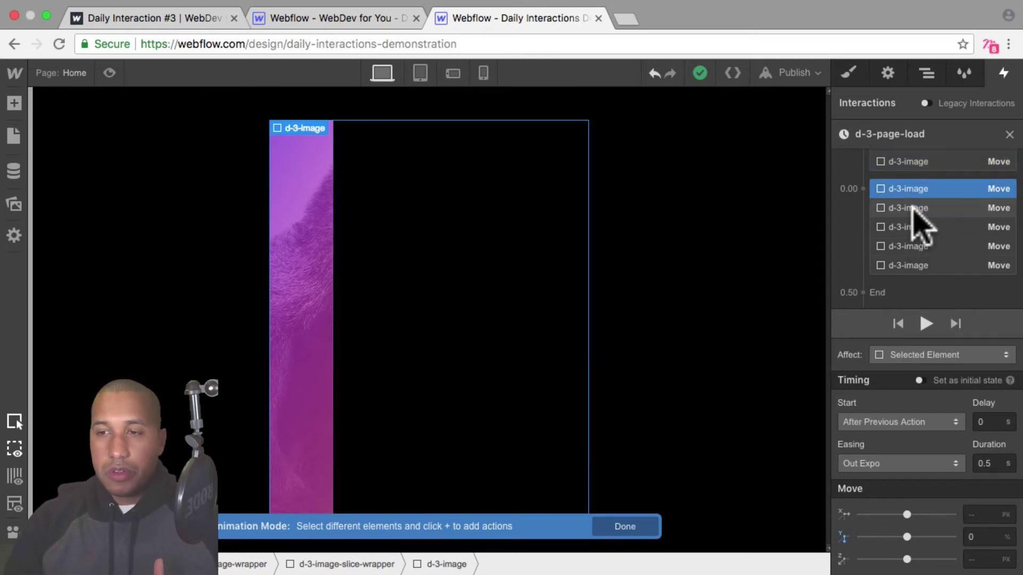
left_click(912, 208)
left_click(912, 227)
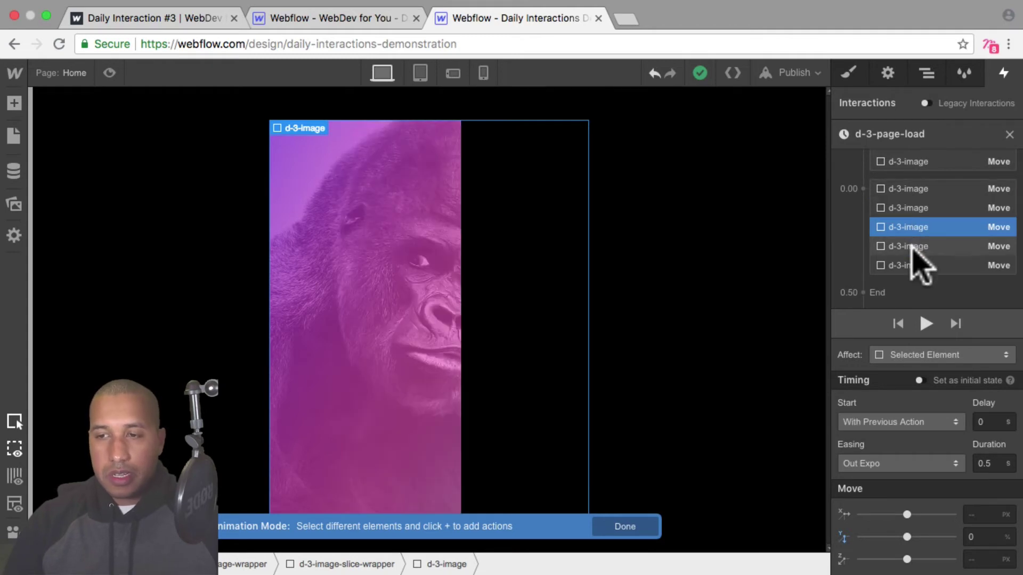
left_click(911, 247)
left_click(914, 265)
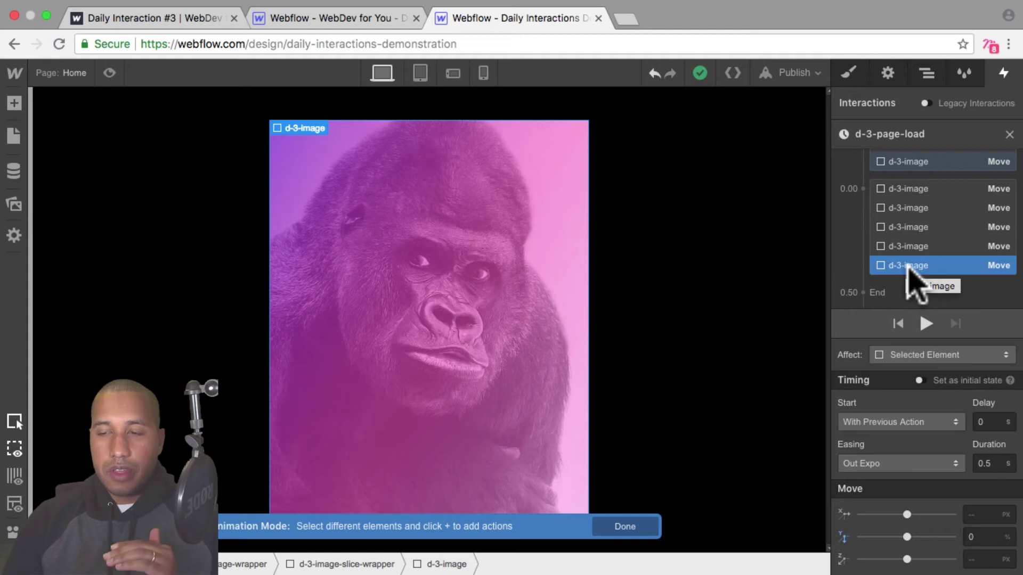
- Set the delay of the fifth slice's 0% Move action to 1 s
left_click_drag(906, 266, 906, 281)
left_click(986, 422)
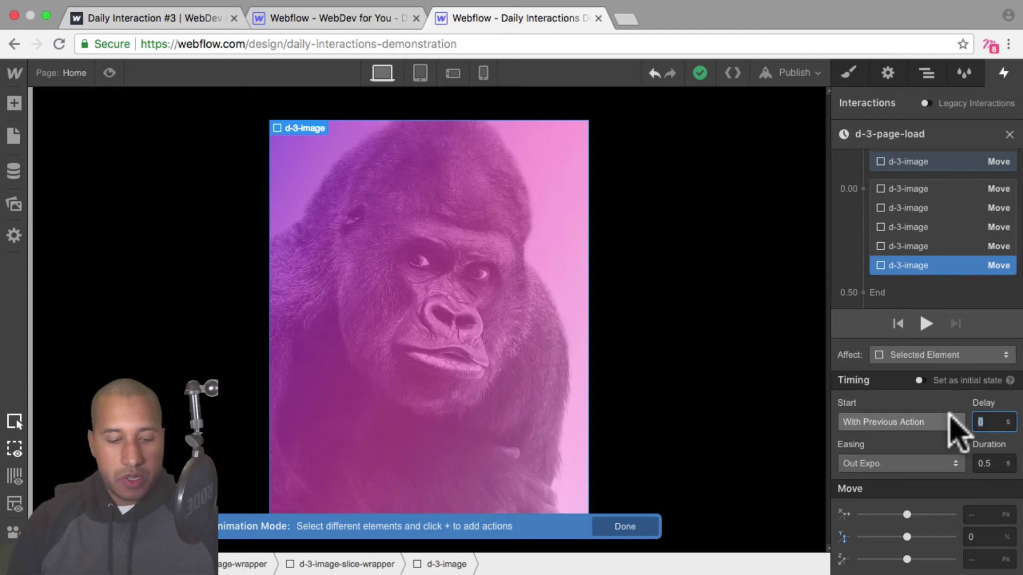
type("1")
key("Return")
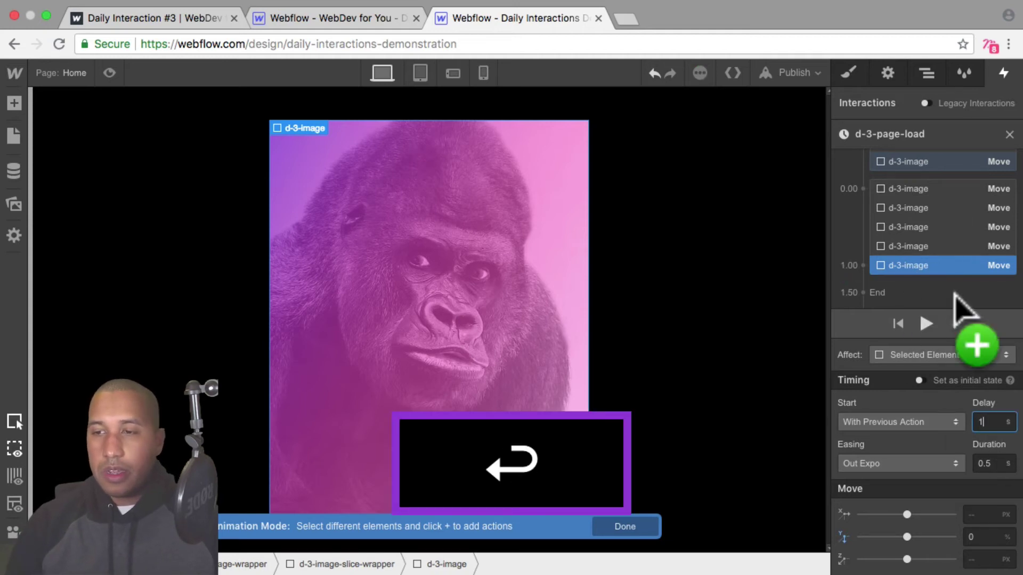
- Set the delay of the 0% Move action to 0.8 s for the fourth slice and 0.6 s for the third
left_click(934, 245)
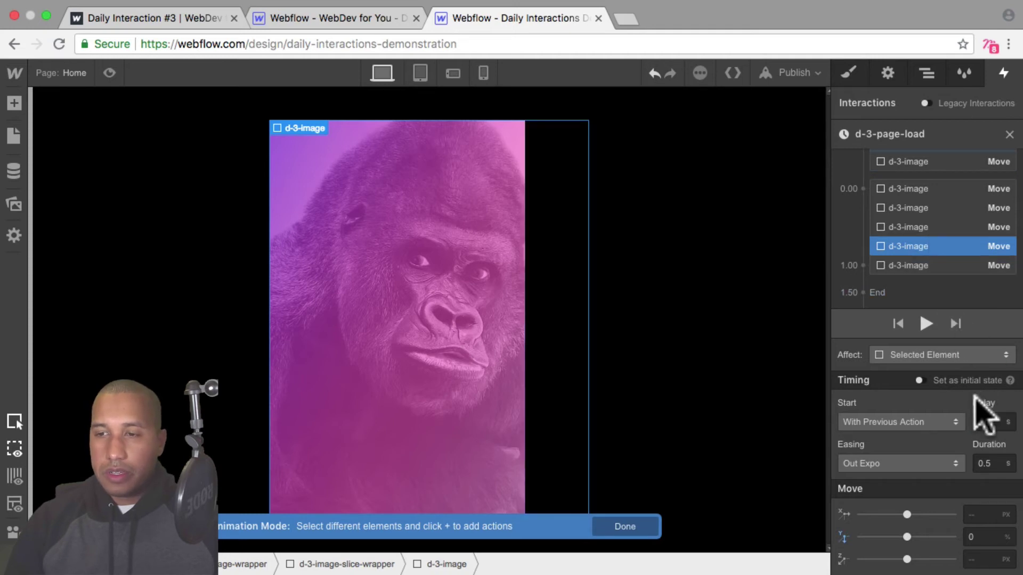
type(".8")
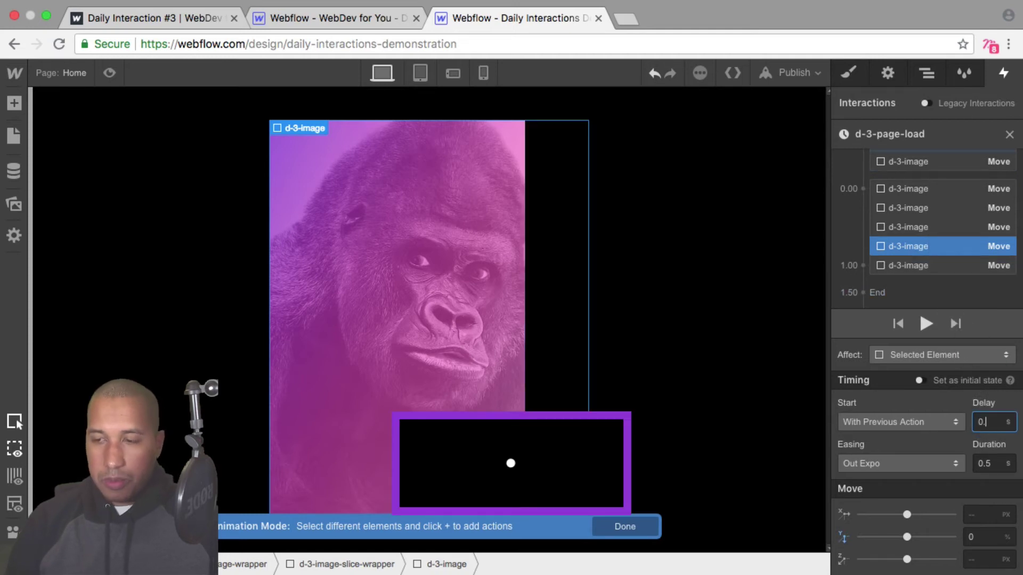
key("Return")
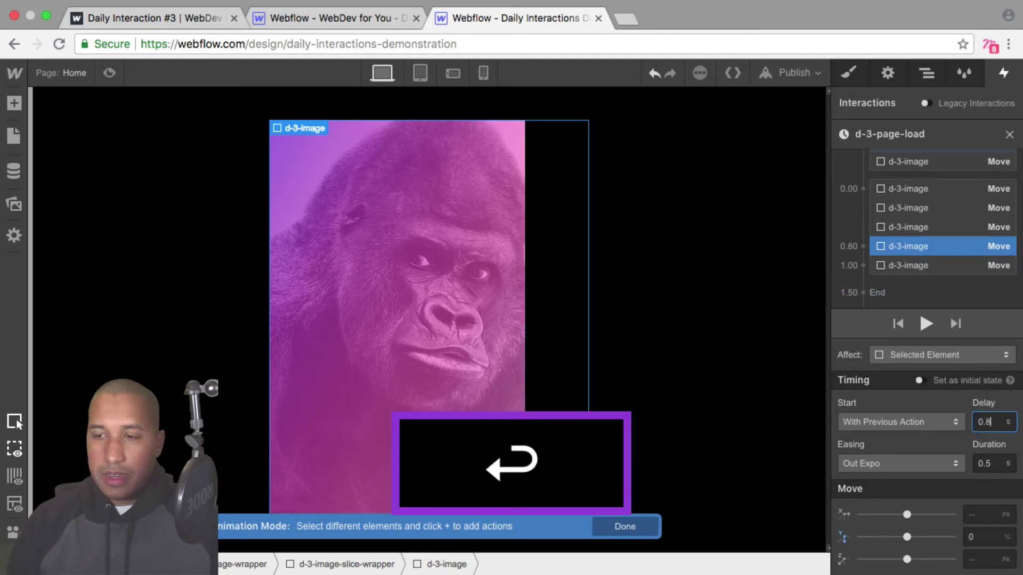
left_click(914, 226)
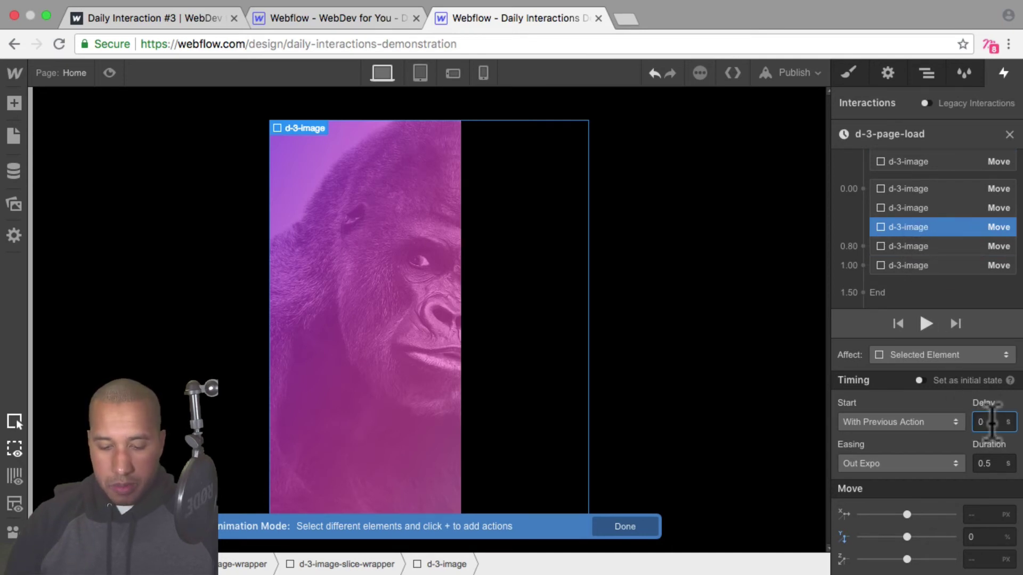
type(".6")
key("Return")
- Set the delay of the 0% Move action to 0.4 s for the second slice and 0.2 s for the first
left_click(952, 209)
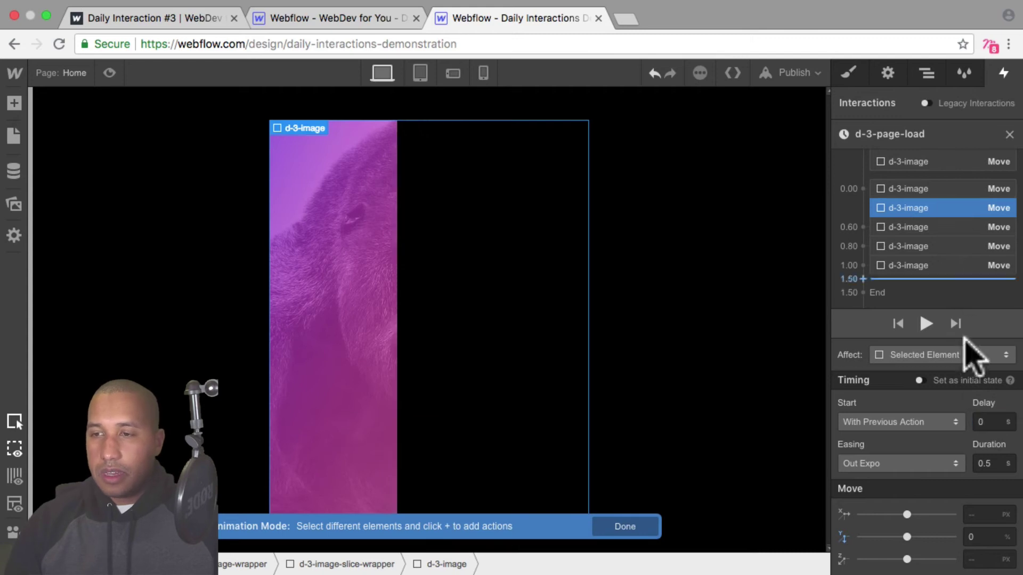
left_click(994, 422)
type(".4")
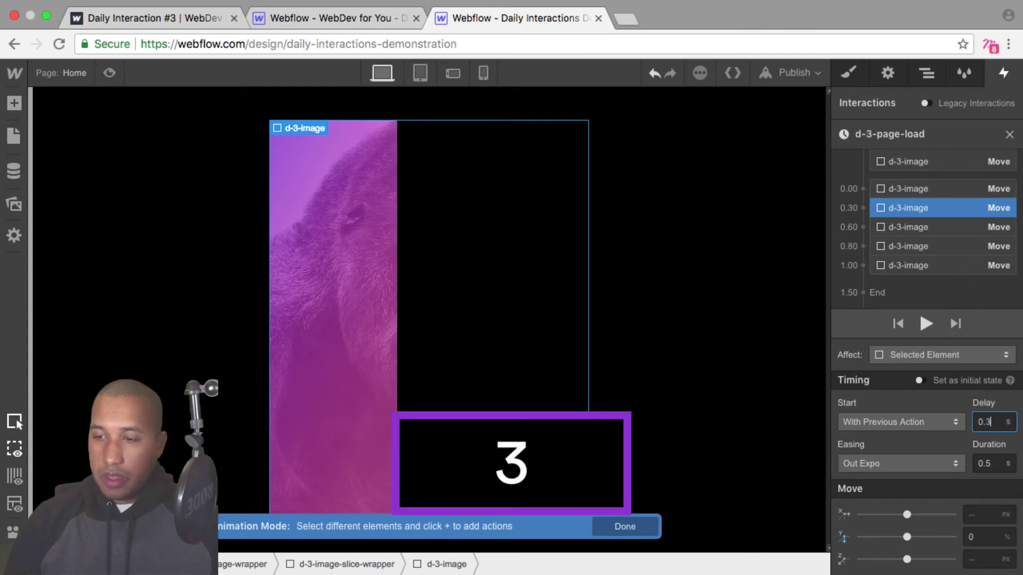
key("Return")
left_click(955, 190)
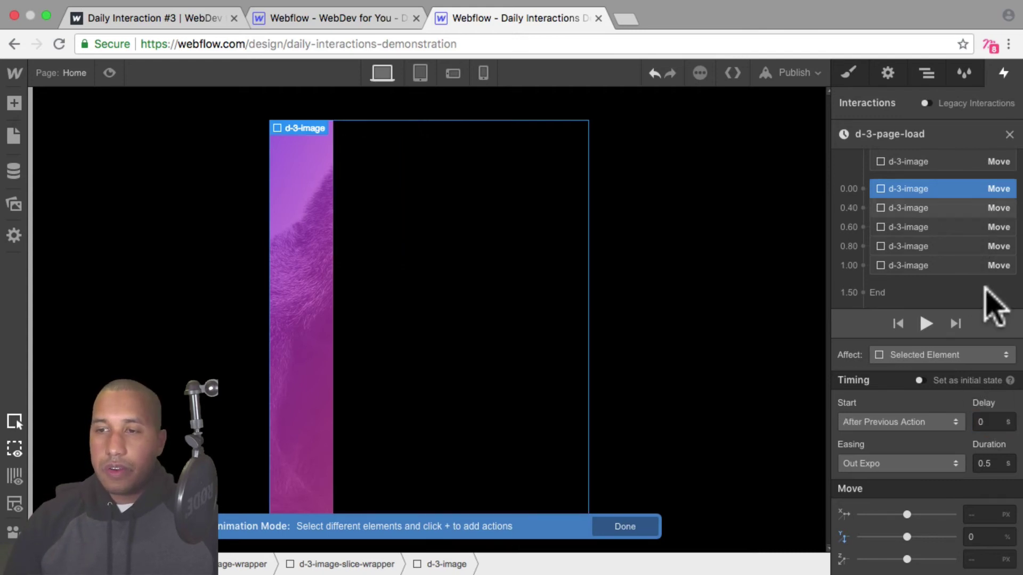
left_click(994, 422)
type(".2")
key("Return")
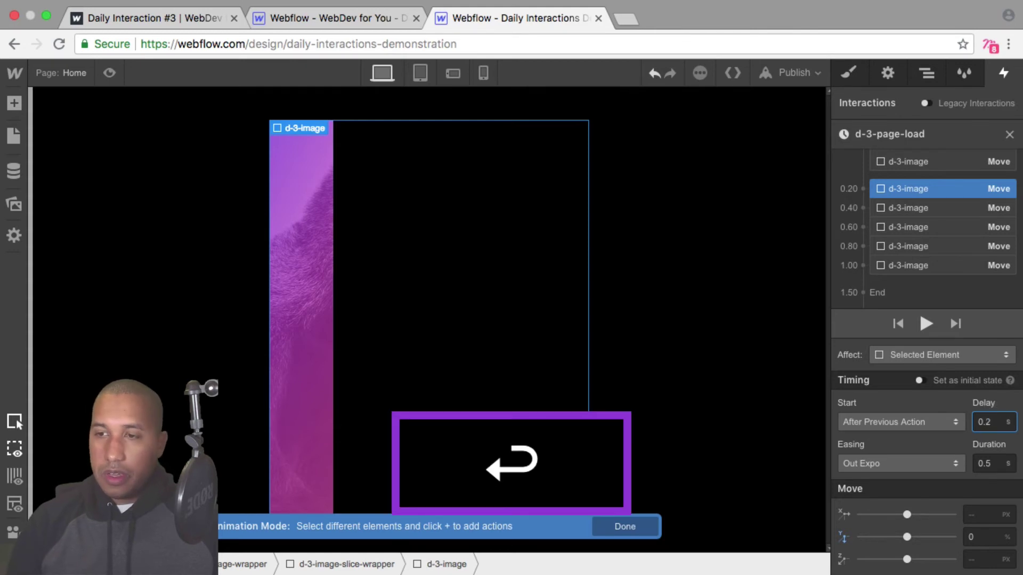
- Check the delays of the second and third slices' Move actions and preview the staggered page-load animation twice
left_click(924, 209)
left_click(926, 228)
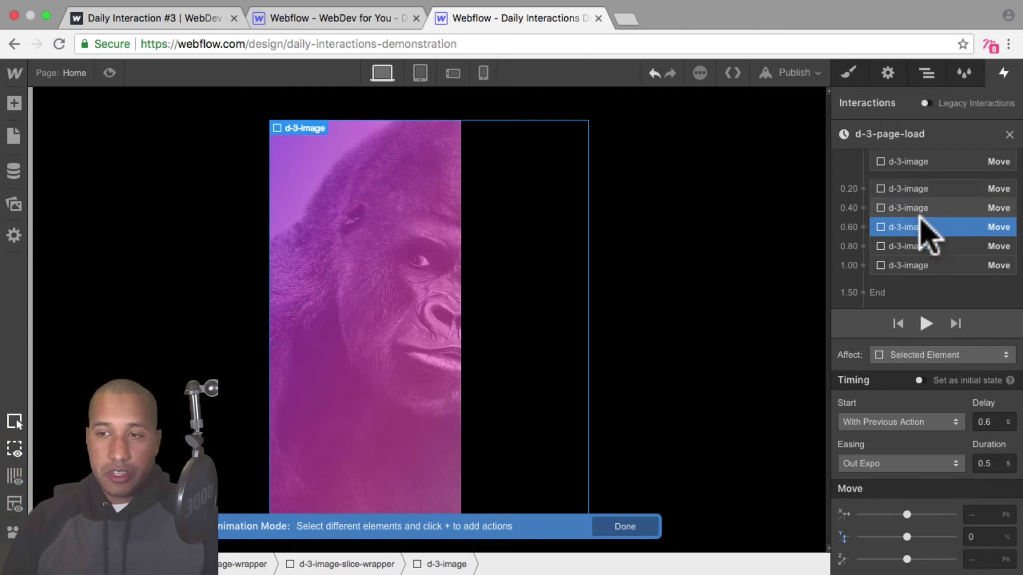
left_click(107, 72)
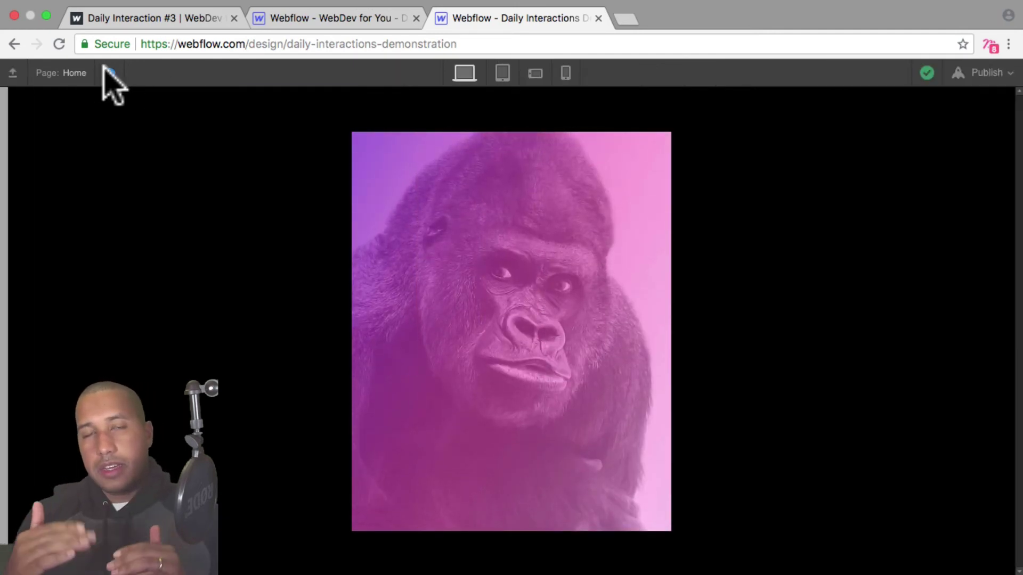
left_click(107, 73)
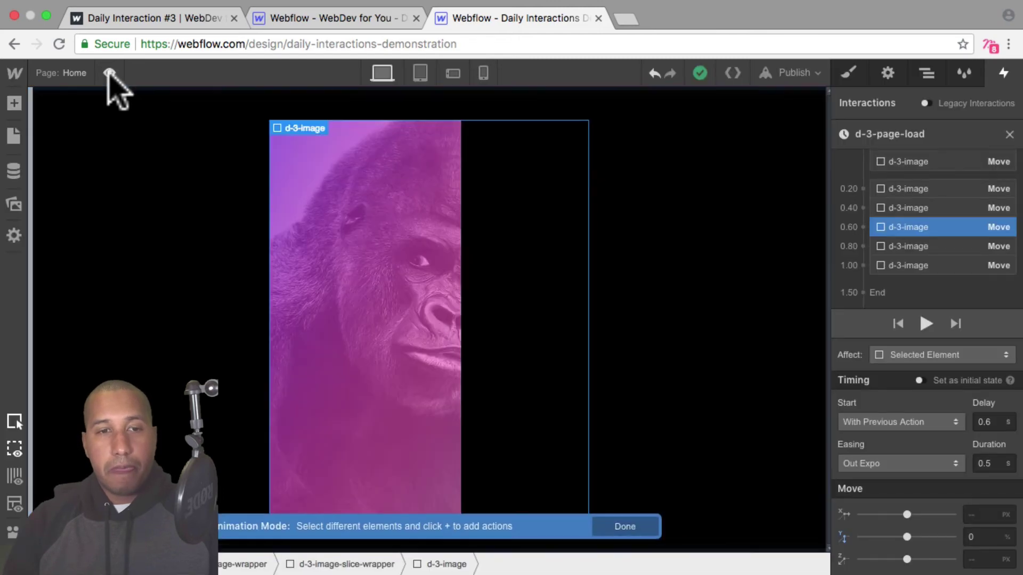
left_click(108, 72)
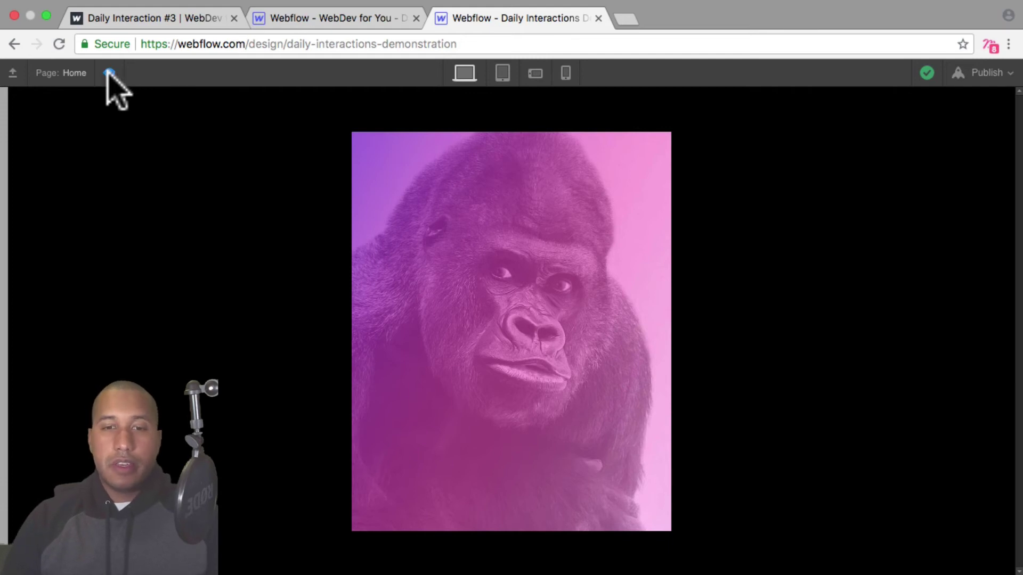
left_click(110, 71)
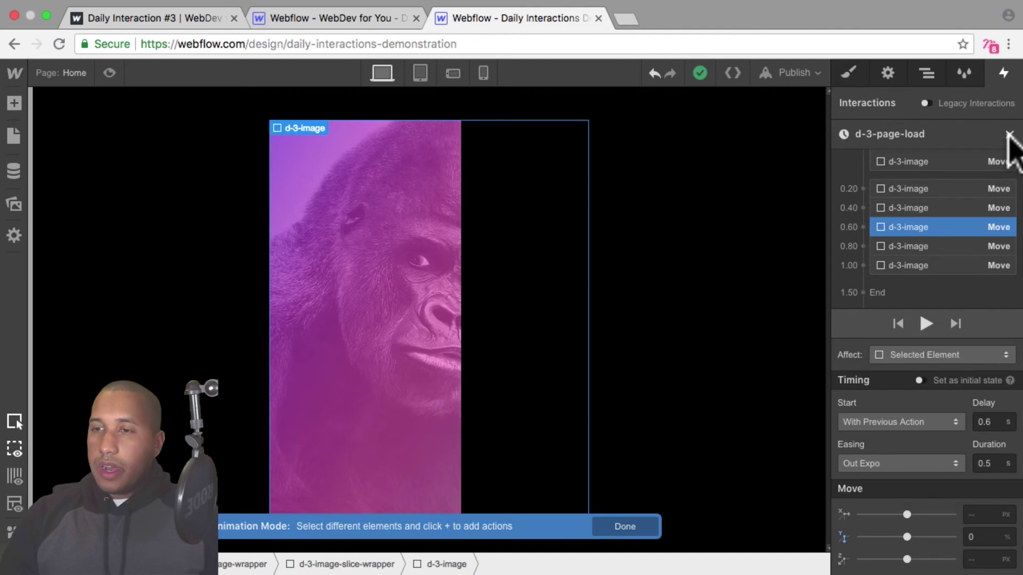
- Leave animation editing and show the styles of the d-3-image inside the first slice wrapper
left_click(926, 72)
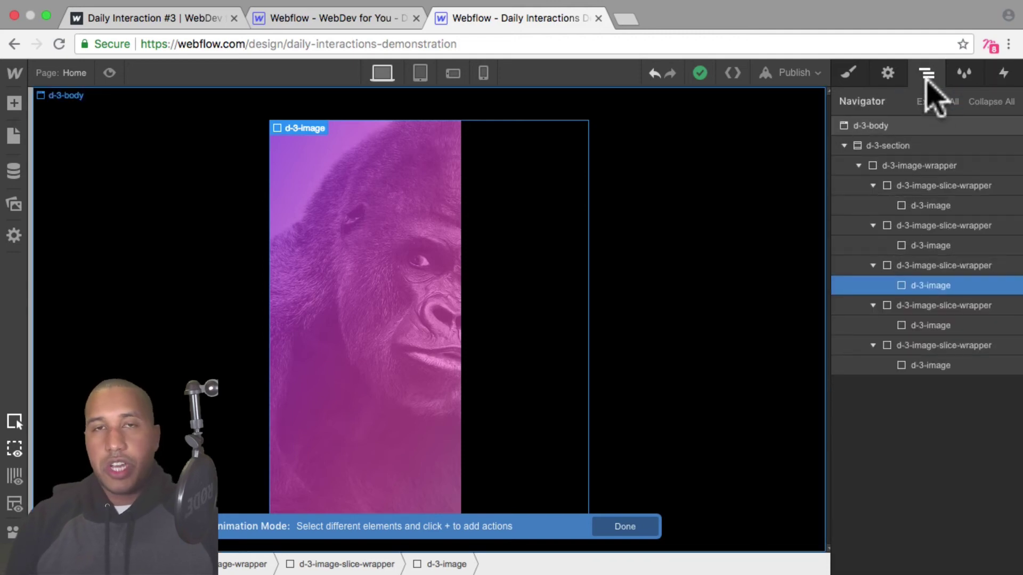
left_click(851, 71)
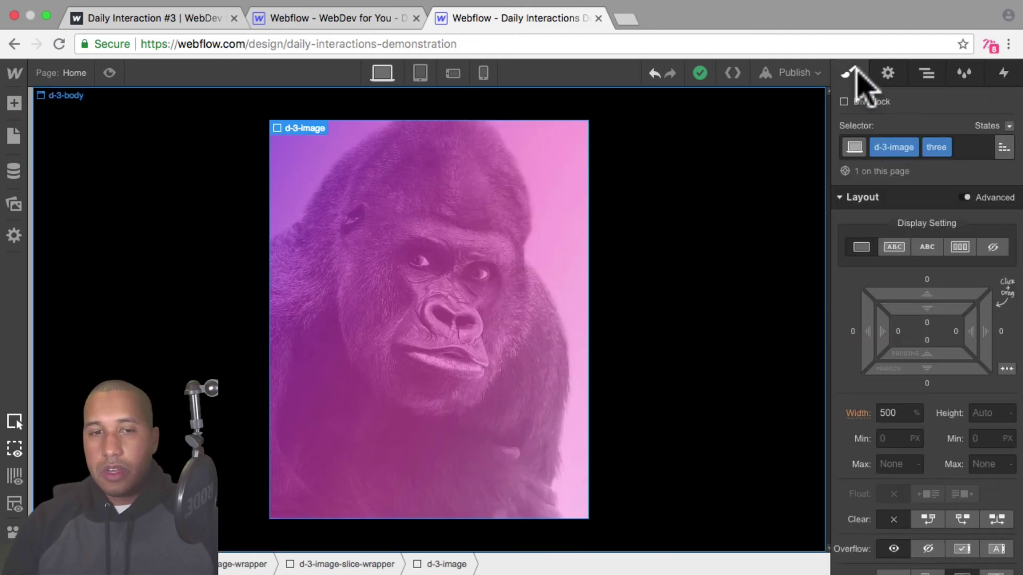
left_click(926, 73)
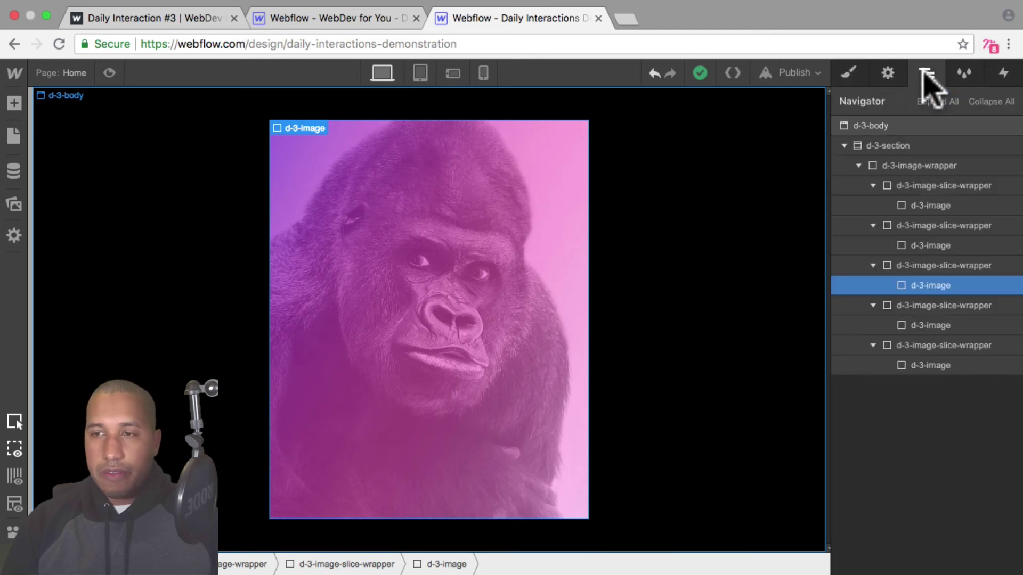
left_click(921, 206)
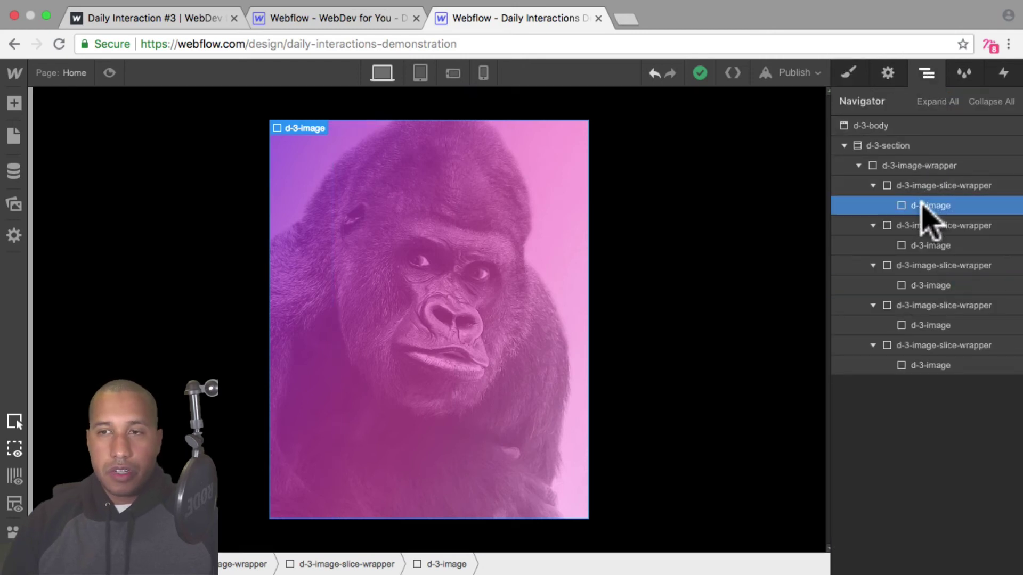
left_click(850, 73)
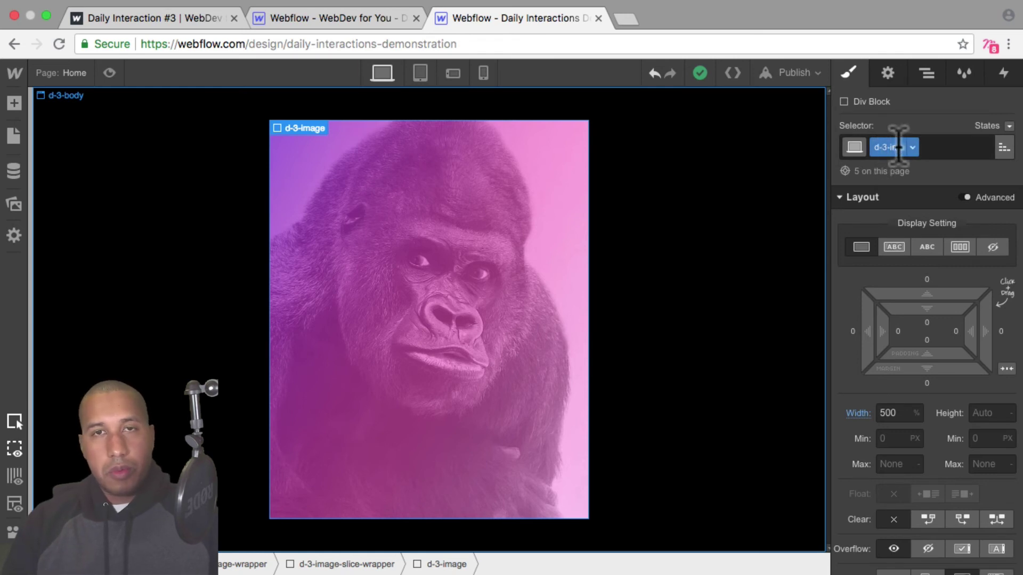
- Replace the background image of the d-3-image class with the bear picture [22]img_g1_main_8.jpg
scroll(927, 203, "down", 1)
scroll(929, 208, "down", 5)
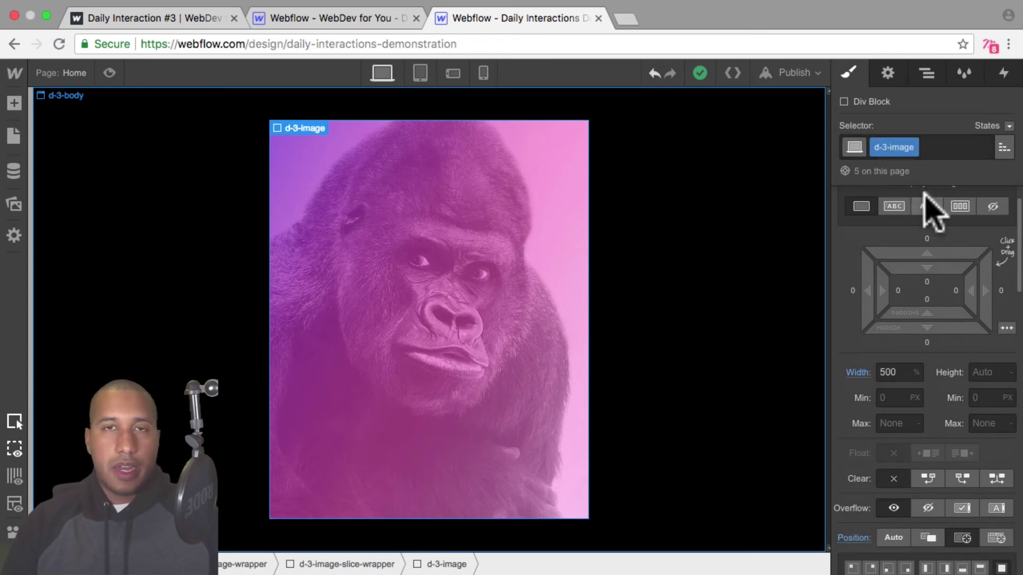
scroll(929, 208, "down", 10)
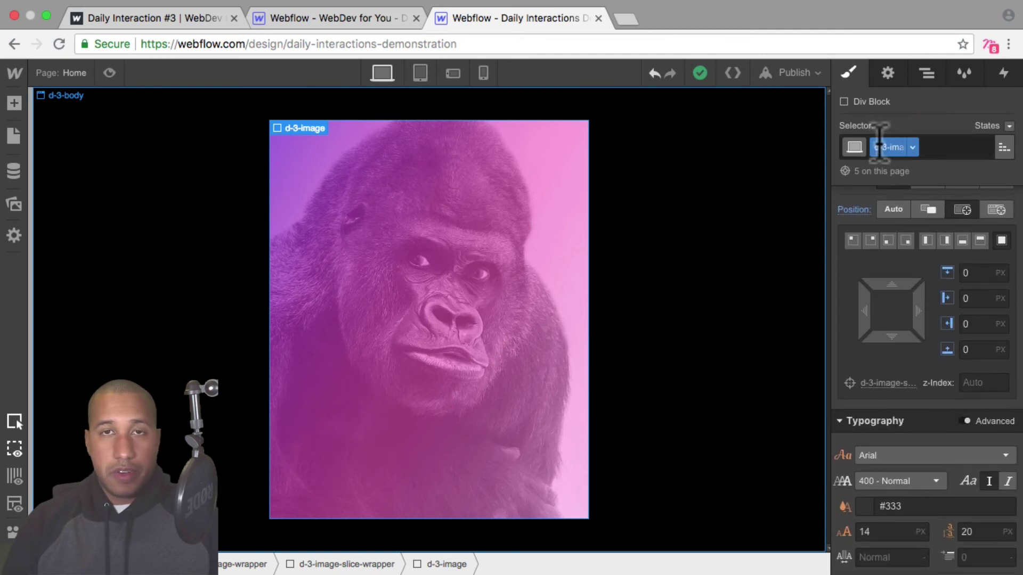
scroll(933, 227, "down", 5)
scroll(945, 251, "down", 12)
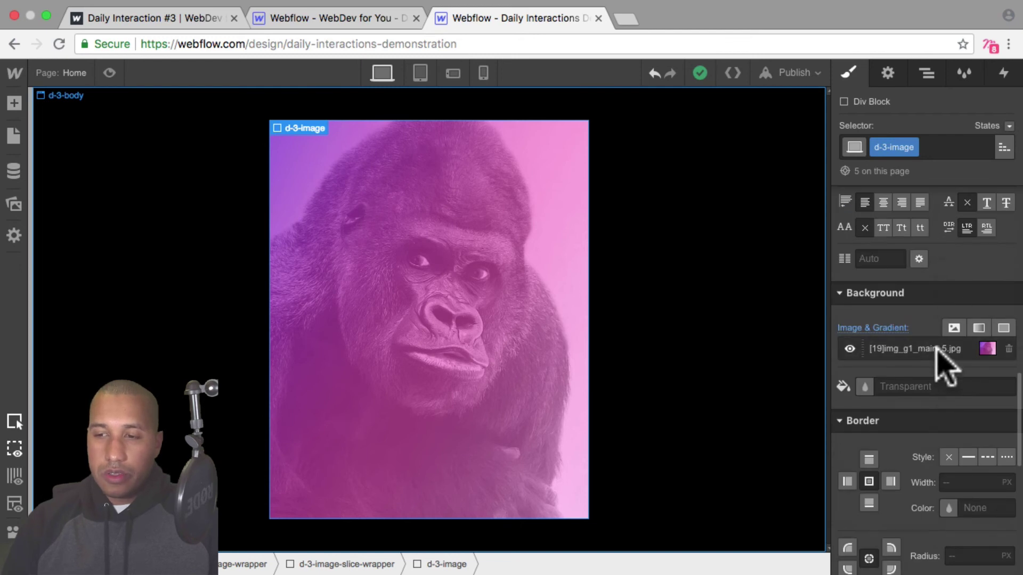
left_click(938, 350)
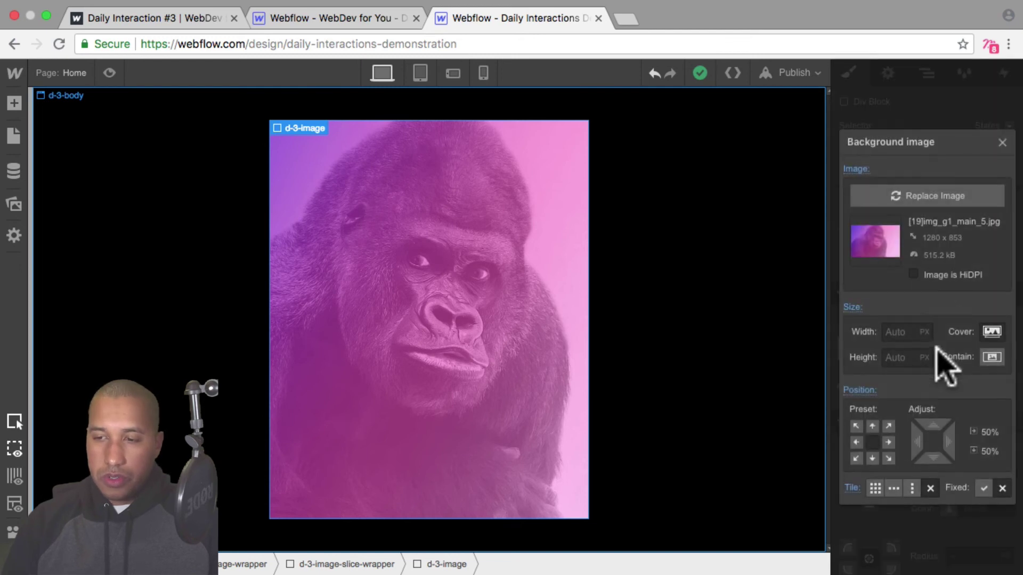
left_click(917, 195)
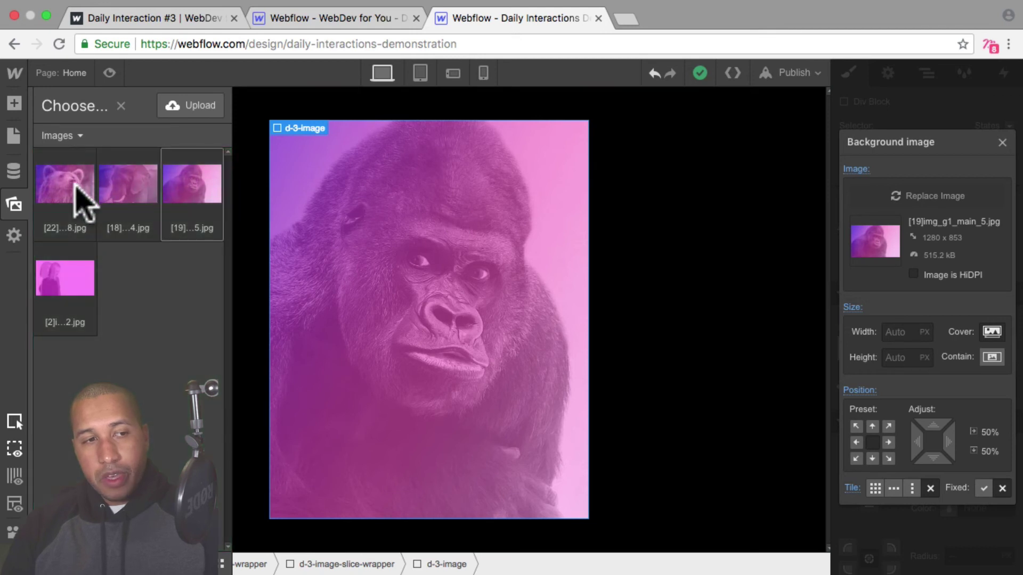
left_click(65, 187)
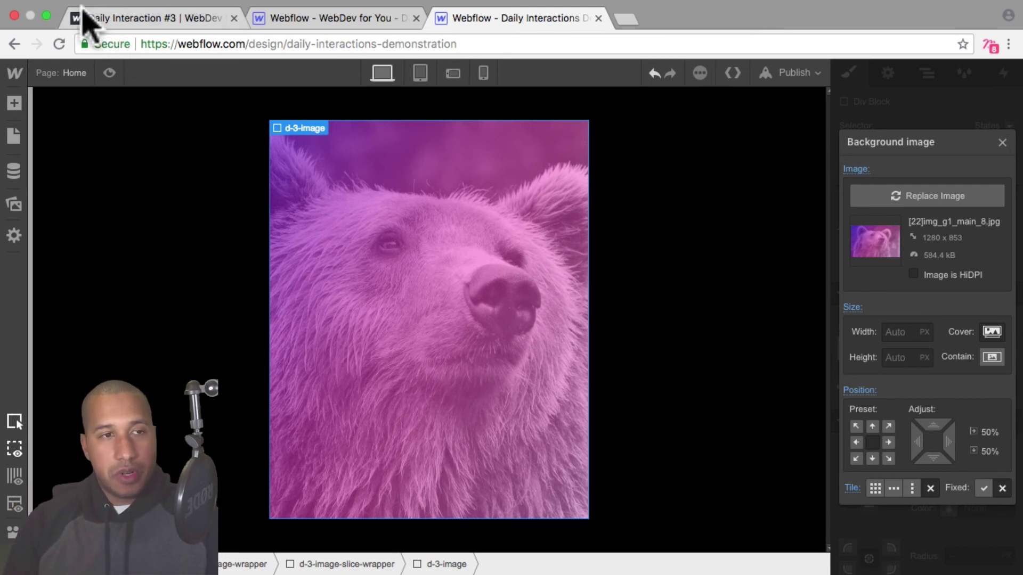
- Preview the page-load animation twice with the bear image in the slices and return to the editor
left_click(109, 73)
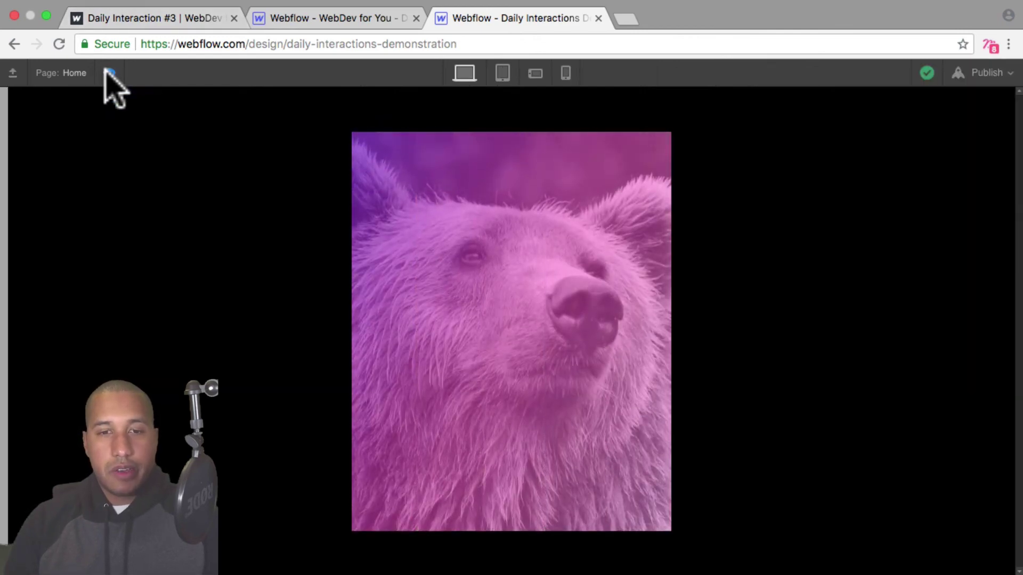
left_click(109, 73)
left_click(110, 73)
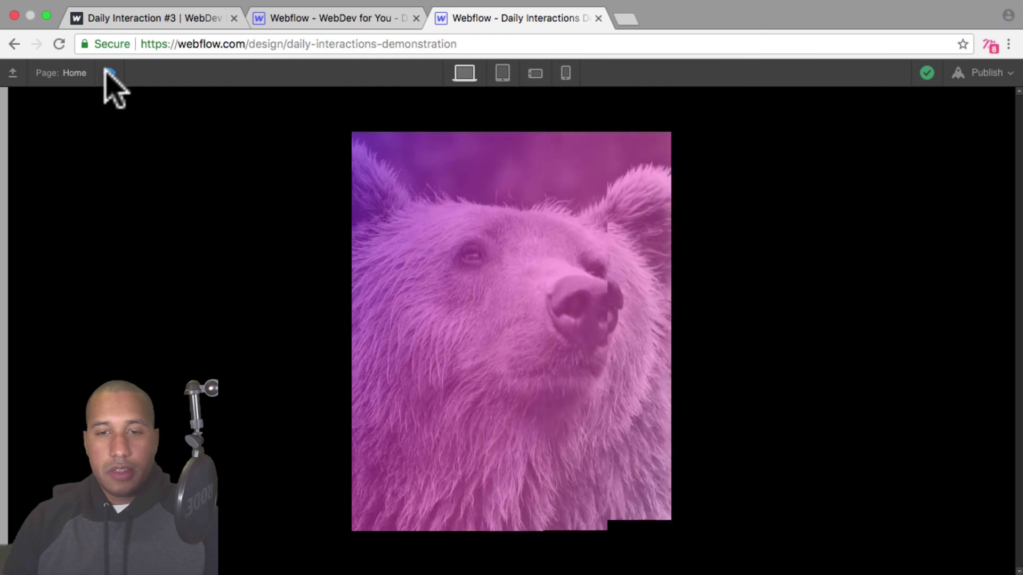
left_click(109, 73)
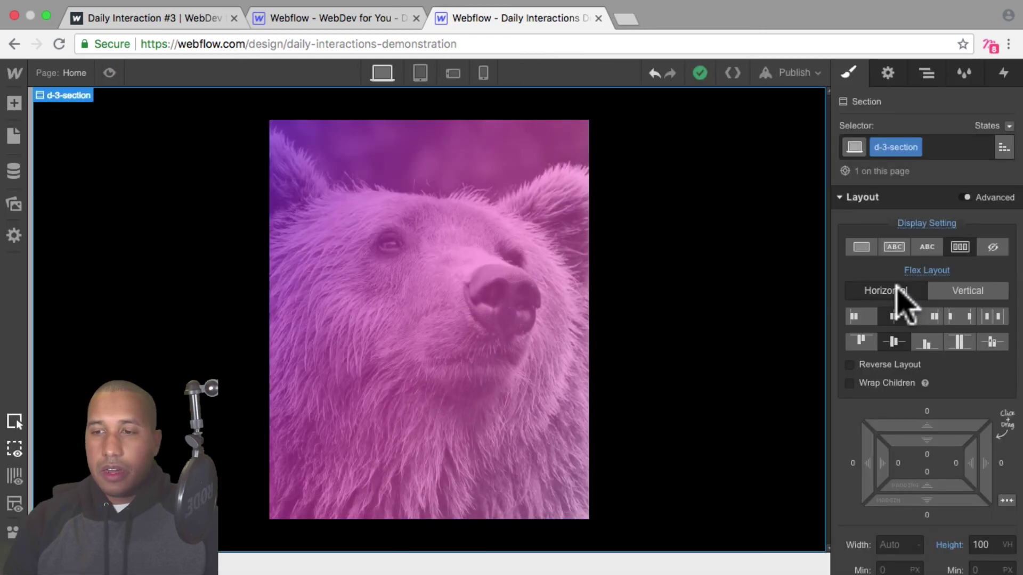
- Replace the background image of the d-3-image class with the elephant picture [18]img_g1_main_4.jpg and preview the page-load animation
scroll(900, 303, "down", 5)
scroll(904, 317, "down", 10)
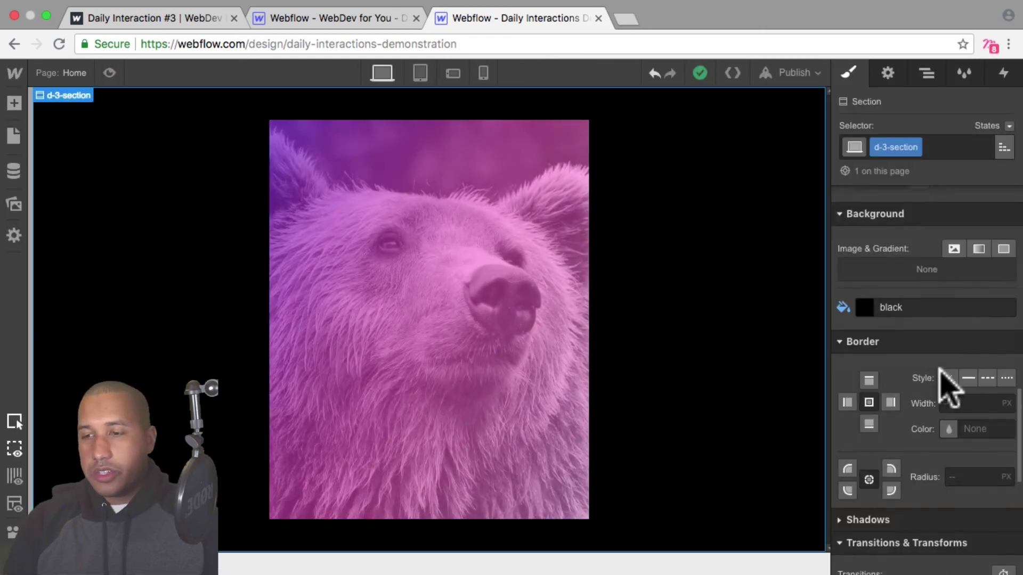
scroll(943, 384, "up", 8)
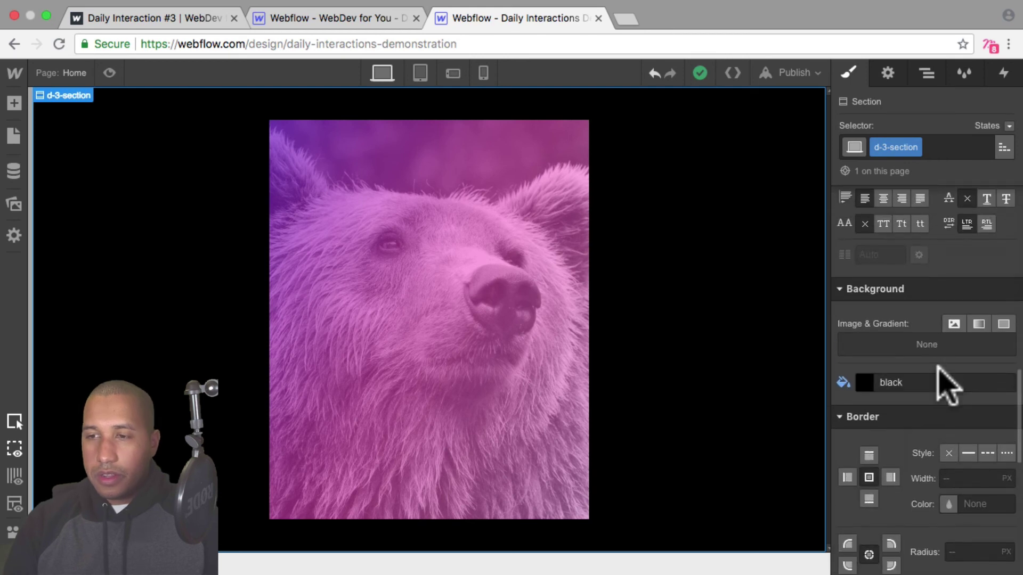
left_click(926, 73)
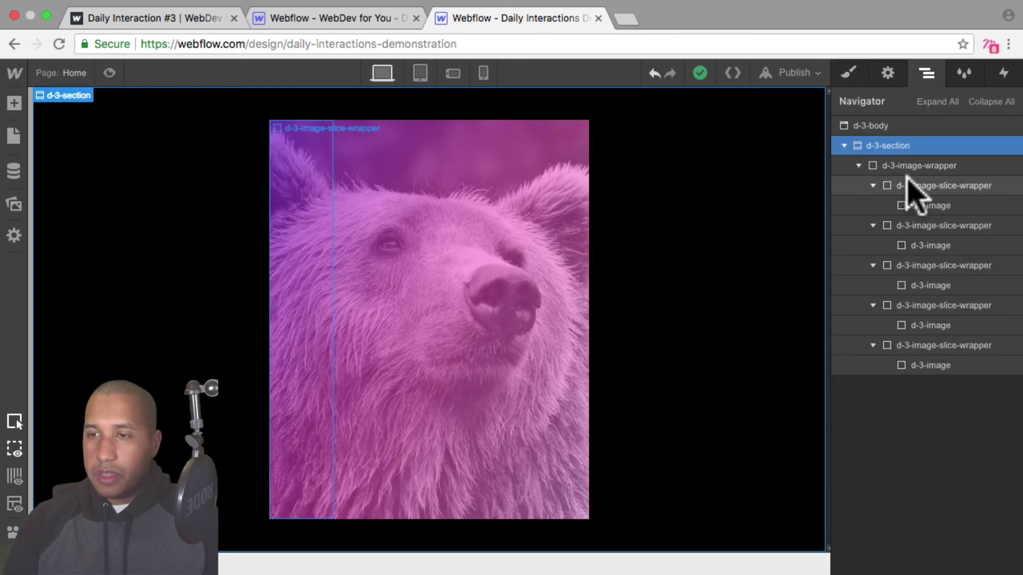
left_click(917, 206)
left_click(849, 75)
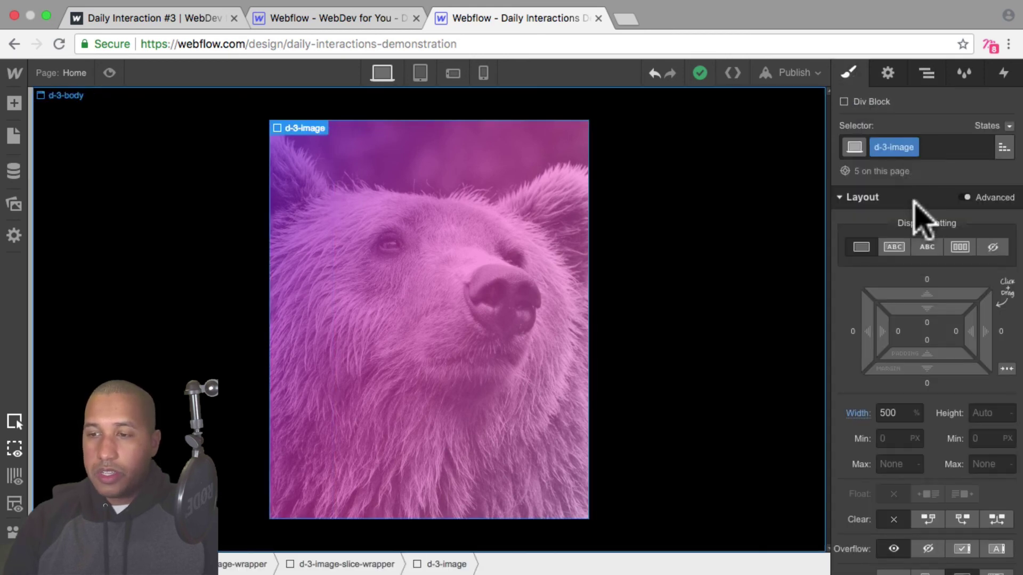
scroll(936, 270, "down", 5)
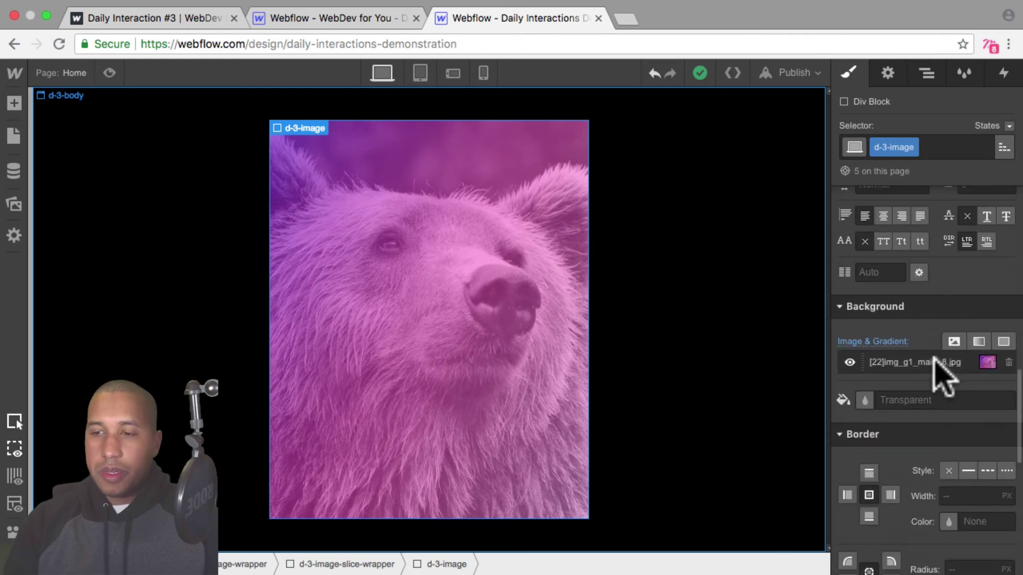
left_click(937, 367)
left_click(953, 198)
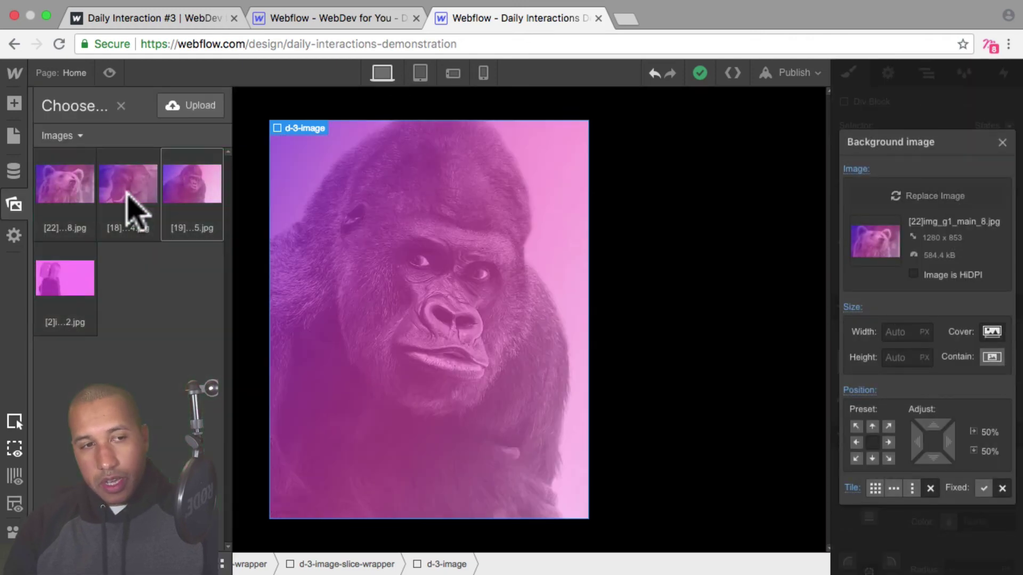
left_click(144, 208)
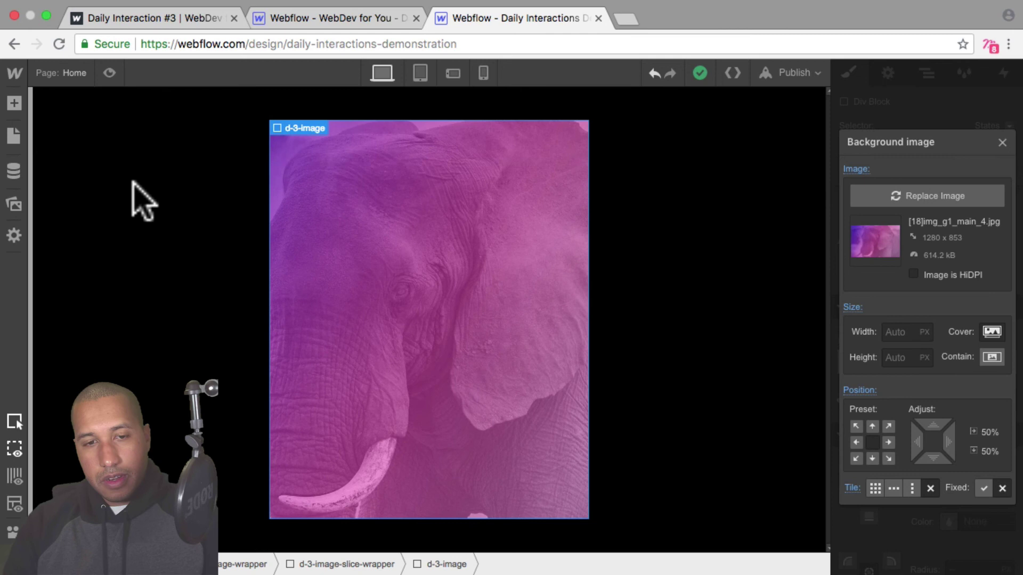
left_click(110, 73)
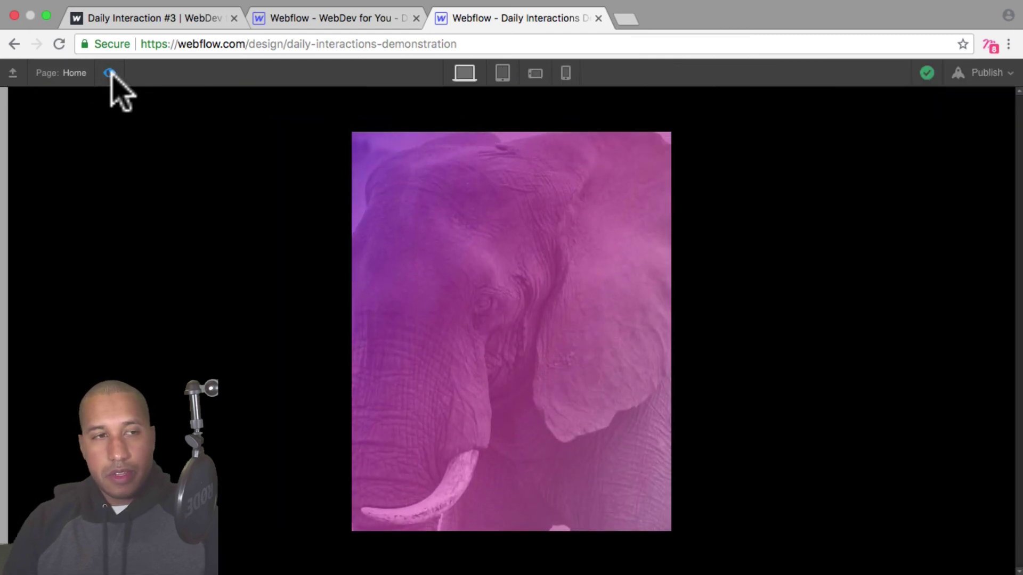
- Replay the page-load animation with the elephant image in the slices and return to the editor
left_click(110, 73)
left_click(109, 73)
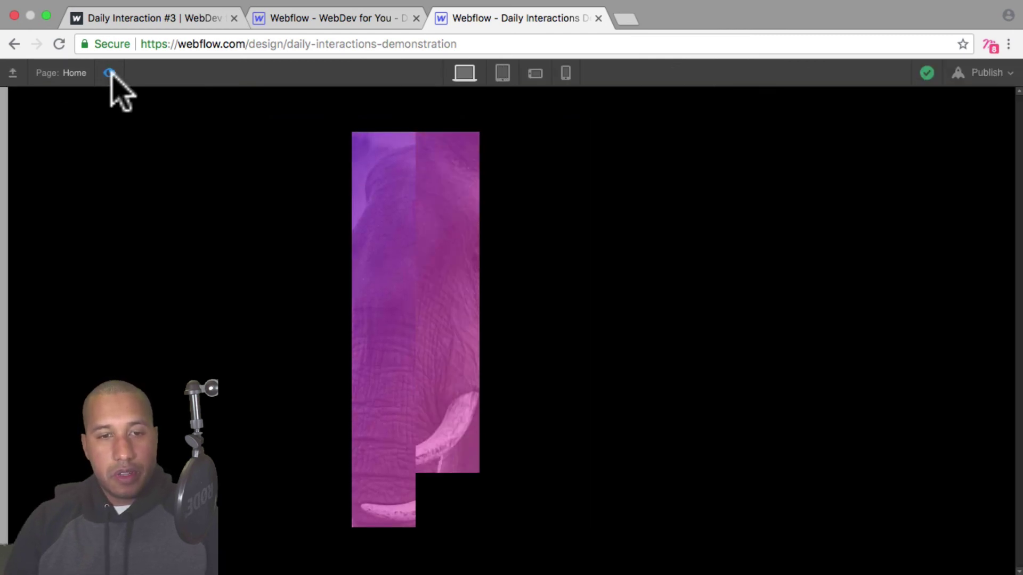
left_click(109, 73)
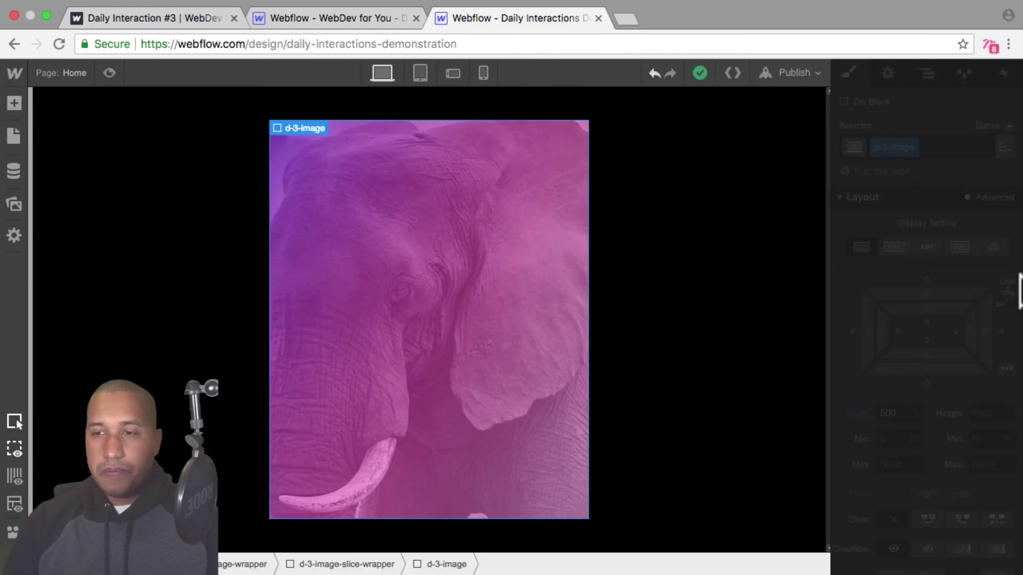
- Replace the background image of the d-3-image class with the pink portrait picture [2]img_menu_2.jpg
scroll(956, 336, "down", 10)
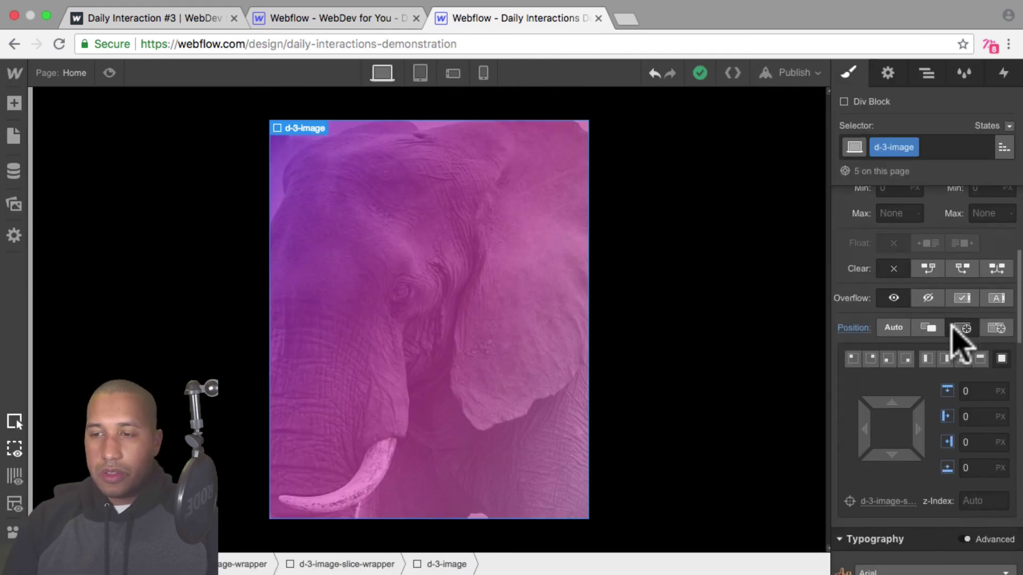
left_click(928, 303)
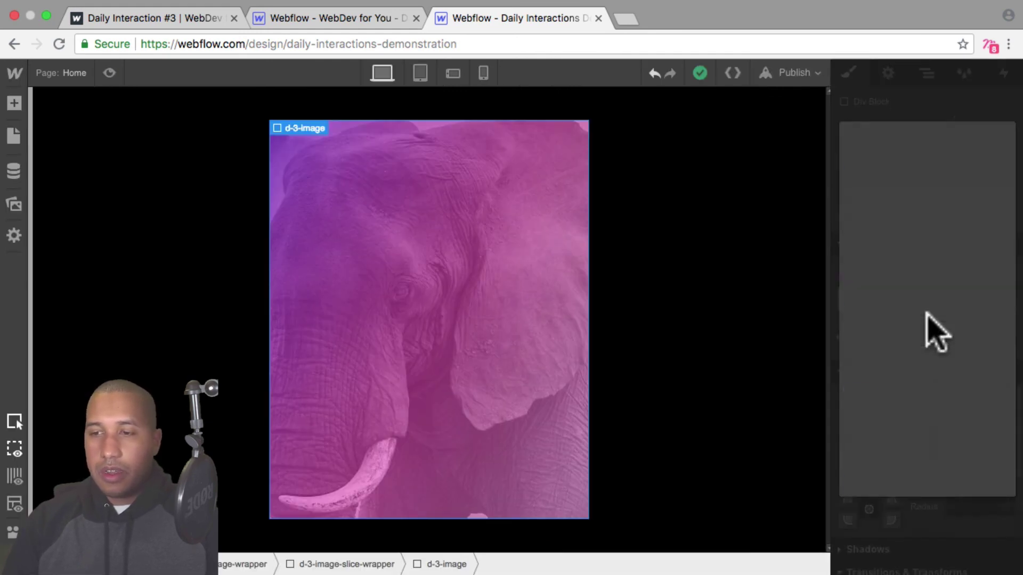
left_click(928, 197)
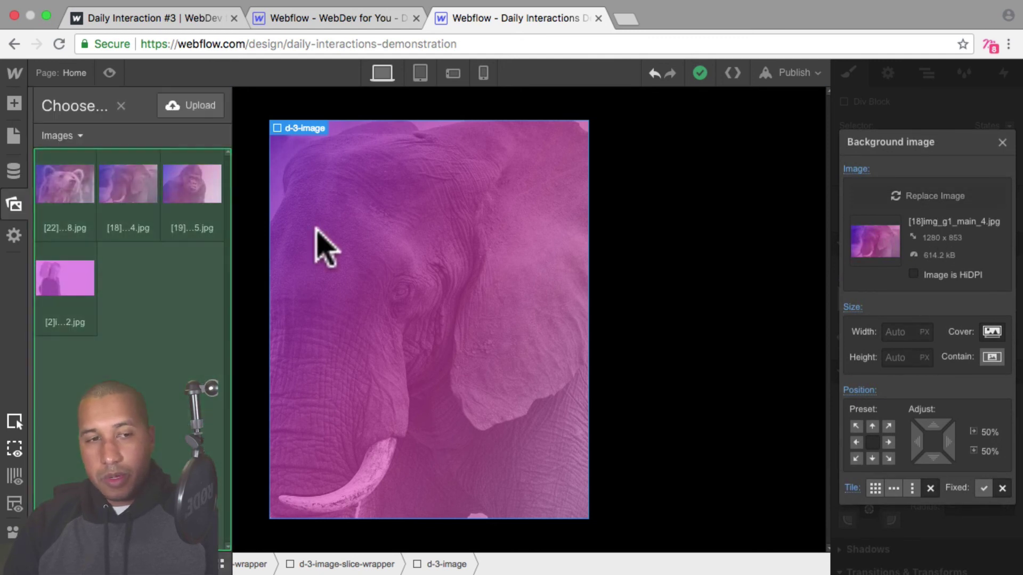
left_click(78, 290)
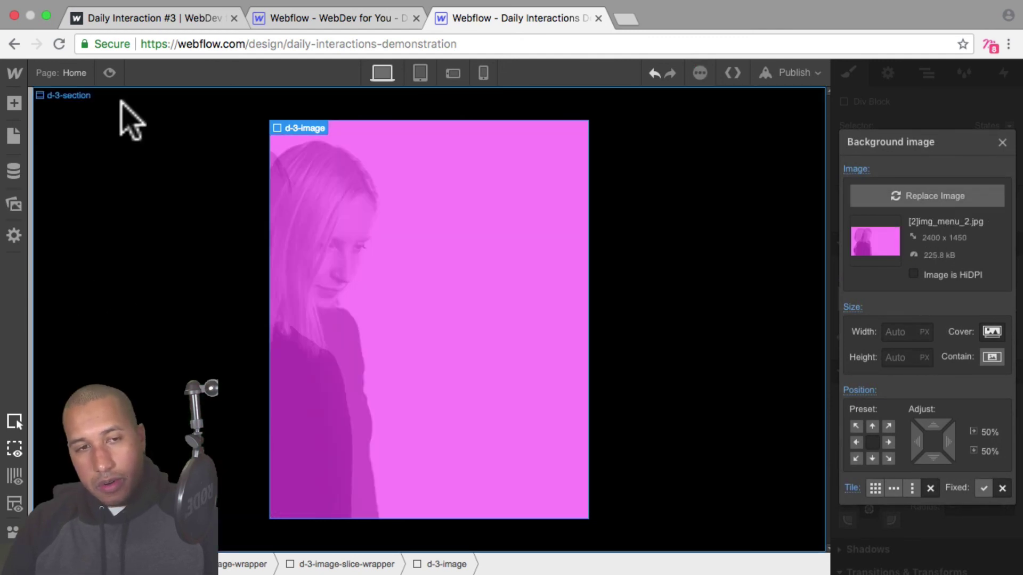
- Preview the page-load animation twice with the pink portrait in the slices and return to the editor
left_click(109, 73)
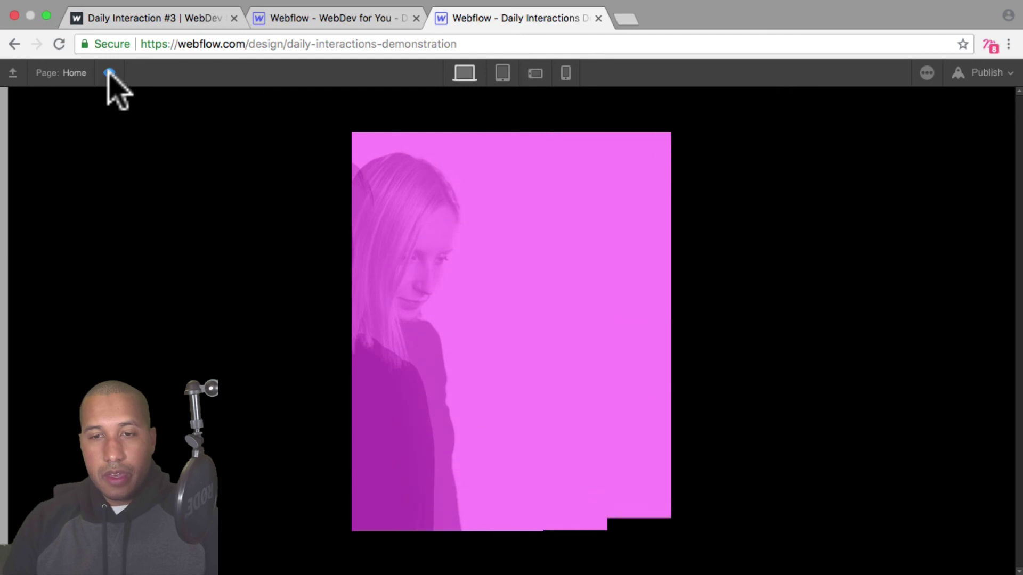
left_click(109, 73)
left_click(109, 72)
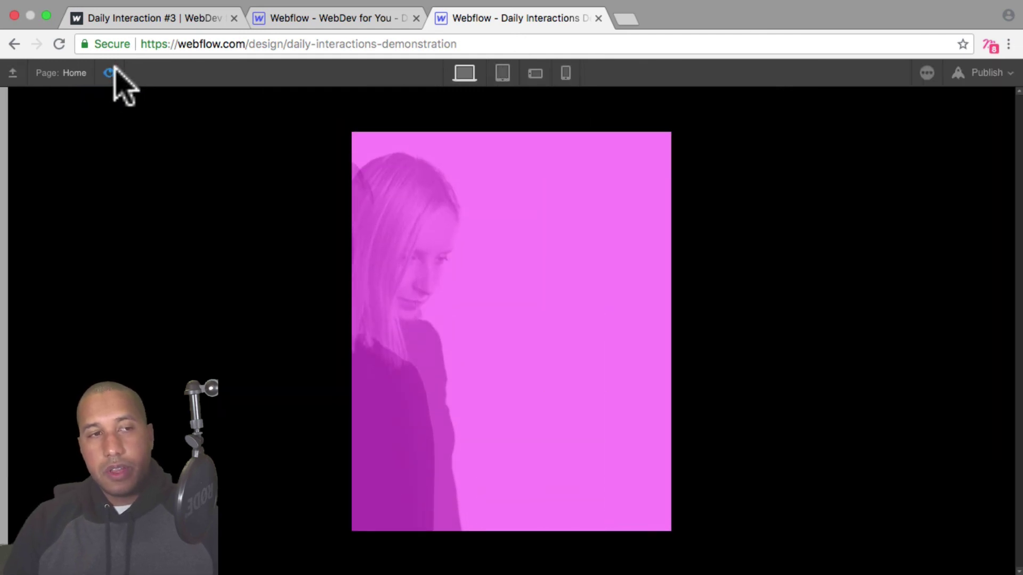
left_click(109, 73)
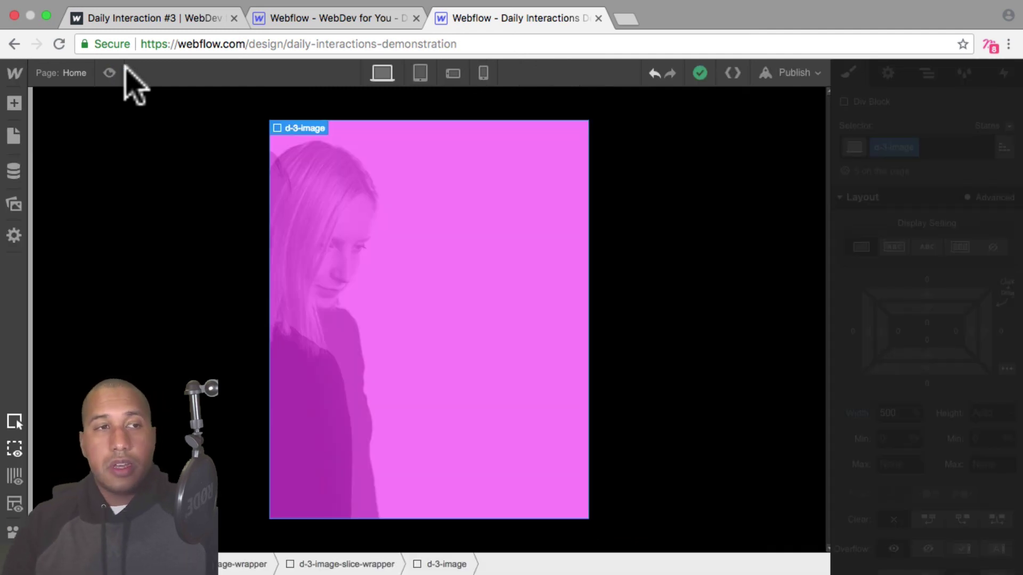
- Compare the rebuilt d-3-section with the published Demo 03 page and reload that page to replay its slice animation
left_click(170, 24)
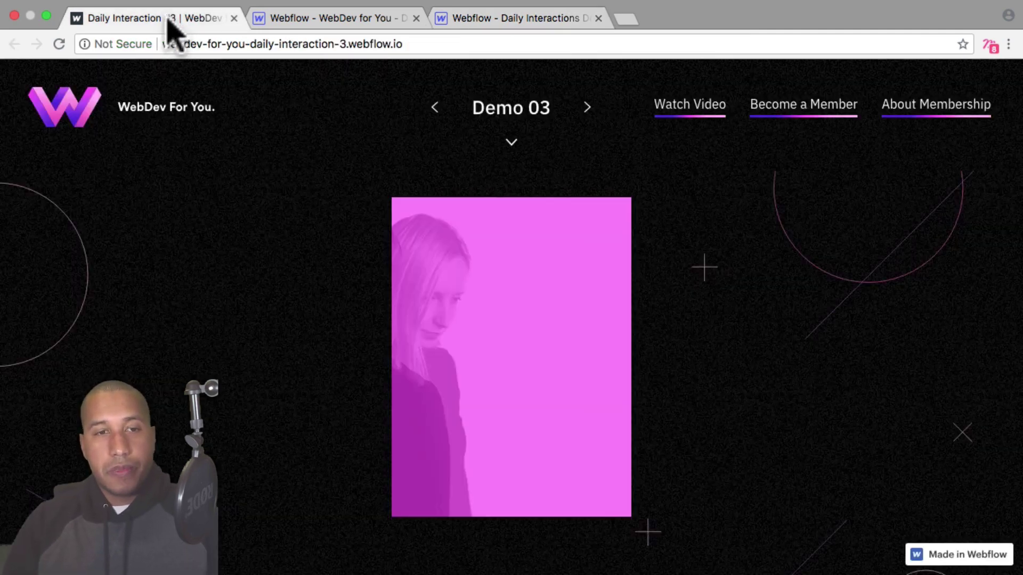
left_click(469, 22)
left_click(170, 162)
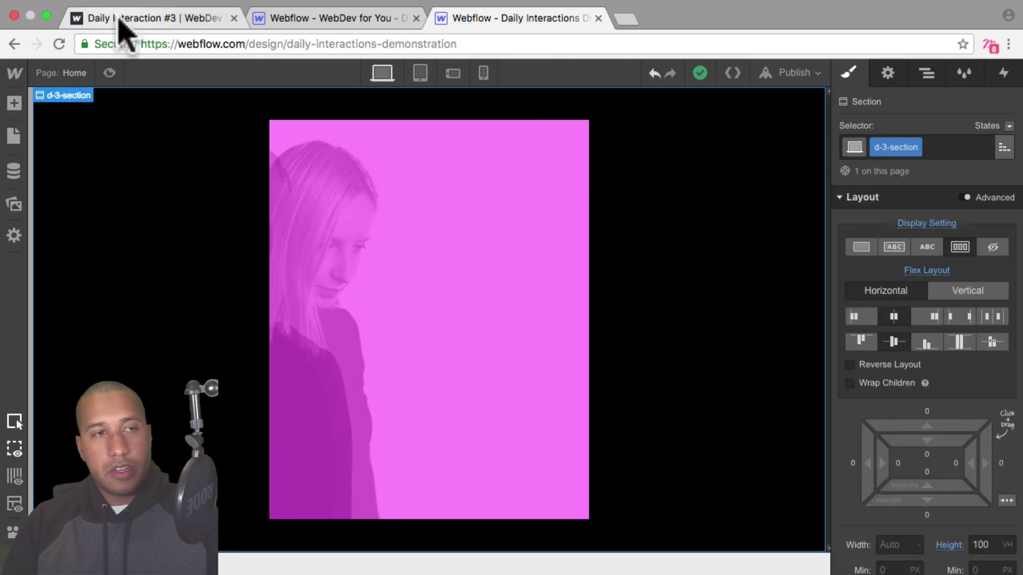
left_click(88, 20)
left_click(59, 44)
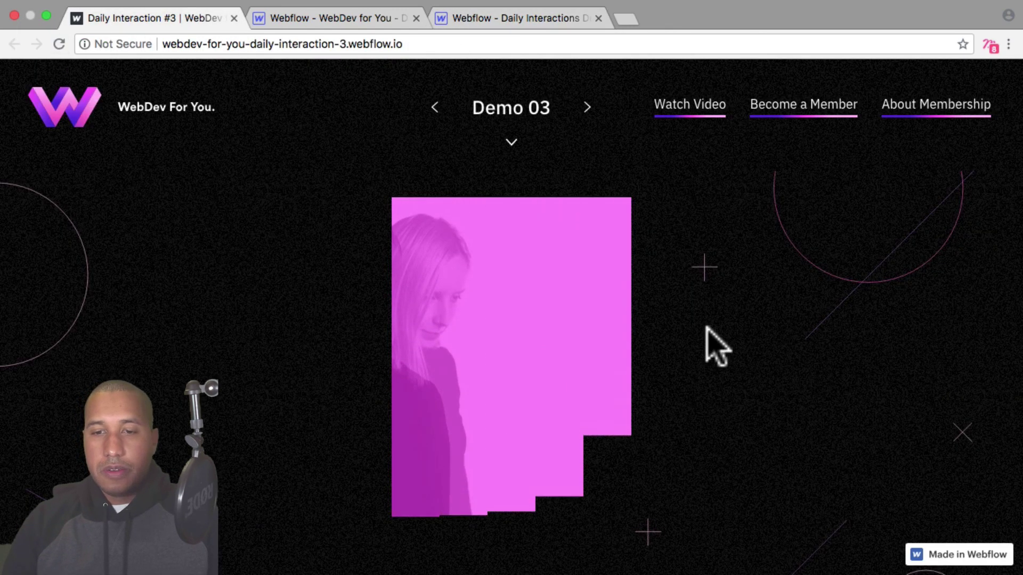